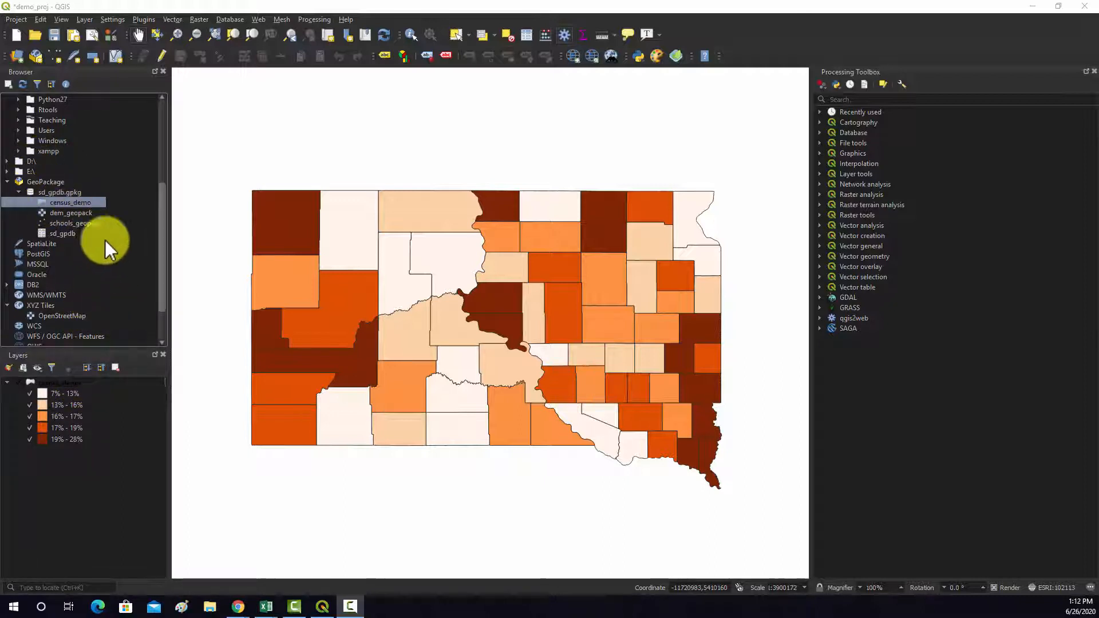
- Add the OpenStreetMap basemap to the project and place it beneath the census_demo layer
scroll(57, 257, up, 3)
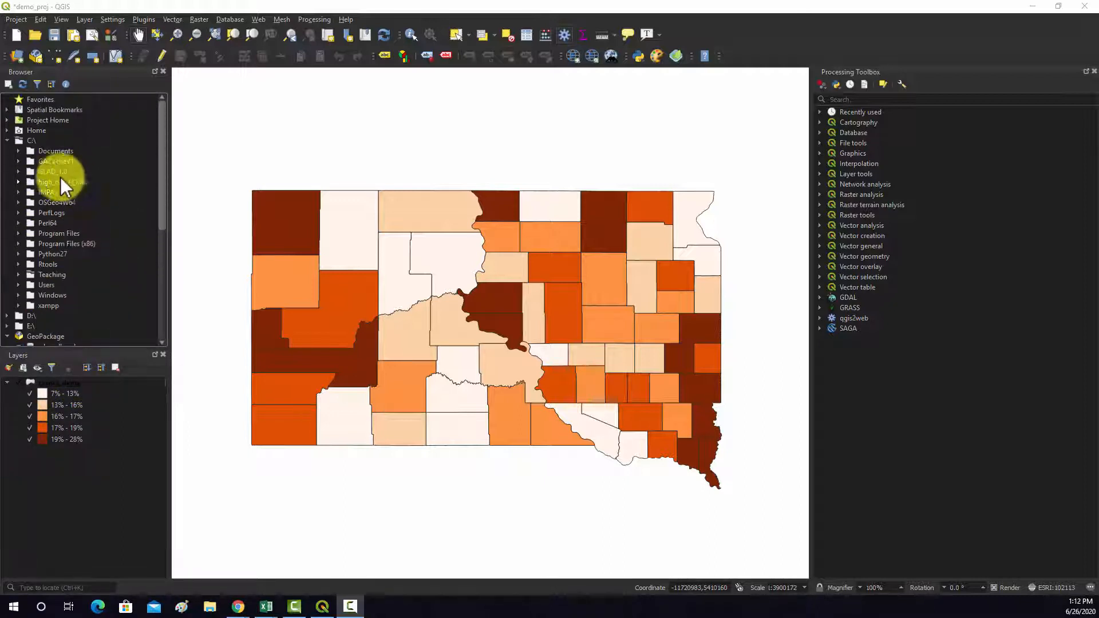
scroll(47, 155, down, 5)
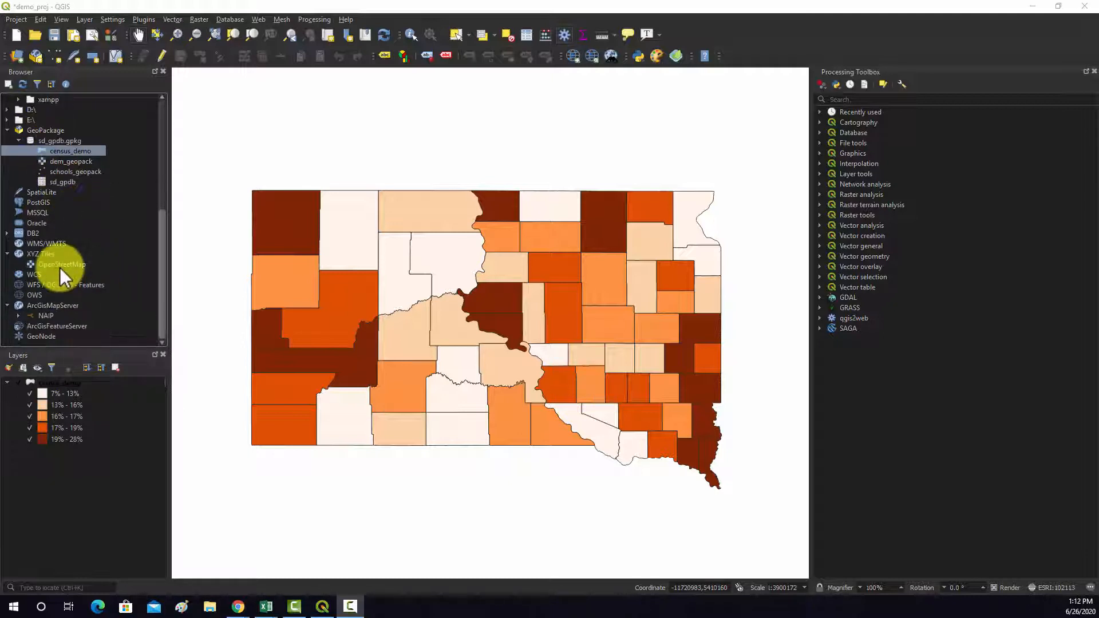
double_click(59, 266)
drag(49, 382, 47, 475)
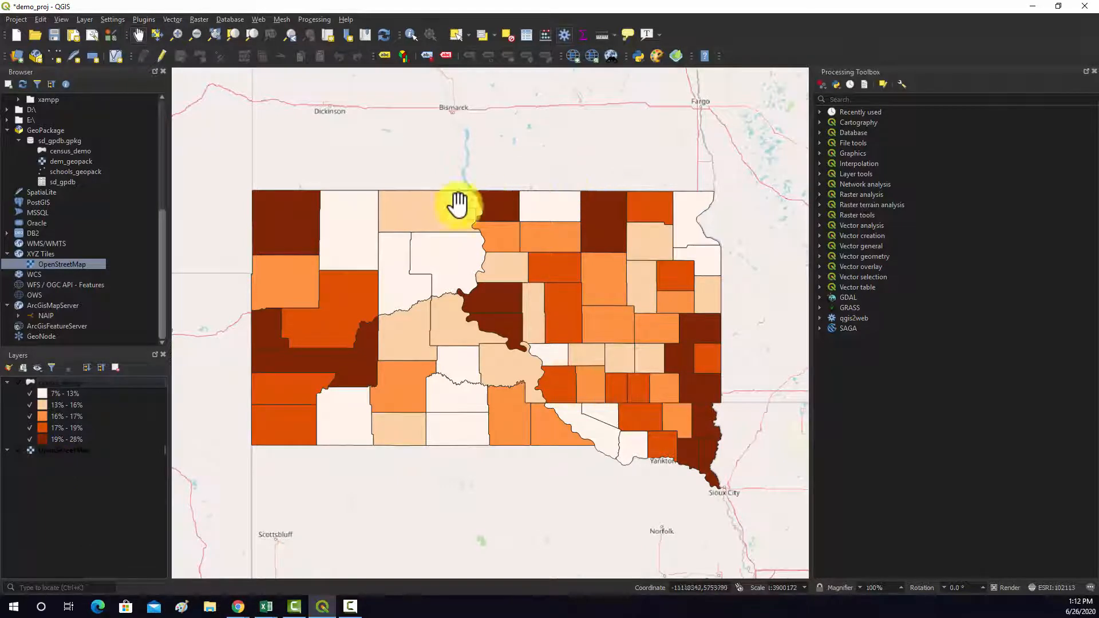
drag(401, 257, 400, 242)
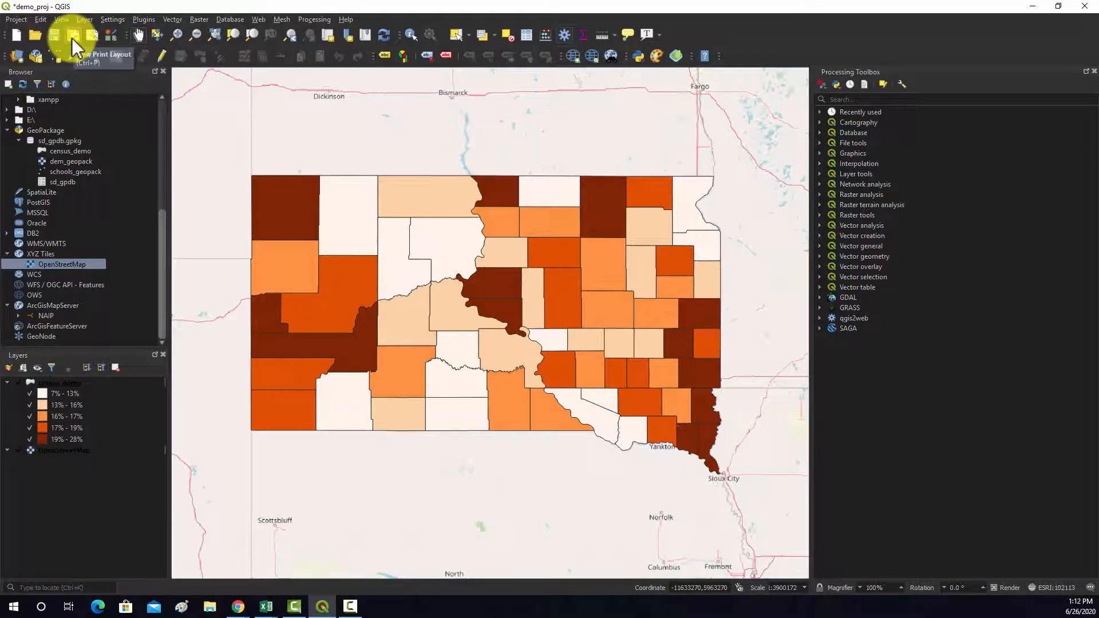
click(40, 19)
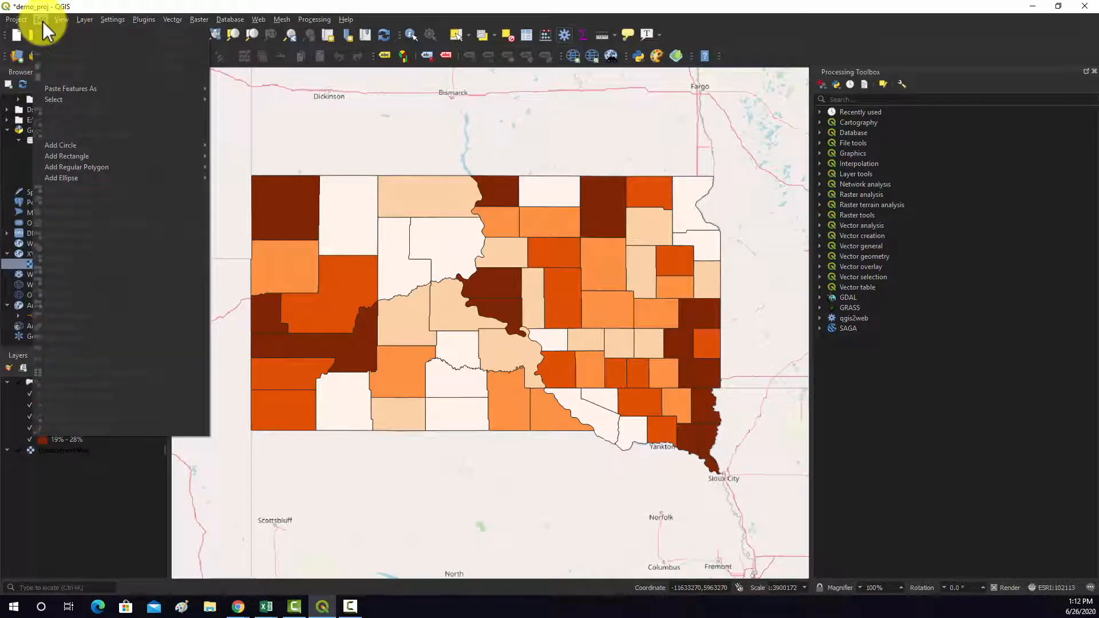
mouse_move(61, 19)
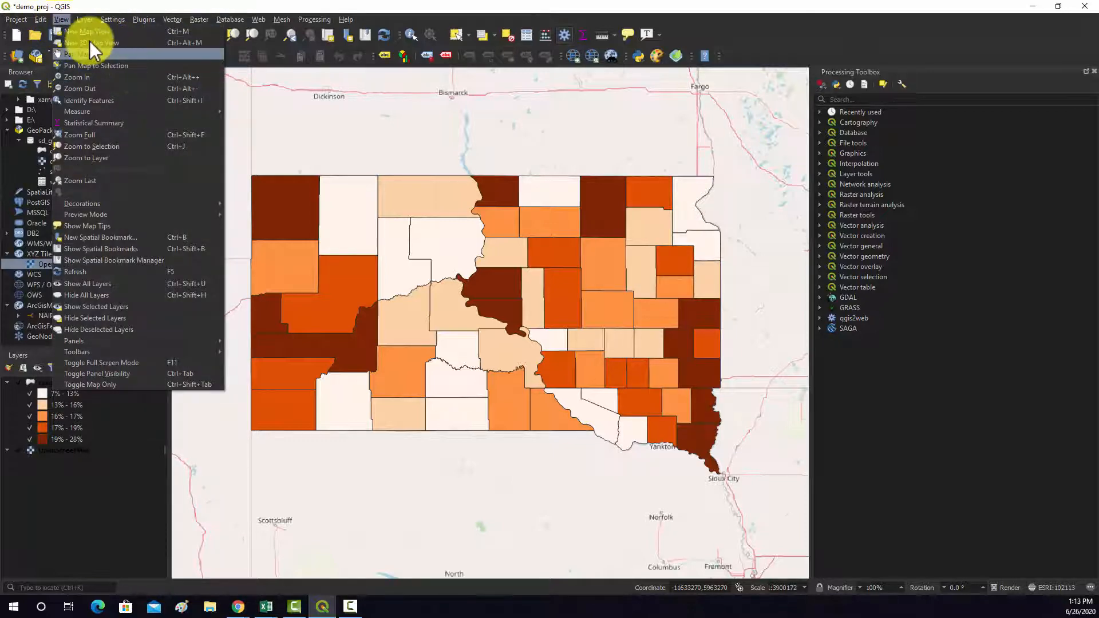
mouse_move(118, 29)
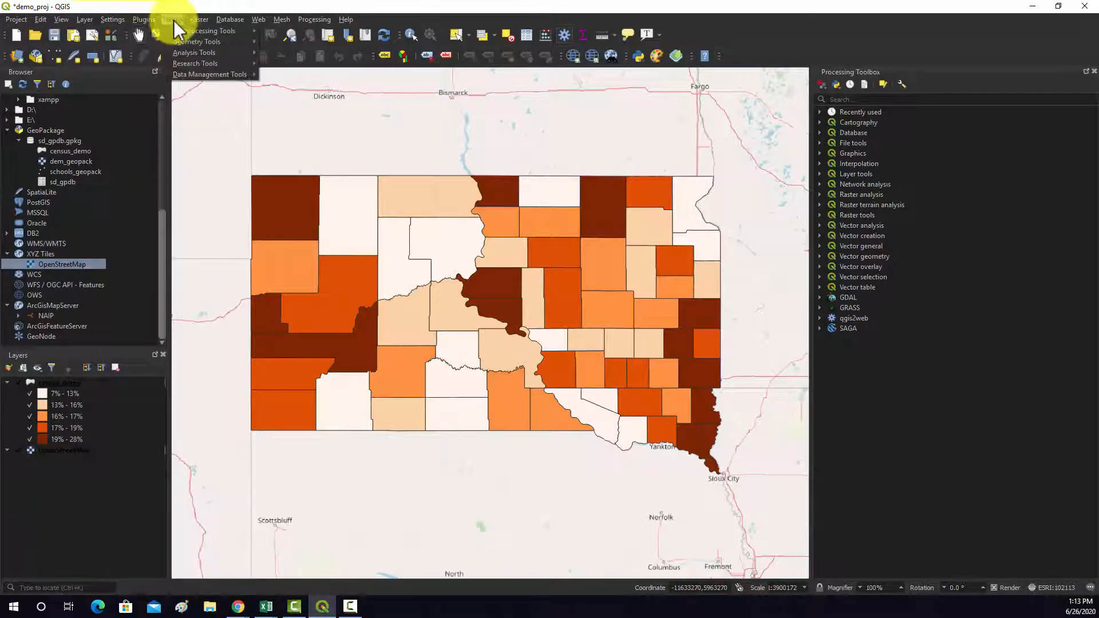
mouse_move(16, 26)
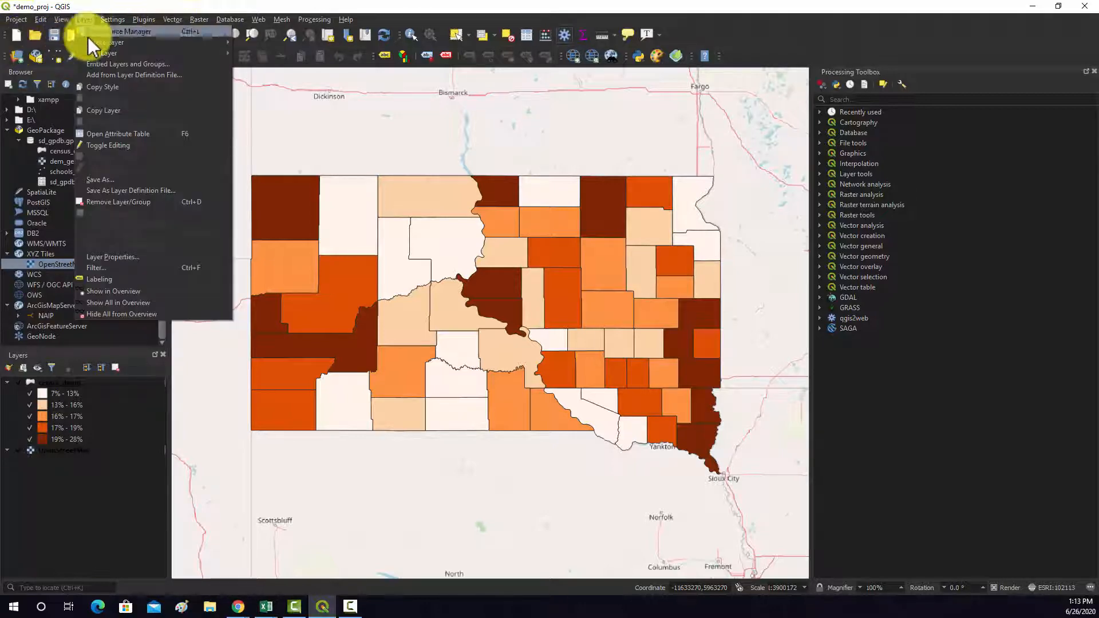
- Create a new print layout titled Layout2 and position its window over the main window
click(73, 36)
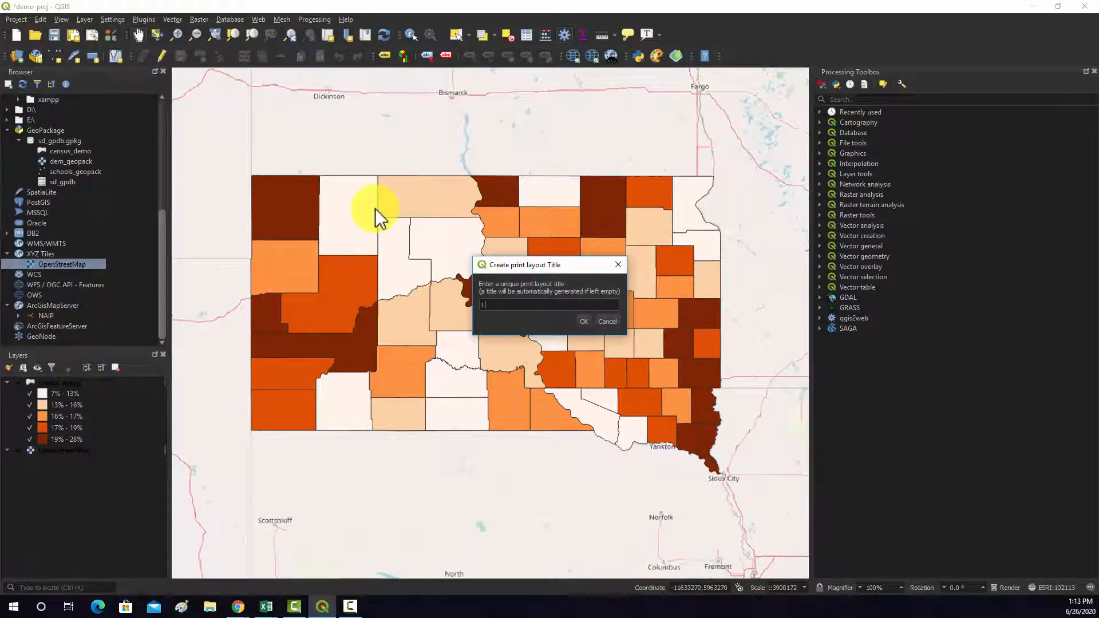
text(Layout2)
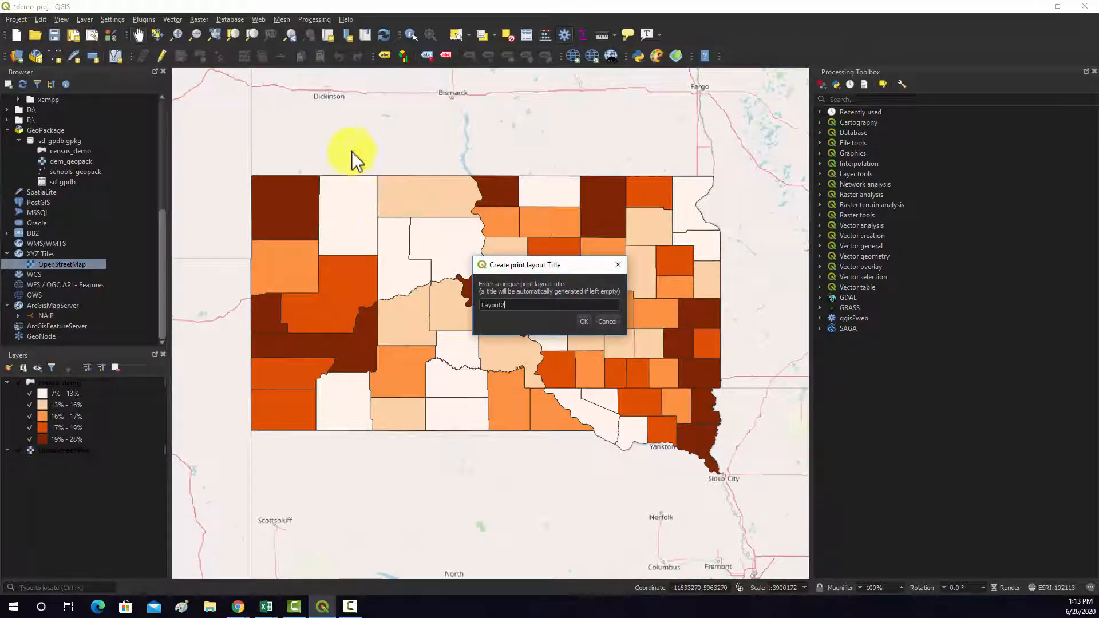
click(584, 321)
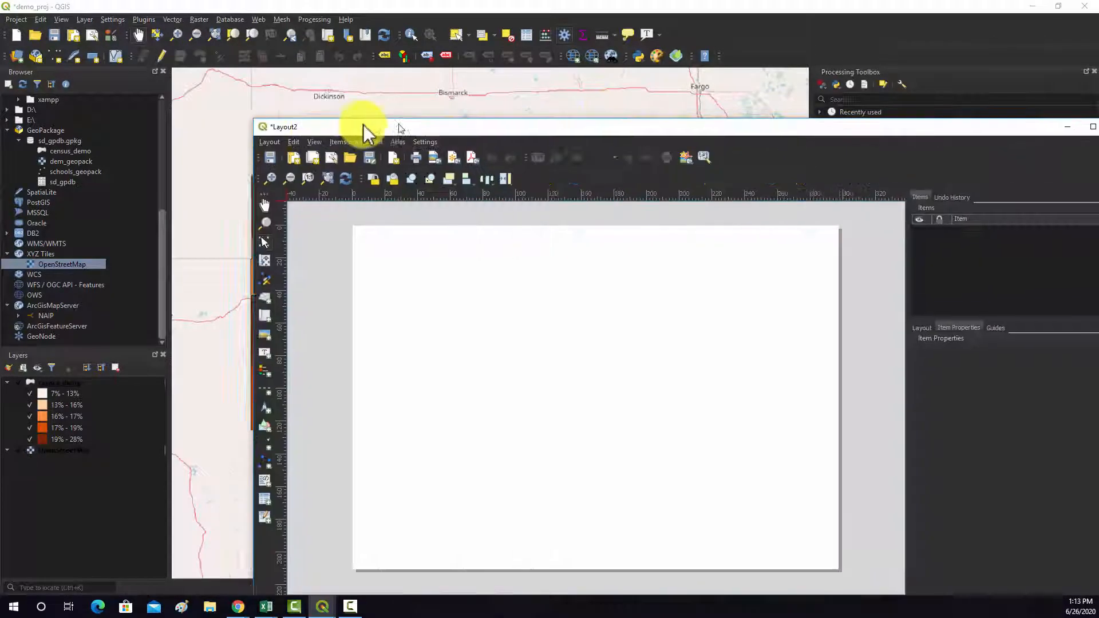
drag(363, 123, 229, 54)
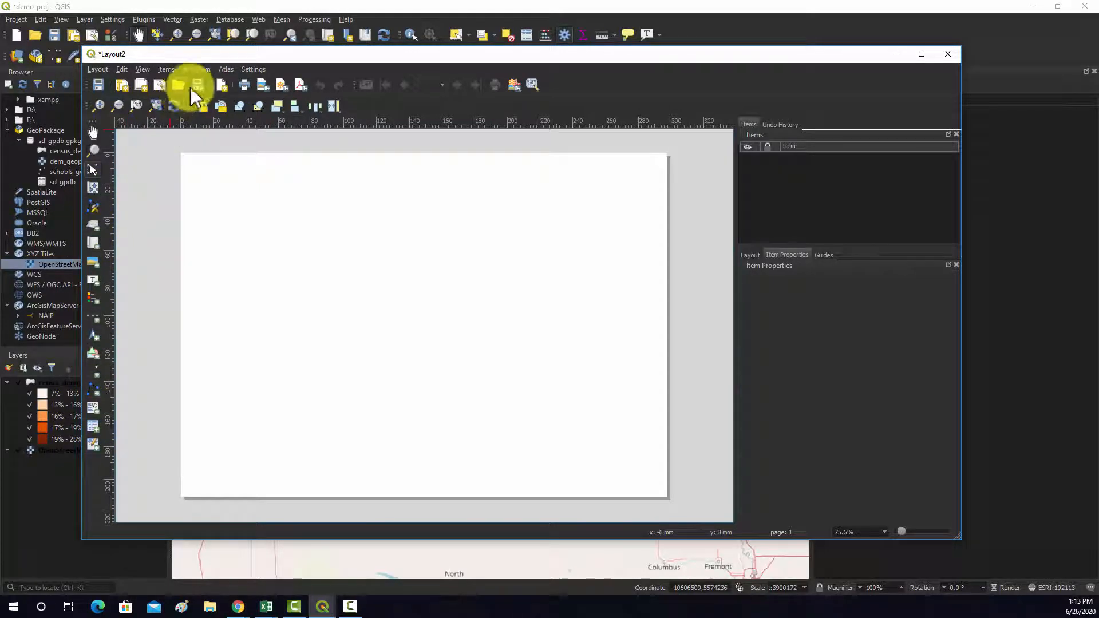
- Add a map item covering most of the layout page and shift it down so it lies within the page edges
click(198, 69)
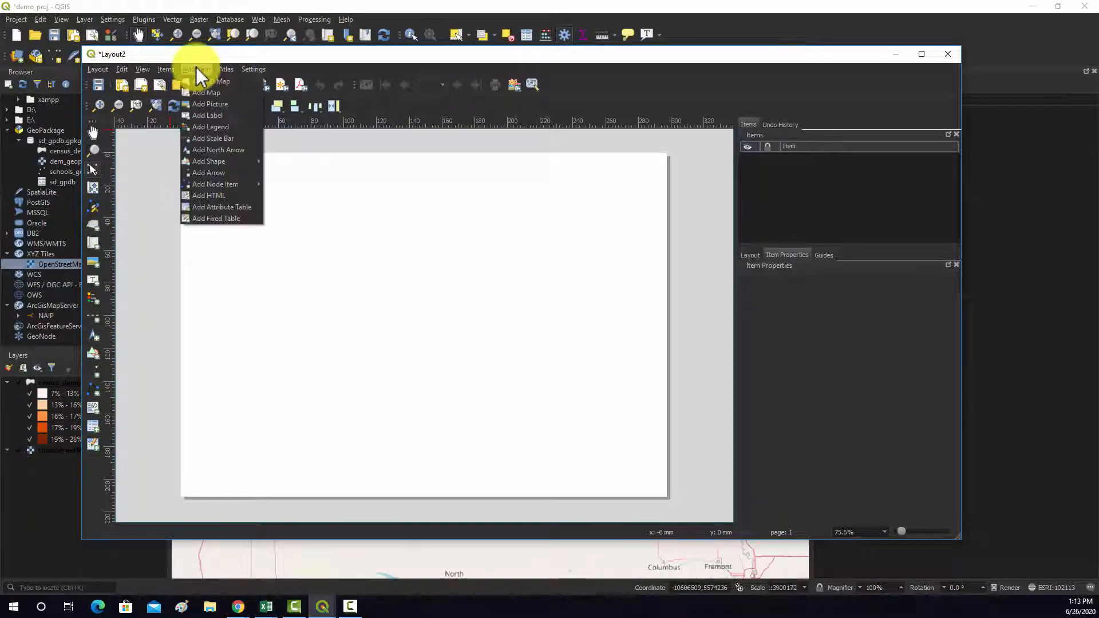
click(197, 93)
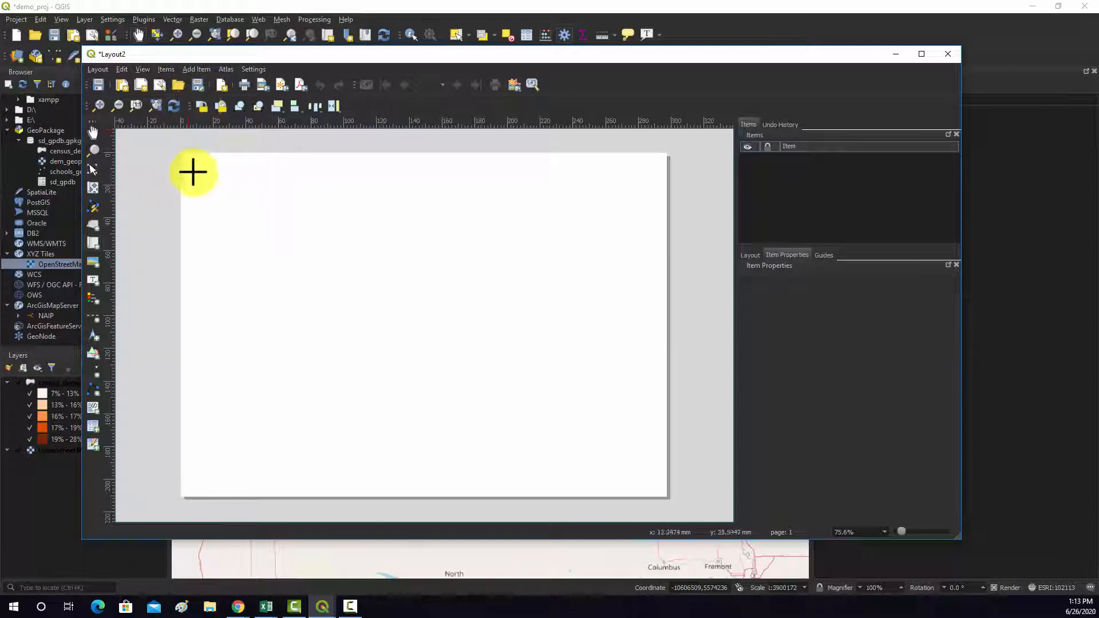
drag(189, 146, 647, 457)
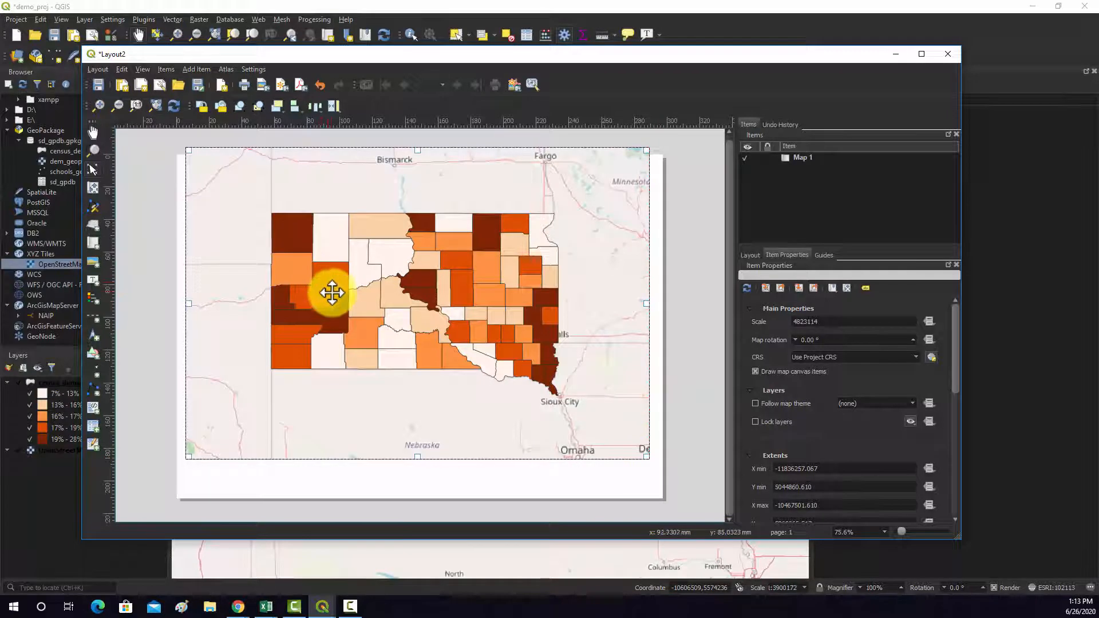
mouse_move(332, 290)
mouse_down()
mouse_move(331, 321)
mouse_move(335, 307)
mouse_up()
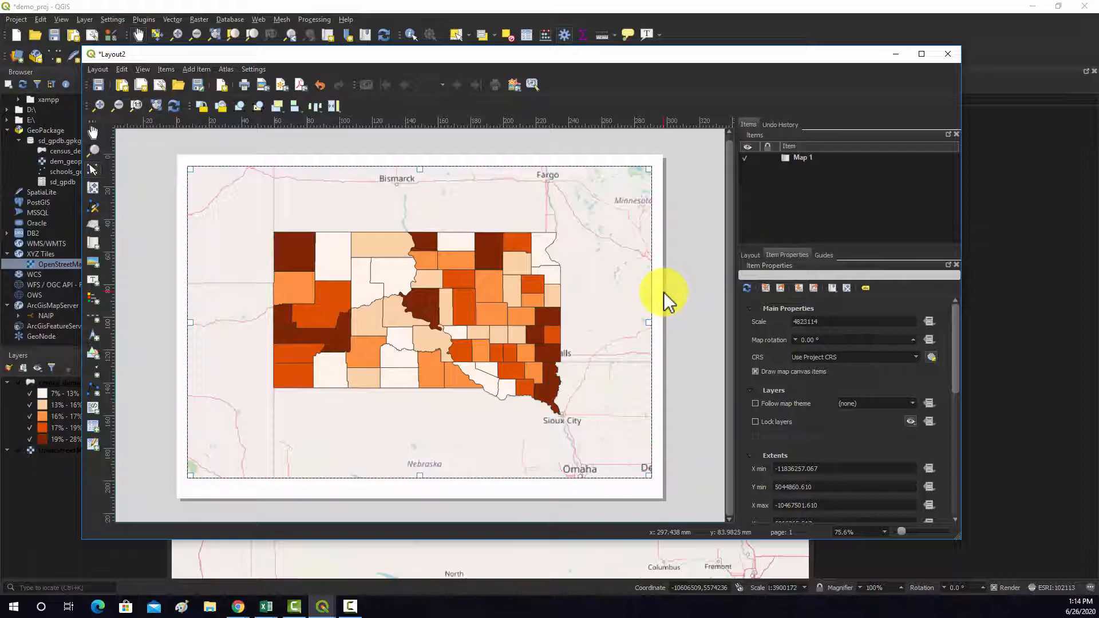
- Hide the OpenStreetMap layer in the main project window and return to the Layout2 window
click(565, 35)
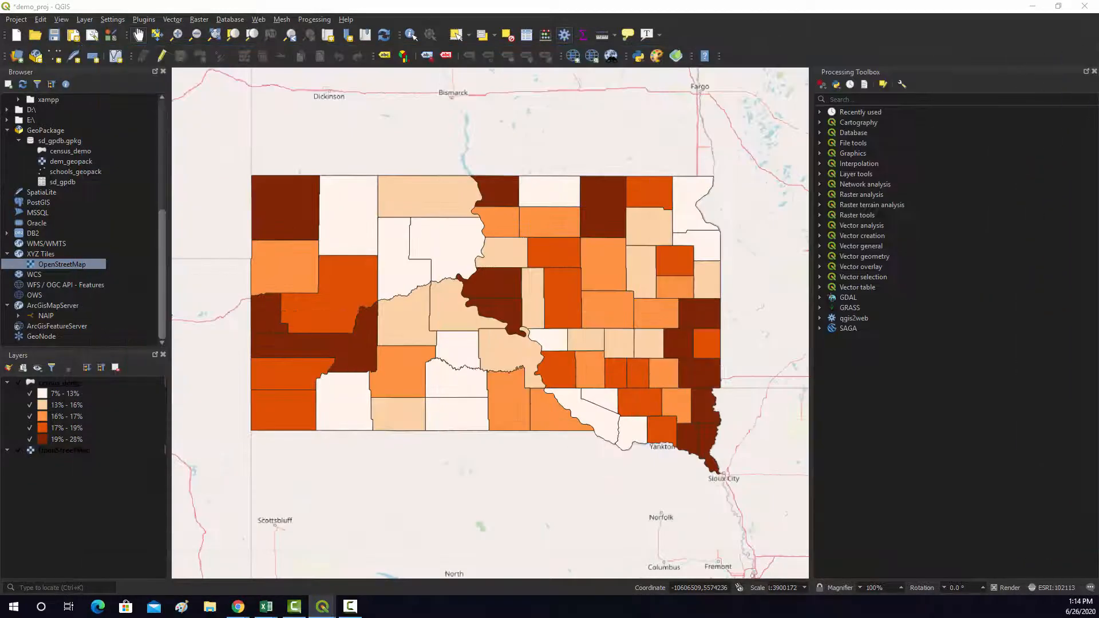
click(18, 451)
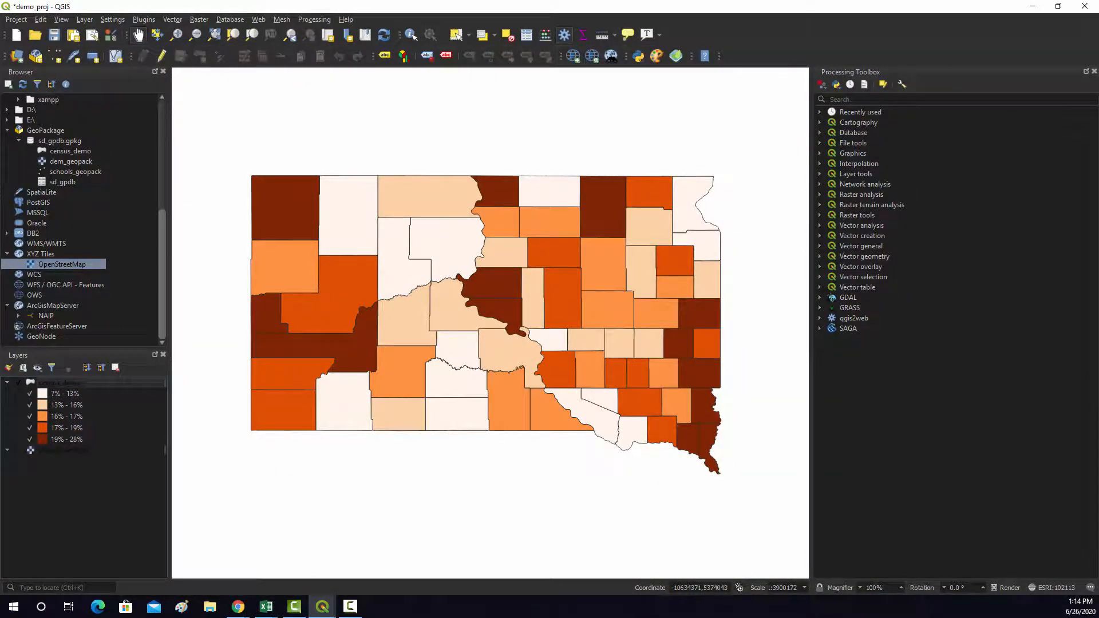
drag(1098, 149, 448, 51)
click(672, 423)
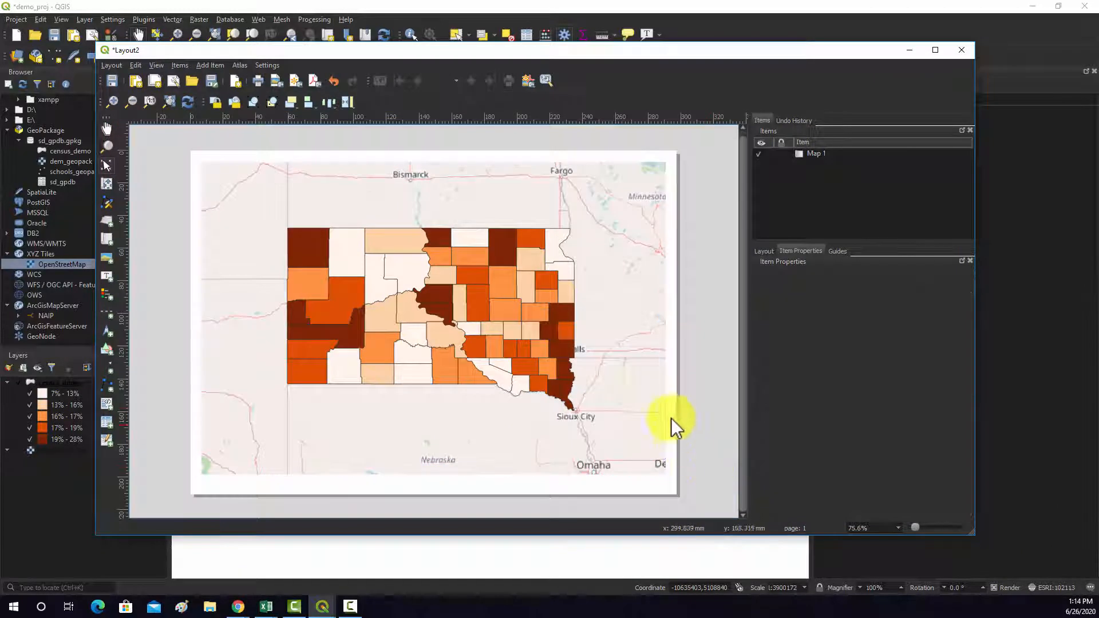
- Examine Map 1's item properties, from the main properties down to the variables, and check the redrawn map on the page
click(497, 377)
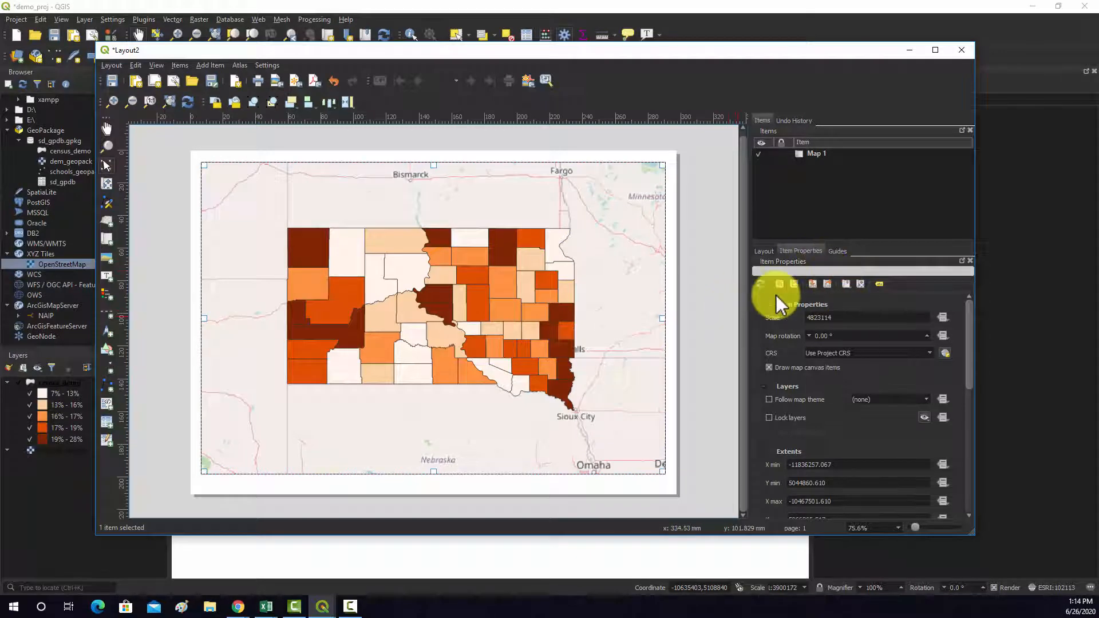
scroll(922, 375, down, 3)
scroll(927, 376, up, 3)
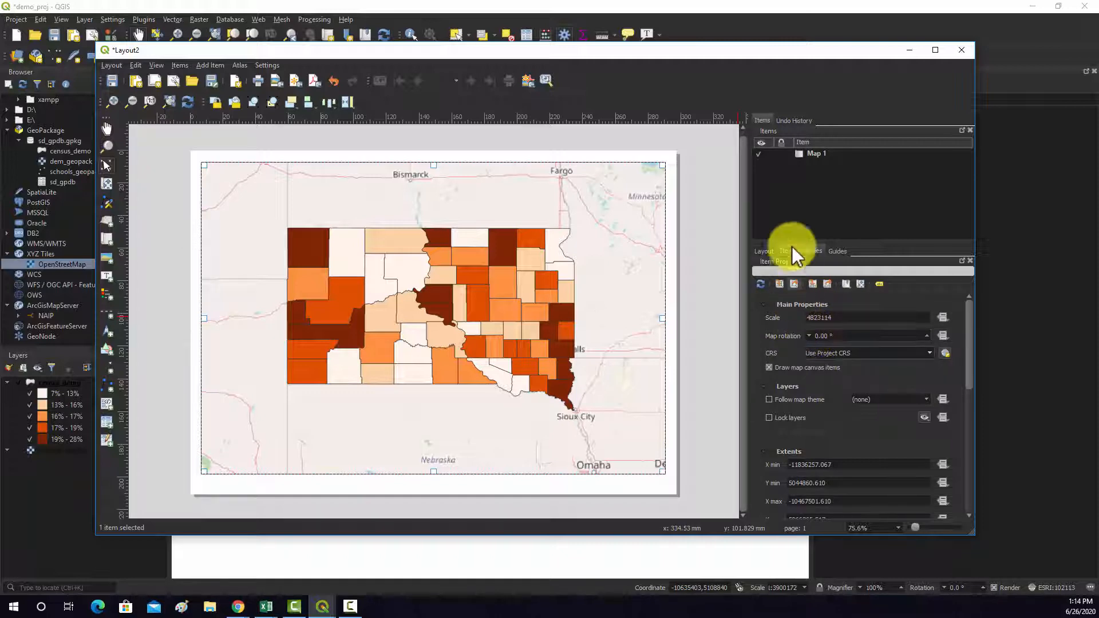
right_click(800, 154)
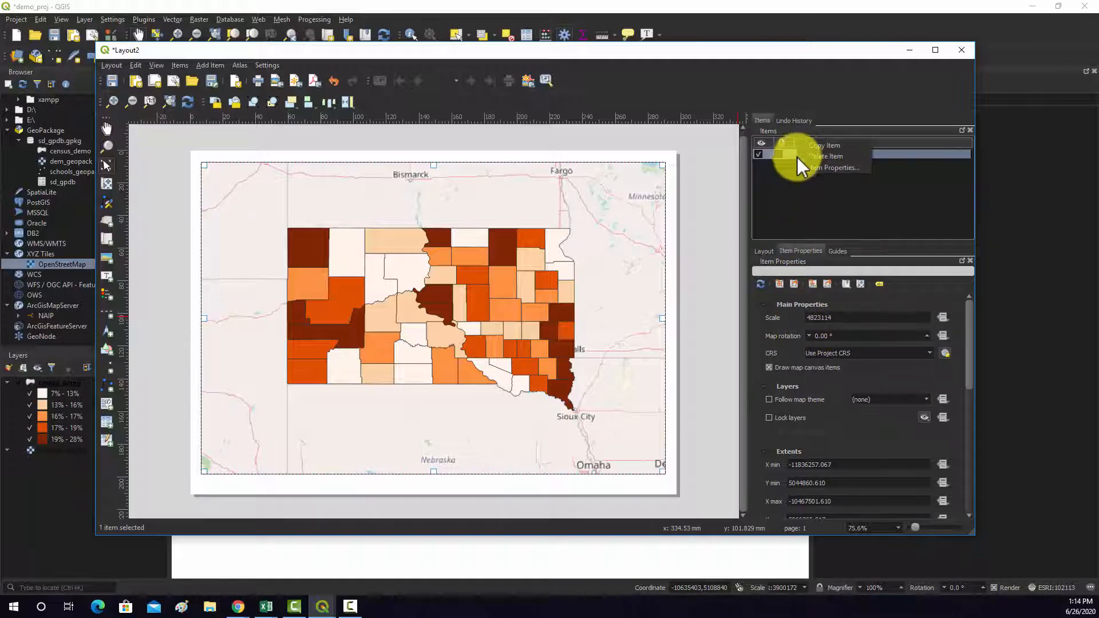
click(789, 183)
scroll(951, 363, down, 1)
scroll(951, 363, down, 10)
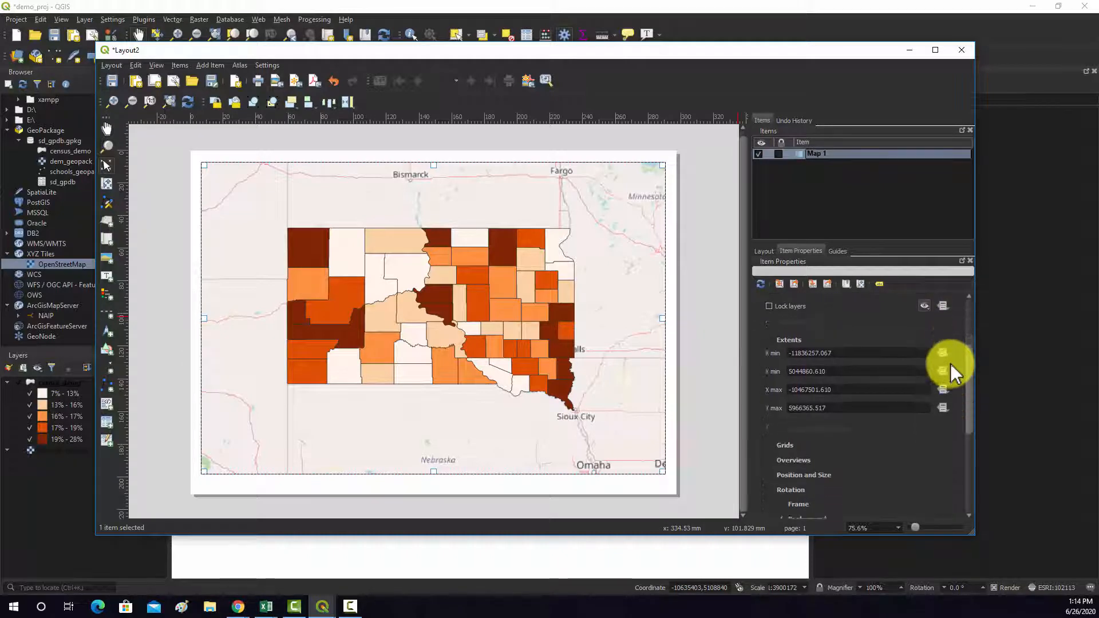
scroll(420, 330, up, 5)
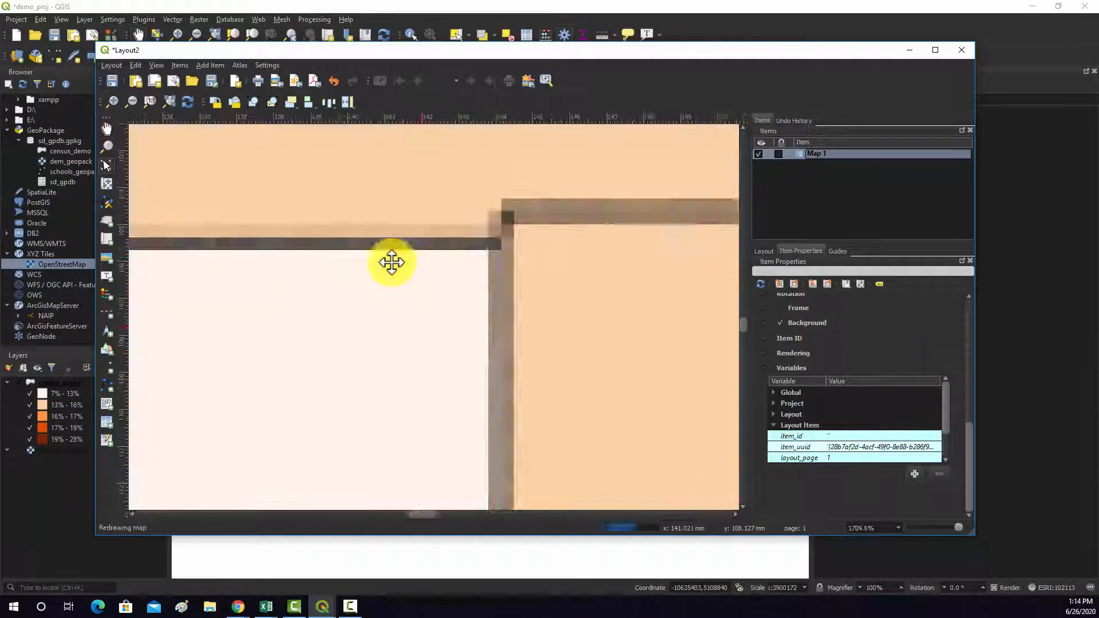
scroll(382, 276, down, 6)
scroll(384, 286, up, 2)
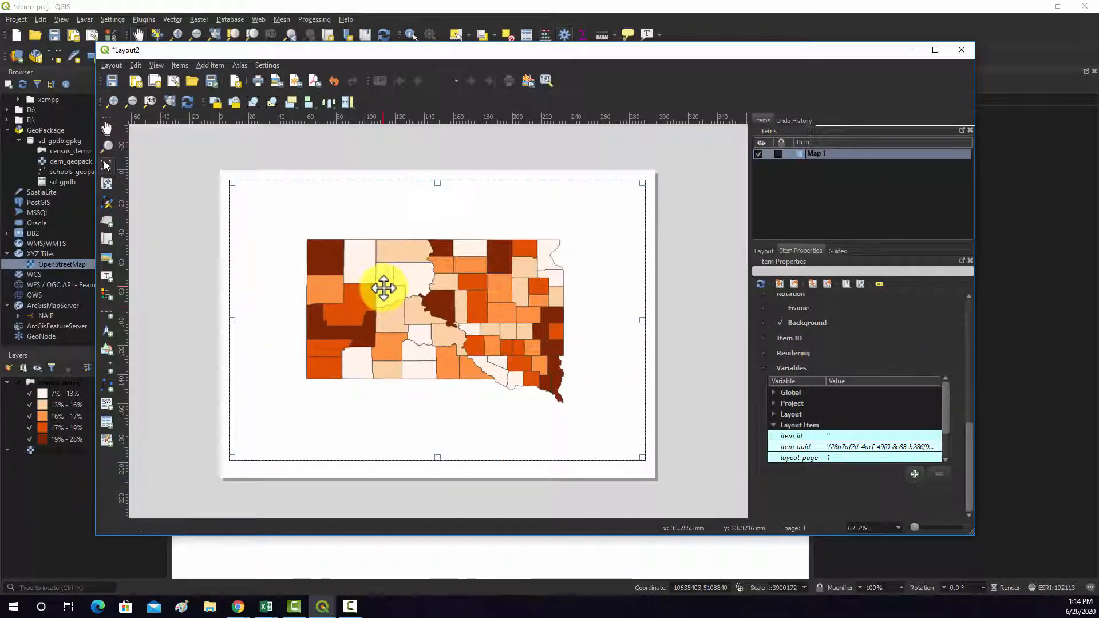
- Reselect Map 1 on the layout page and nudge it slightly upward
click(665, 354)
click(390, 289)
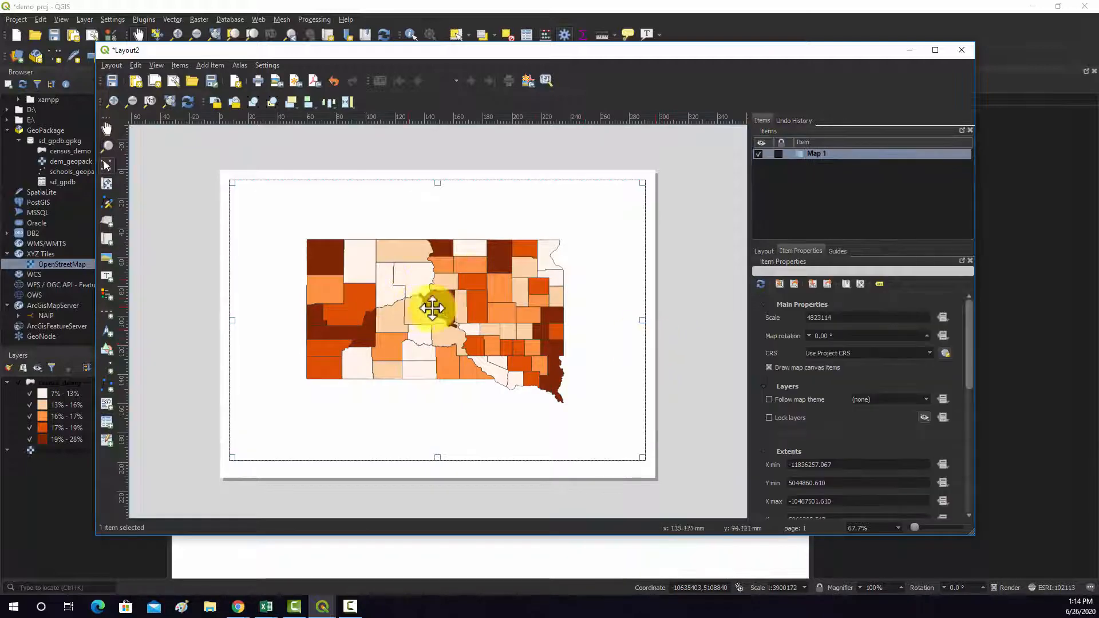
right_click(542, 309)
click(652, 330)
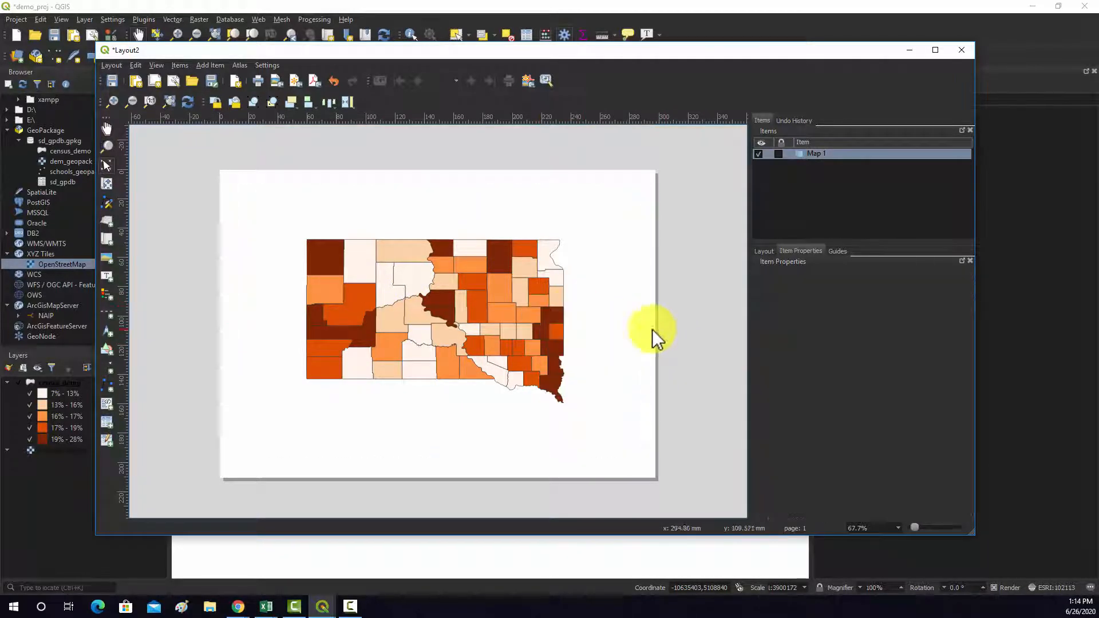
click(516, 289)
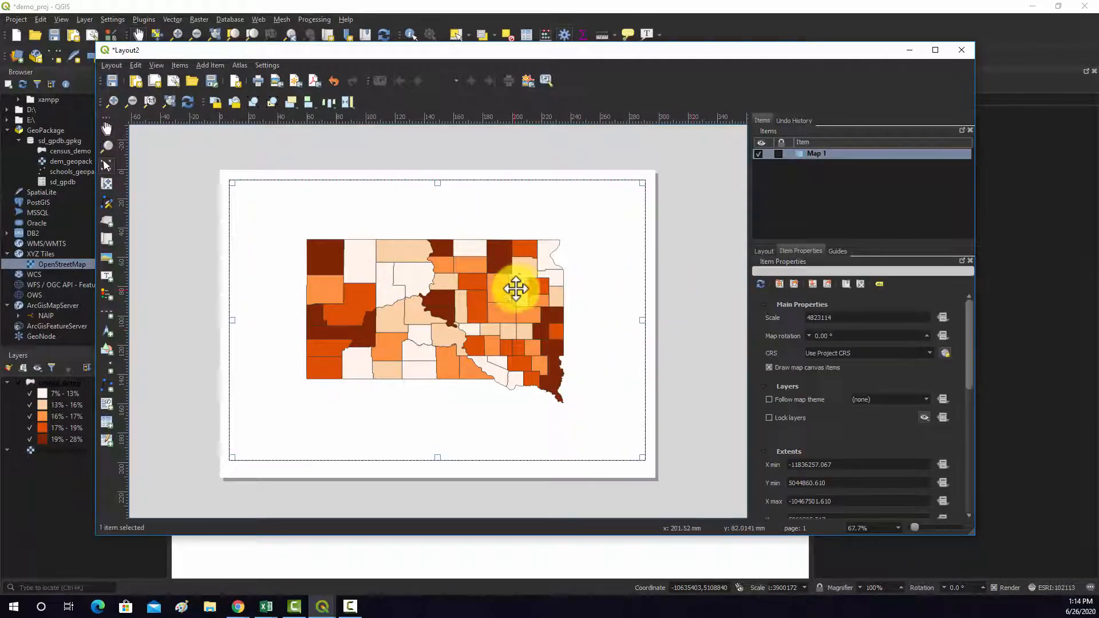
click(652, 321)
click(506, 304)
mouse_move(505, 305)
mouse_down()
mouse_move(503, 290)
mouse_move(496, 314)
mouse_up()
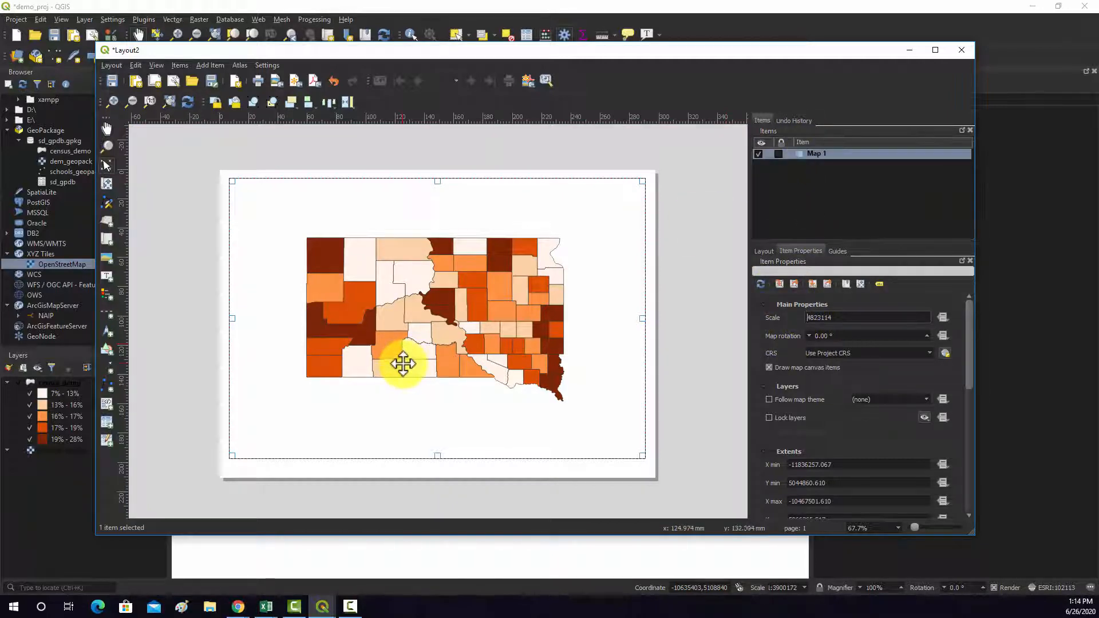
right_click(421, 346)
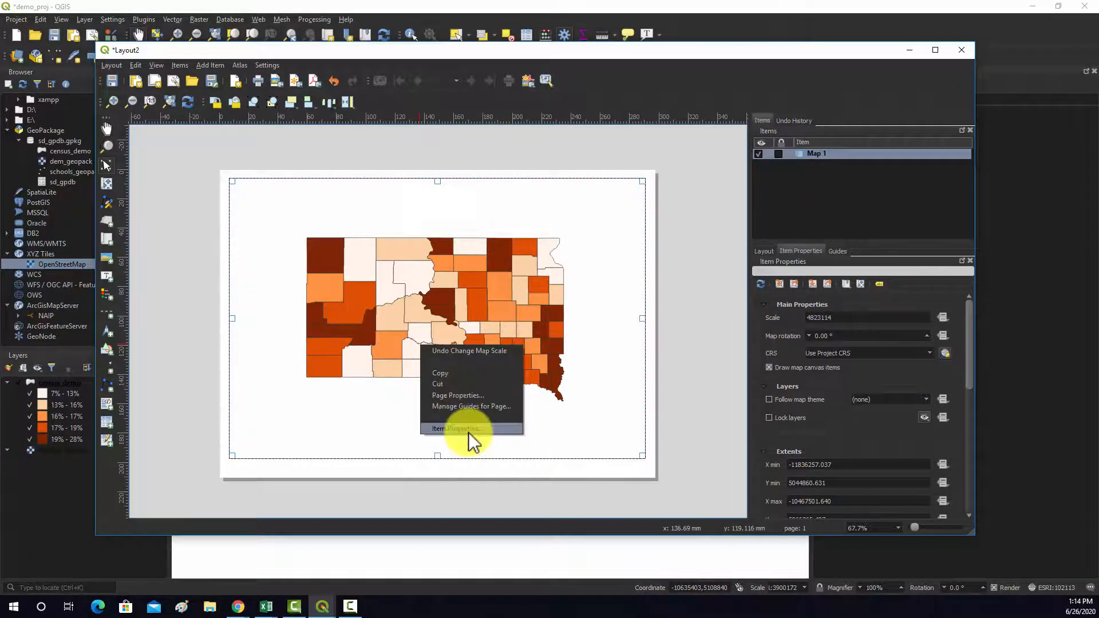
click(847, 319)
right_click(568, 331)
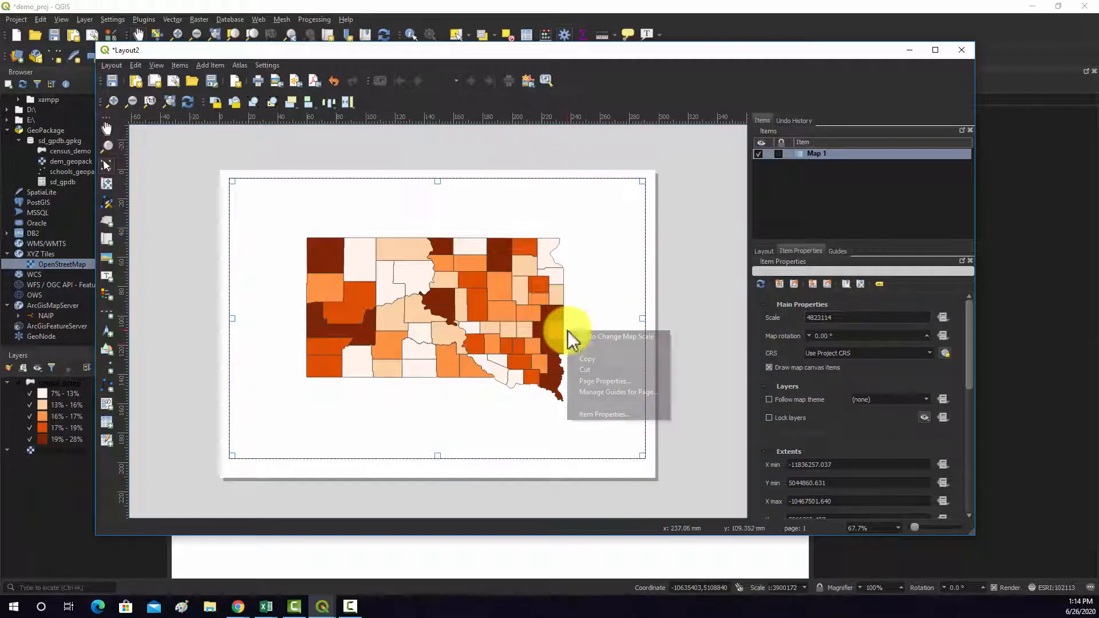
right_click(554, 480)
click(541, 483)
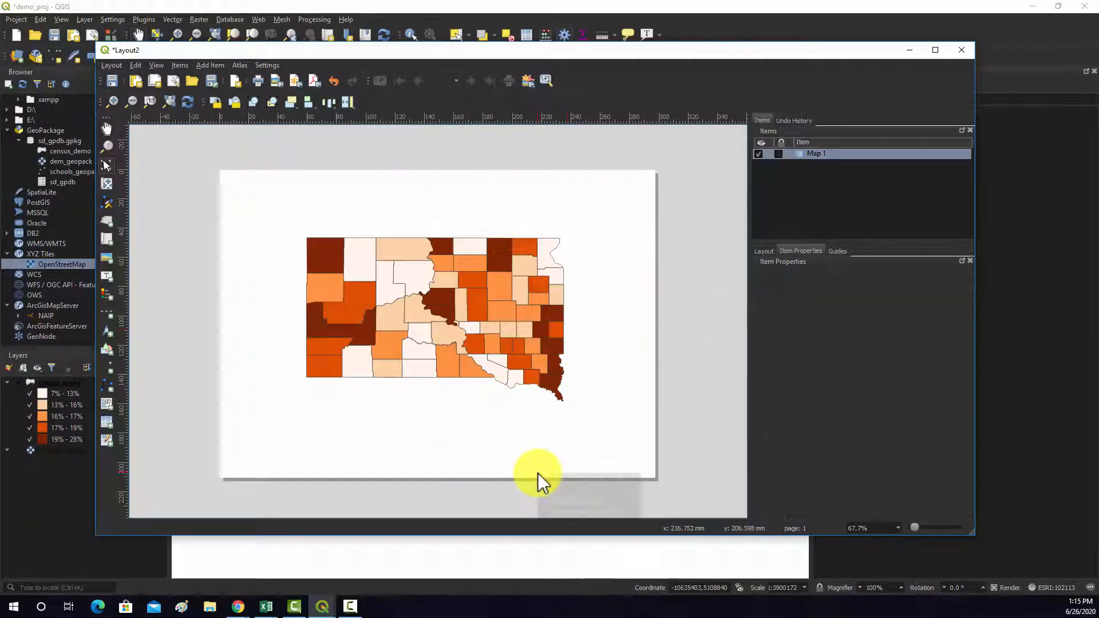
right_click(539, 473)
click(530, 345)
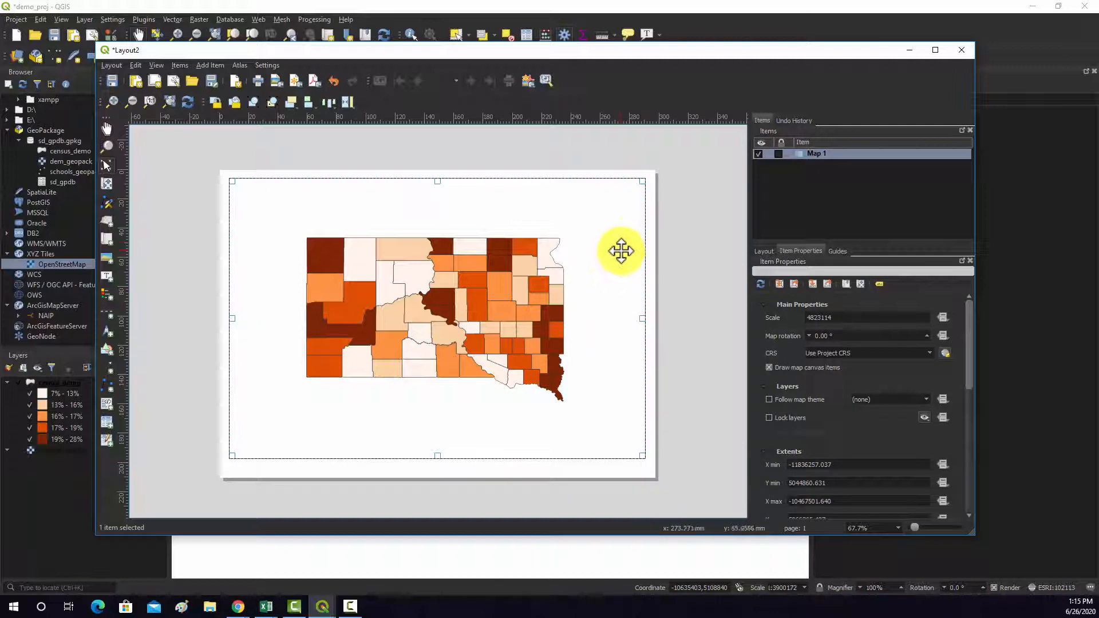
- Examine the page properties for size, orientation and background colour, and reselect Map 1 on the page
right_click(655, 198)
click(681, 251)
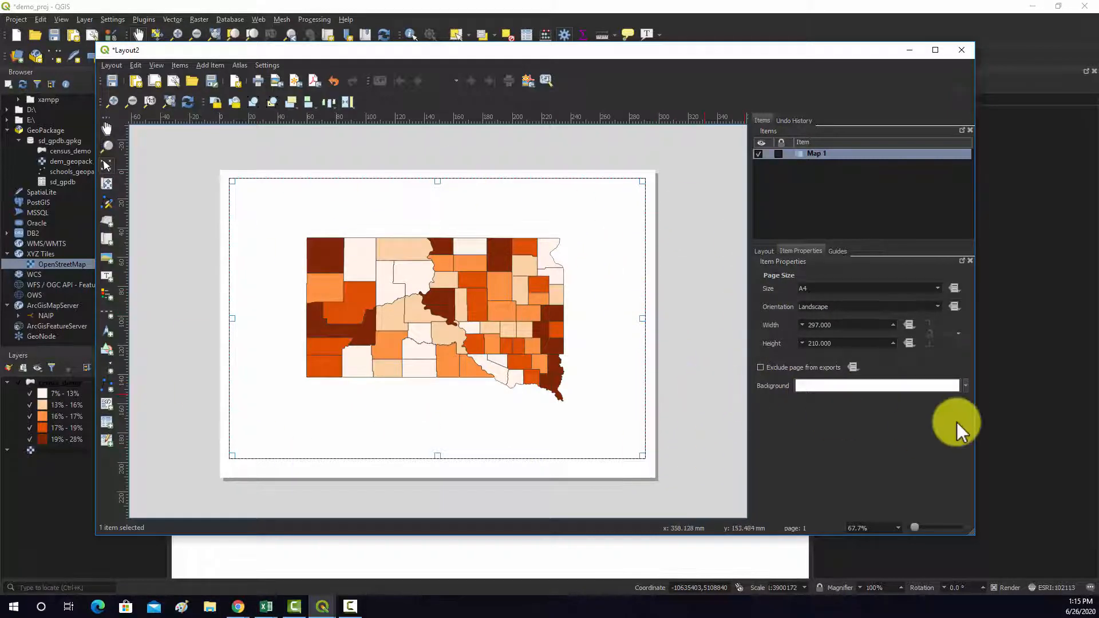
click(967, 387)
click(969, 391)
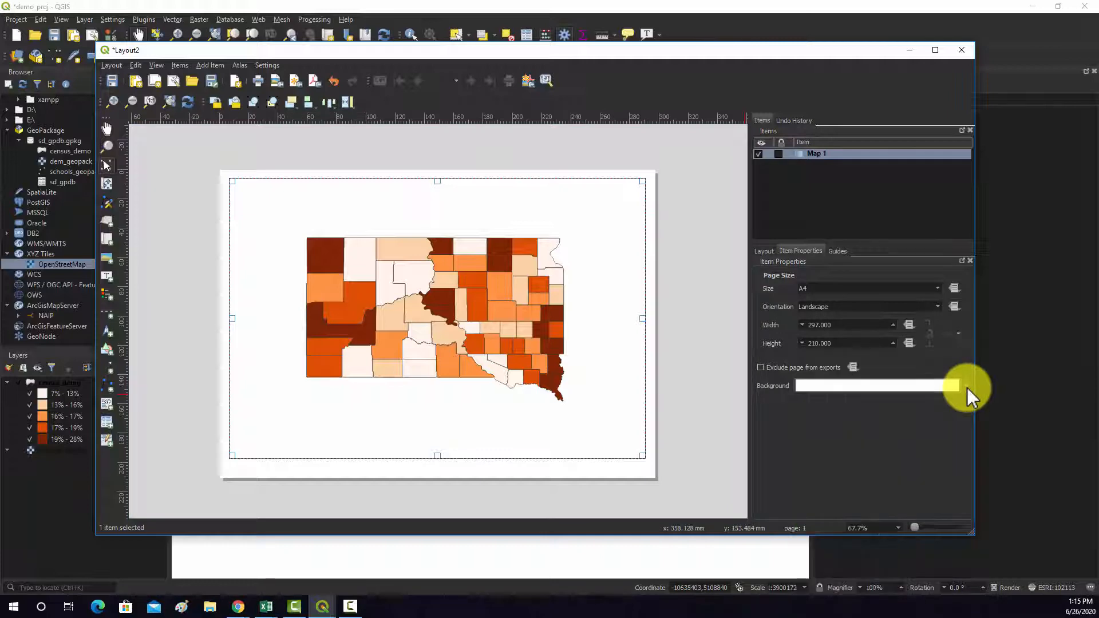
click(675, 397)
right_click(627, 471)
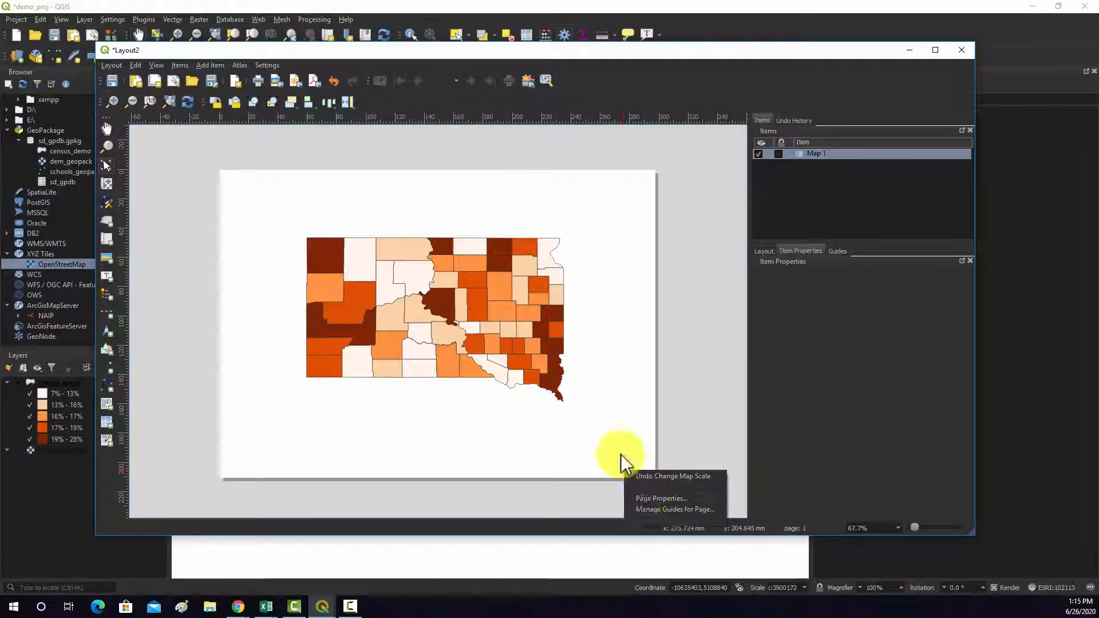
click(515, 348)
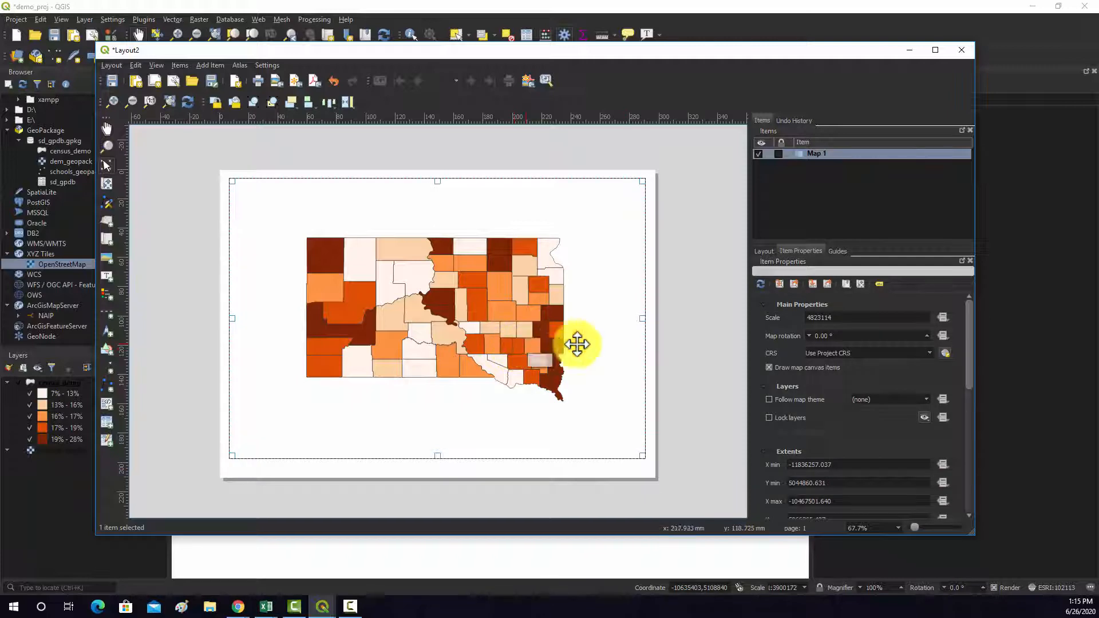
- Set Map 1's scale to 3500000
double_click(840, 318)
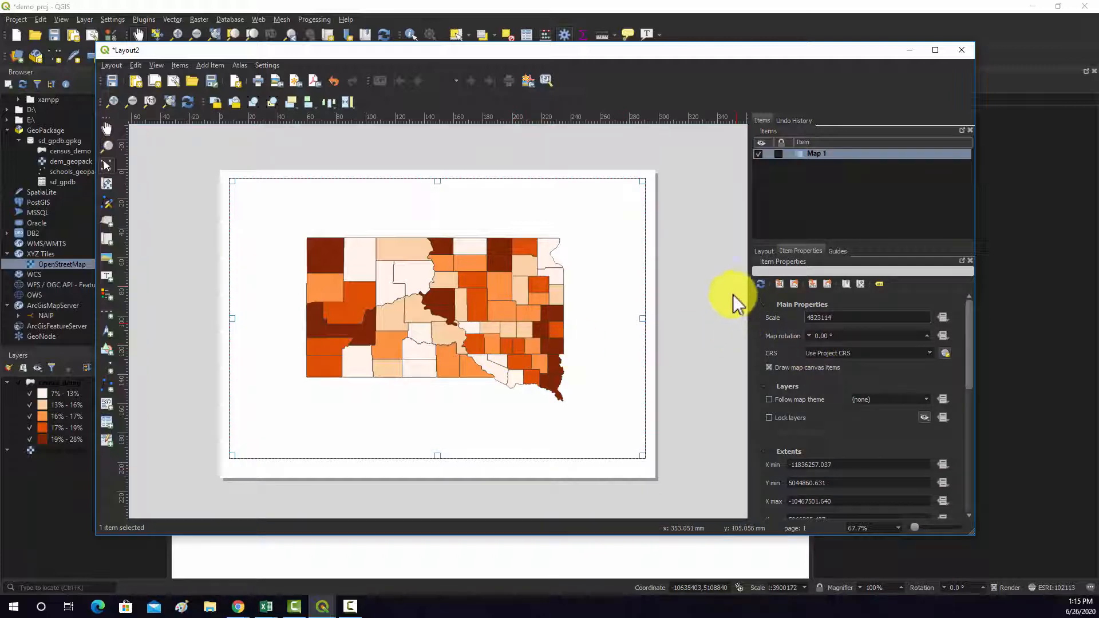
double_click(803, 315)
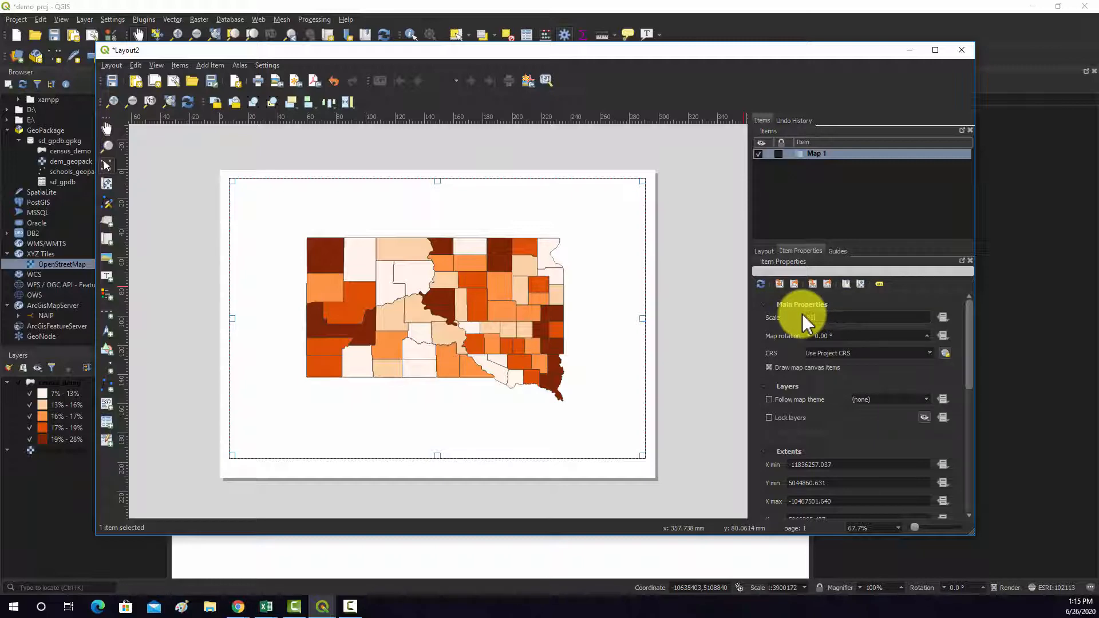
text(3500000)
key(Return)
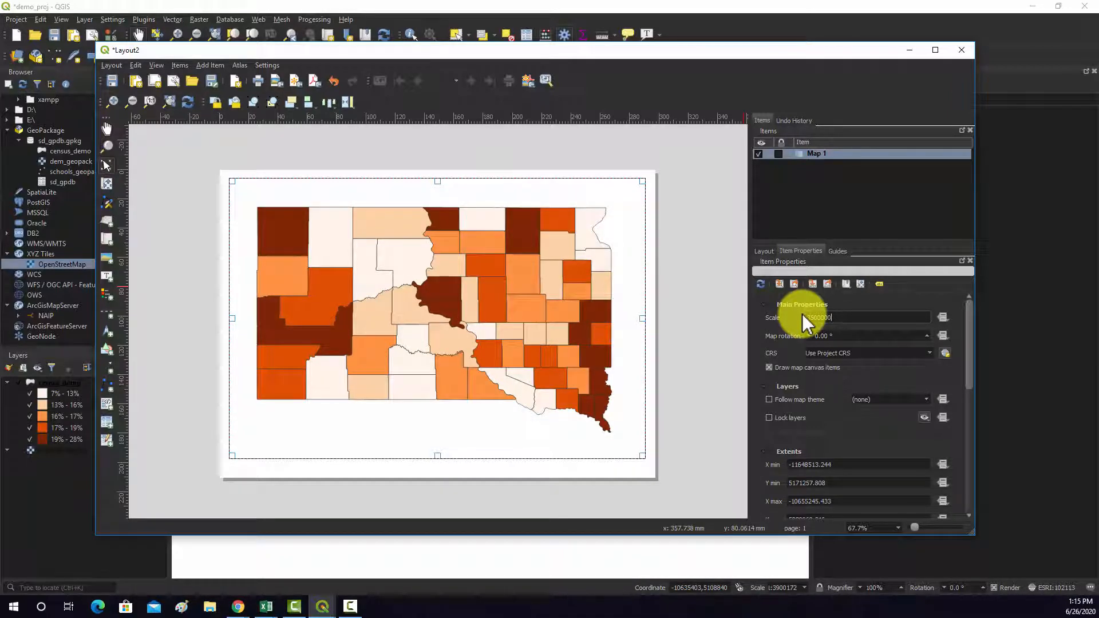
- Nudge Map 1 slightly to the right on the layout page and keep it selected
click(666, 351)
drag(513, 319, 525, 320)
click(705, 309)
click(615, 290)
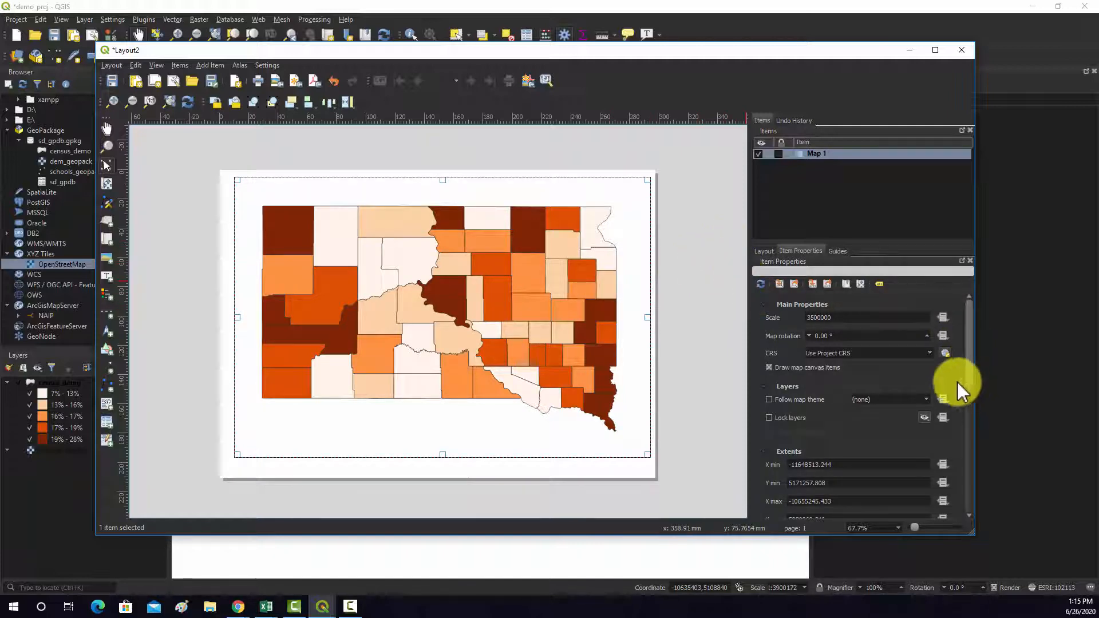
- Enable the frame around Map 1, check the outline on the page, and turn the frame off again
drag(970, 366, 972, 465)
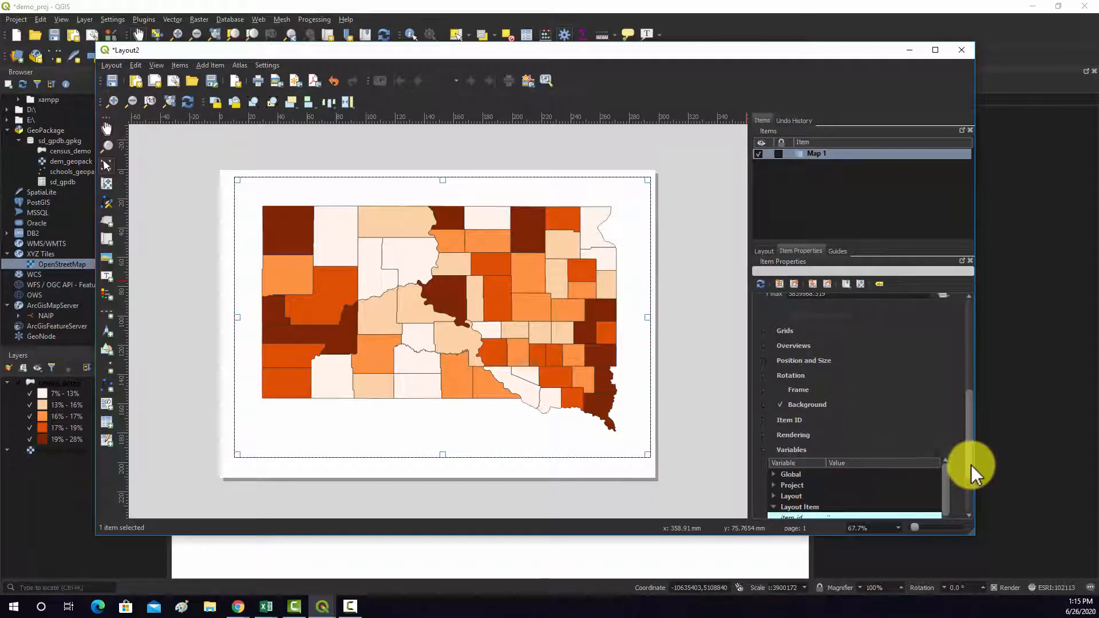
click(781, 391)
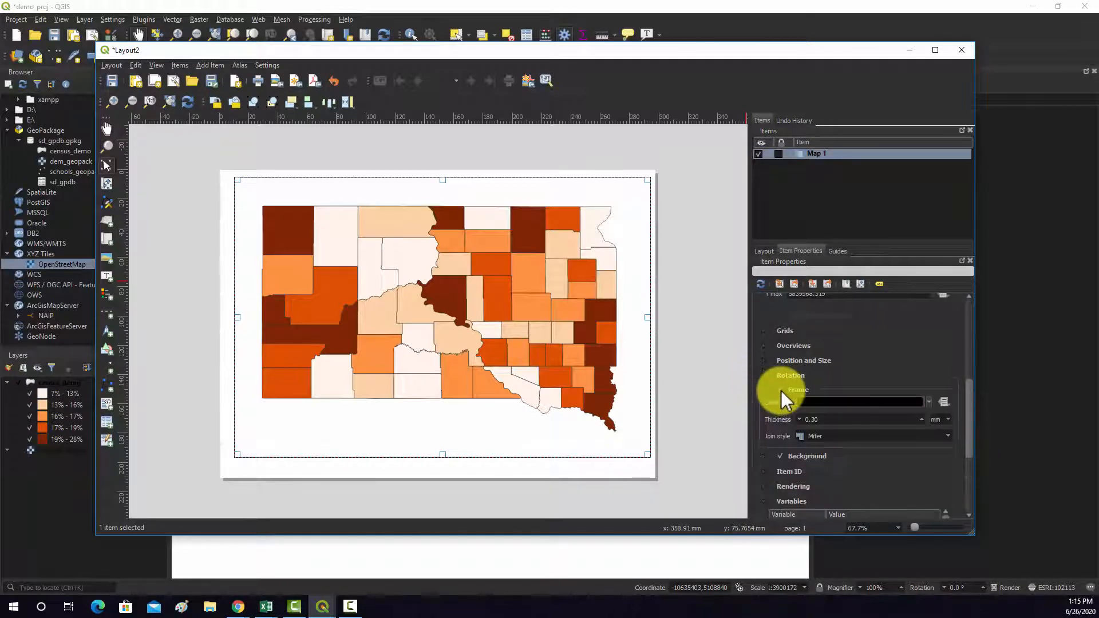
click(710, 411)
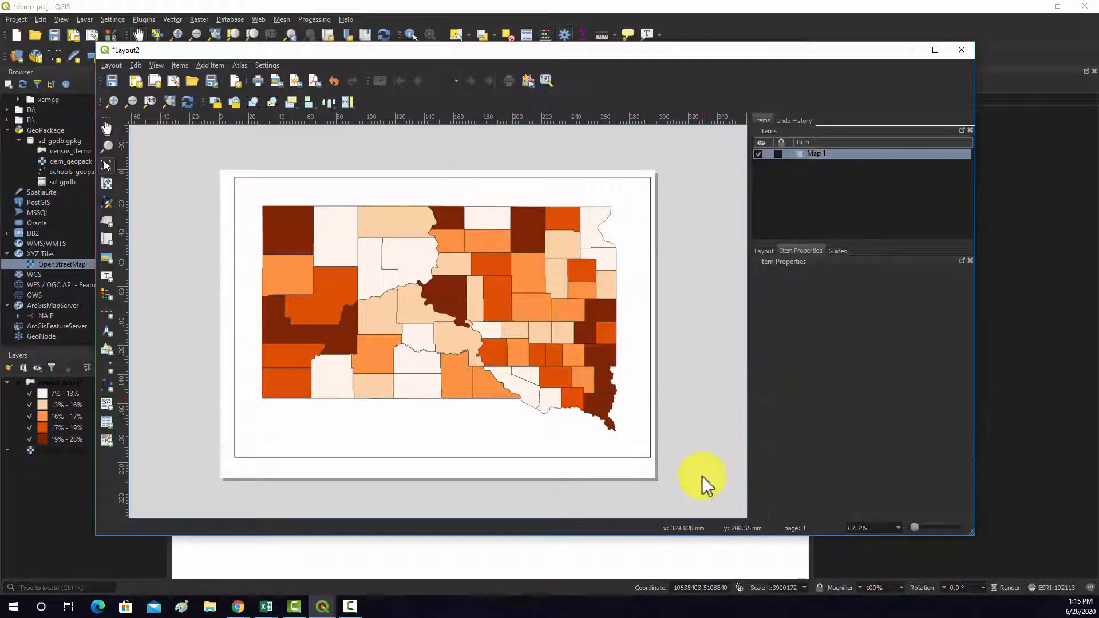
click(810, 155)
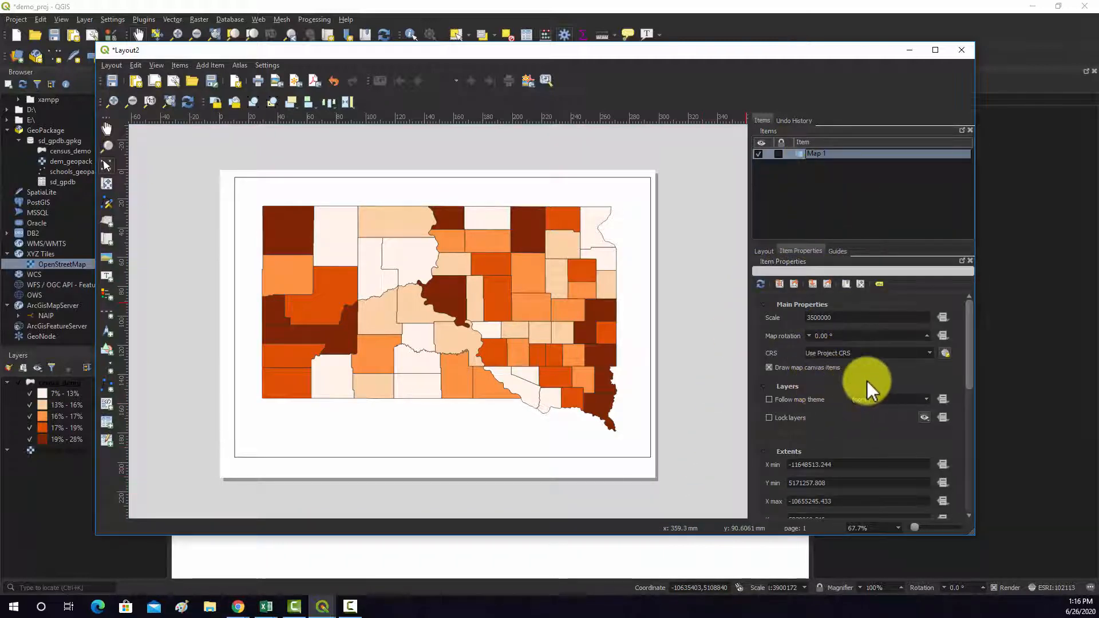
scroll(819, 407, down, 10)
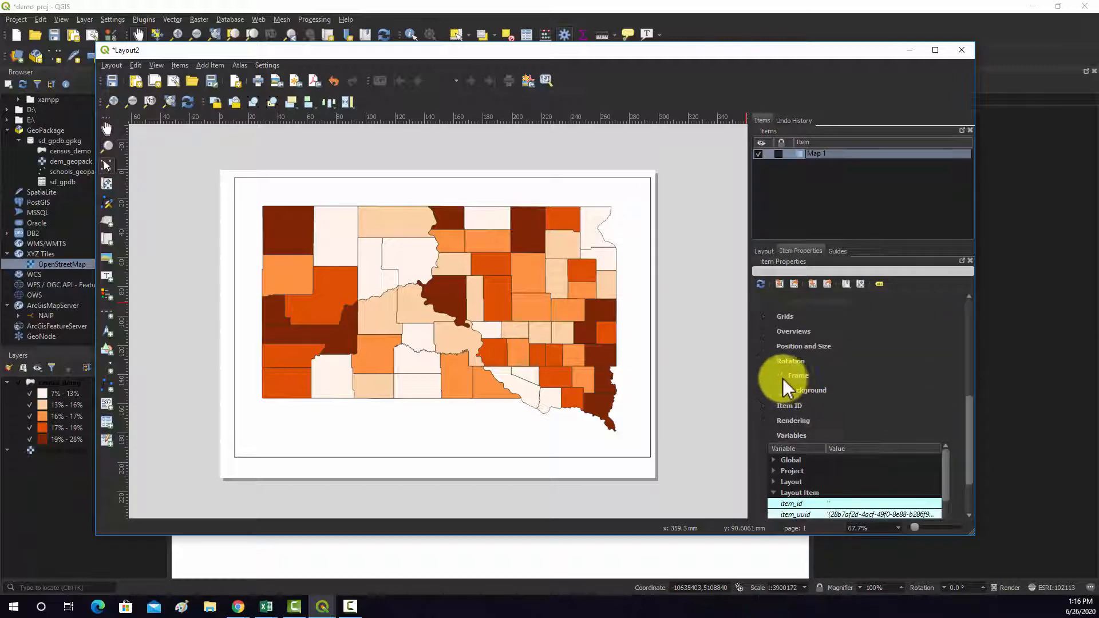
click(781, 375)
- Make Map 1's background colour fully transparent and move the map slightly down on the page
click(781, 390)
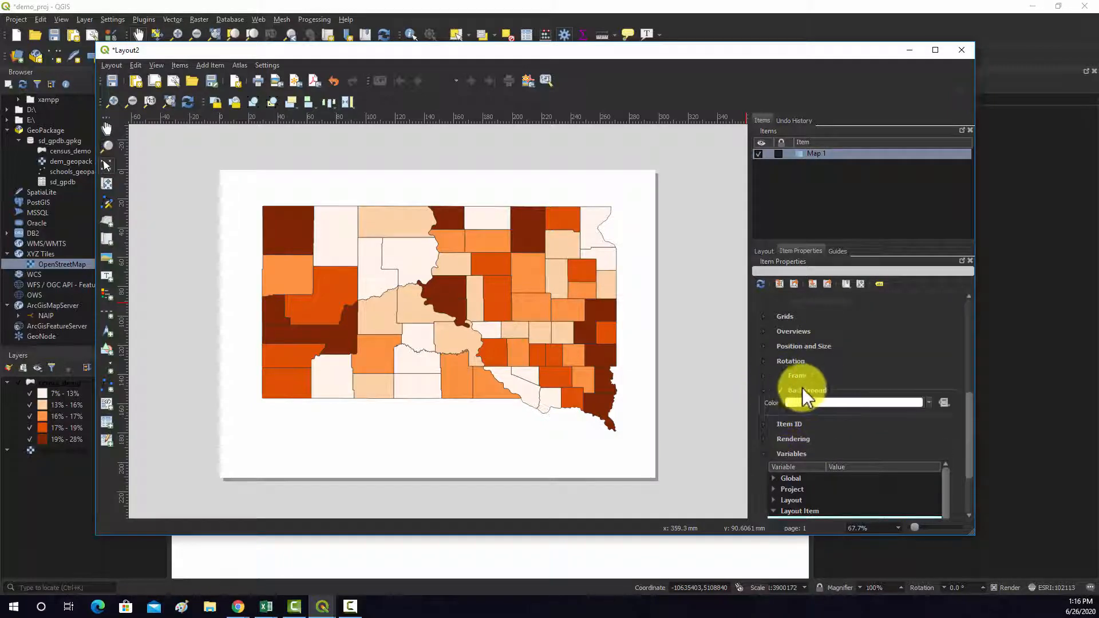
click(837, 403)
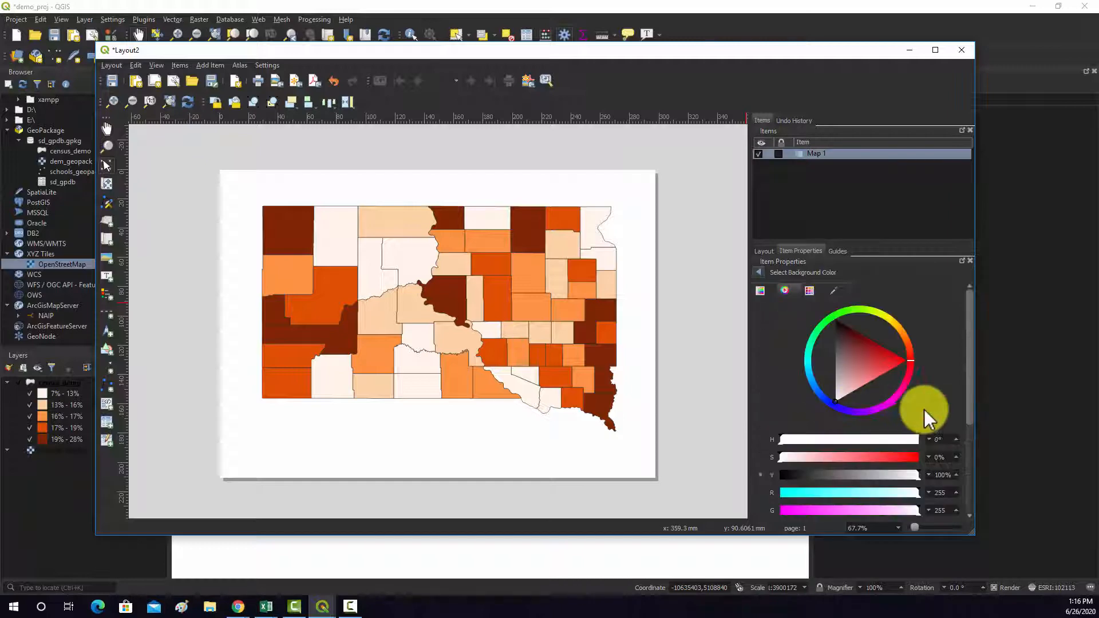
click(759, 273)
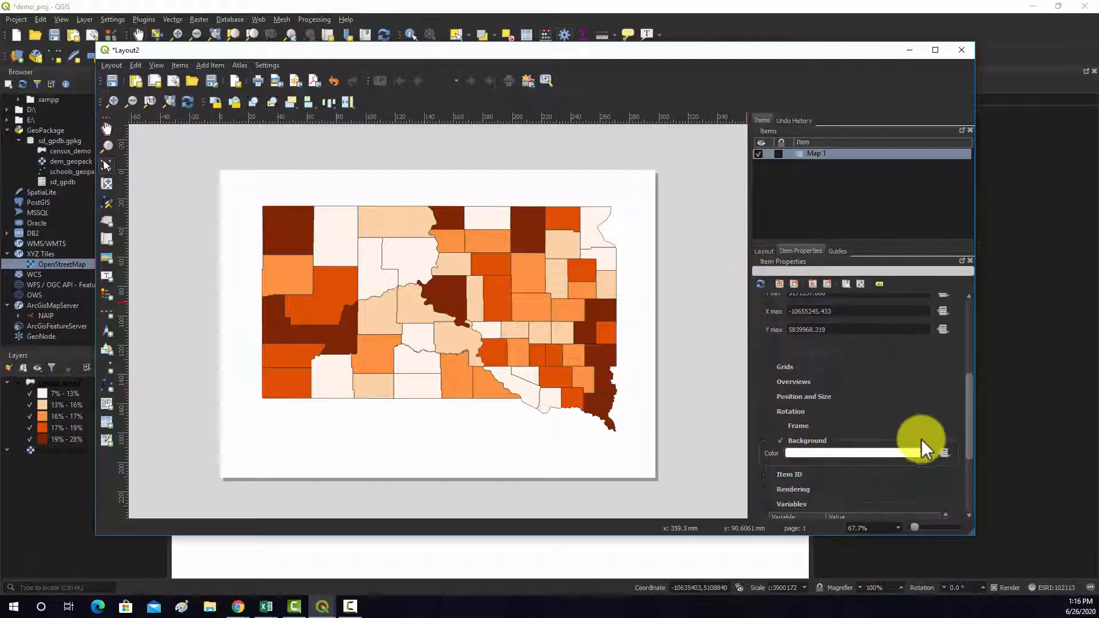
click(926, 455)
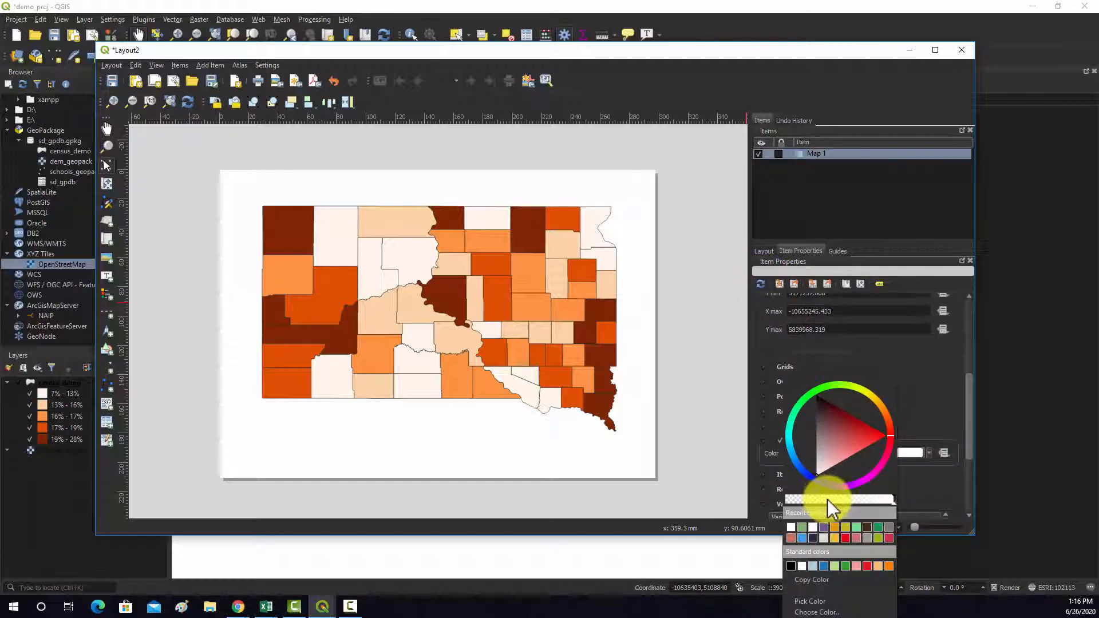
drag(895, 503, 788, 497)
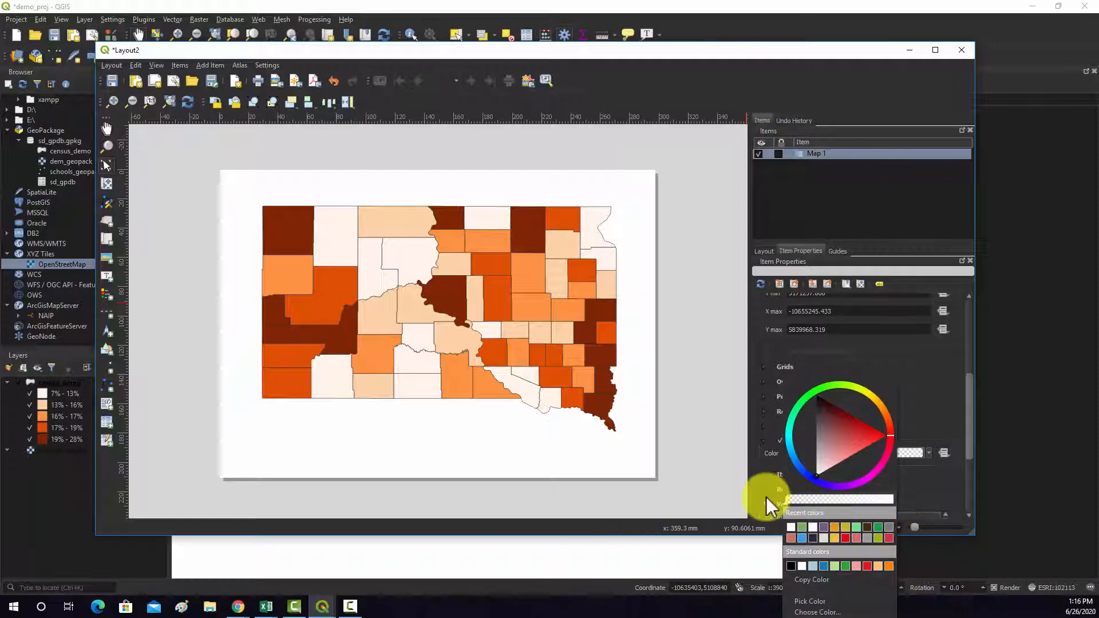
click(919, 493)
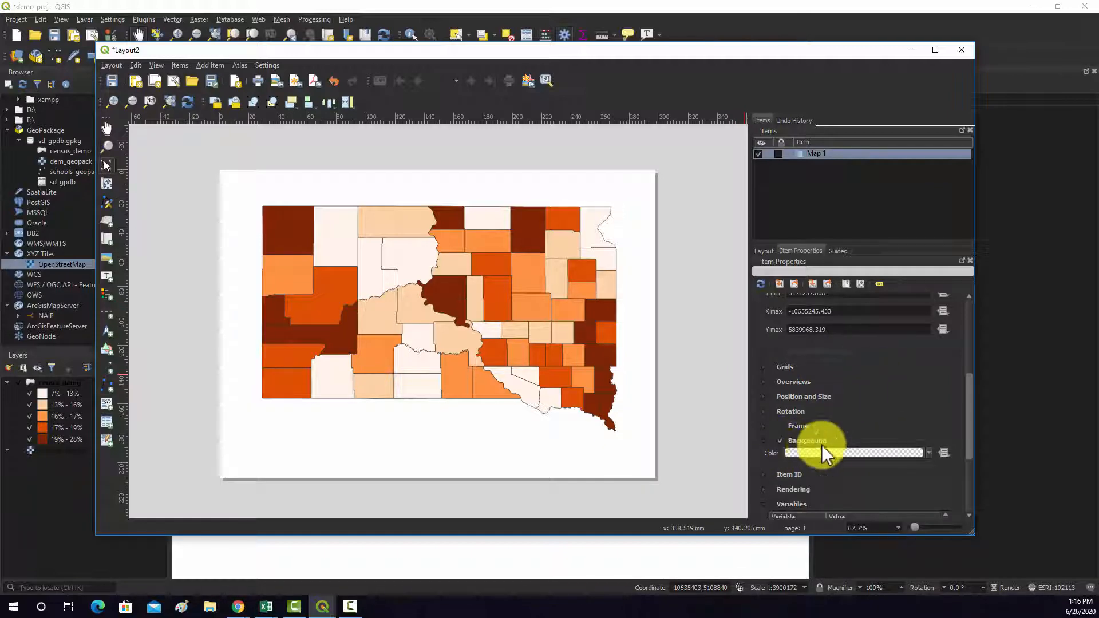
click(505, 345)
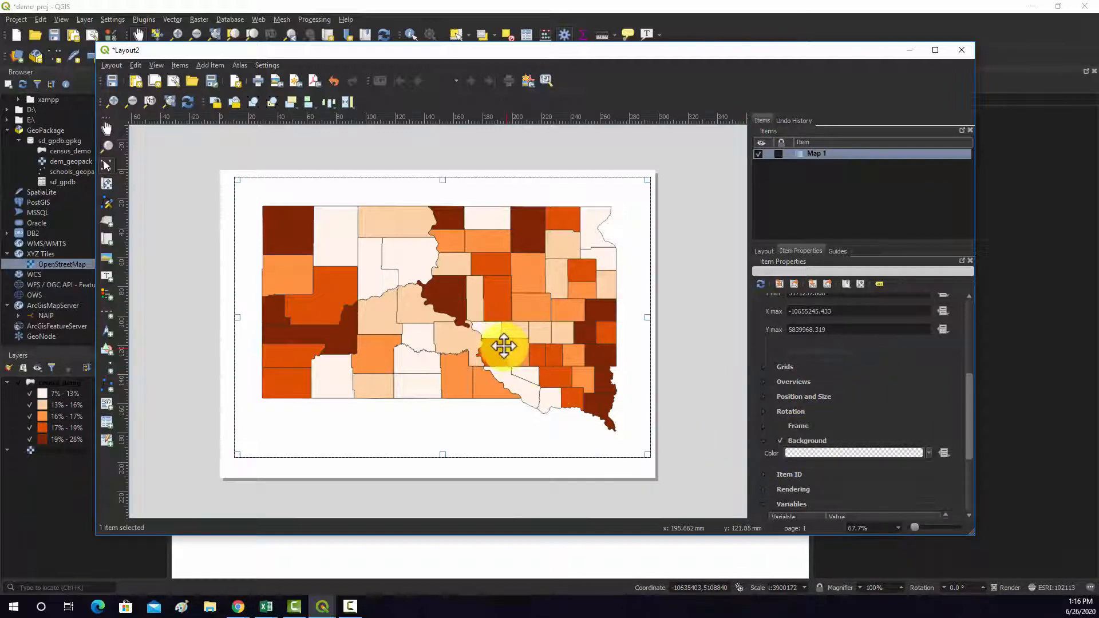
drag(470, 314, 469, 321)
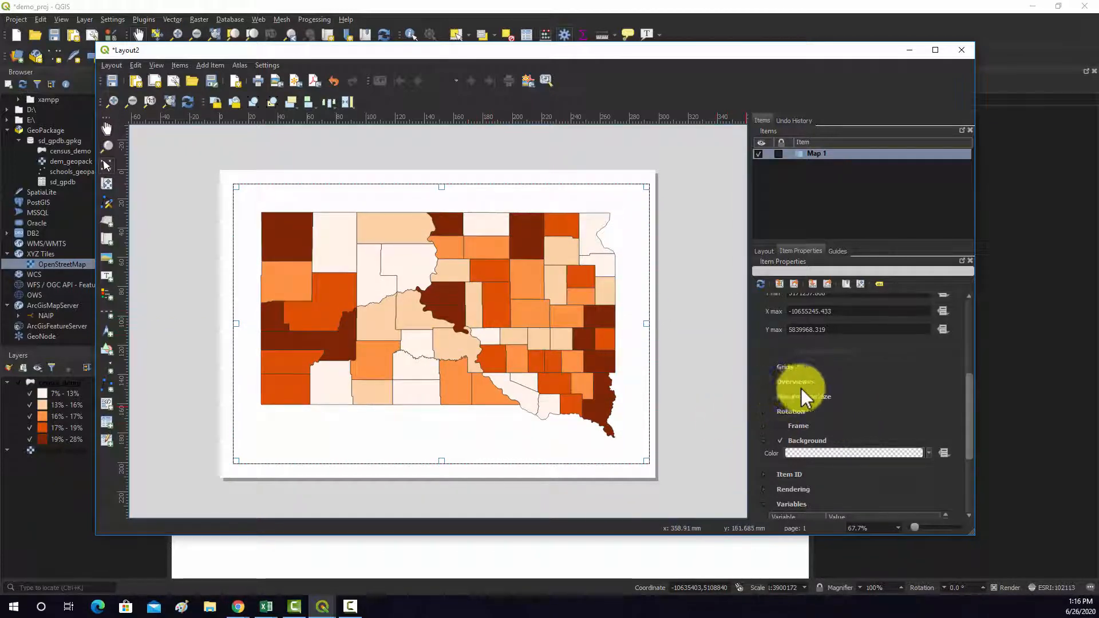
- Examine Map 1's grid, position and size settings, and return to its main properties
click(765, 367)
click(764, 369)
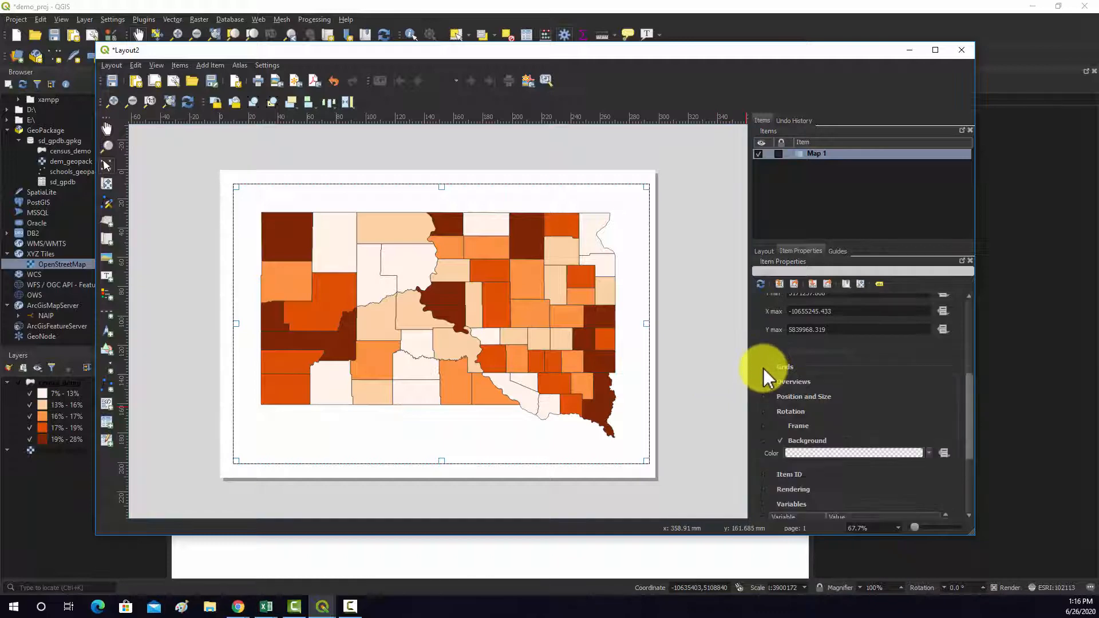
click(762, 397)
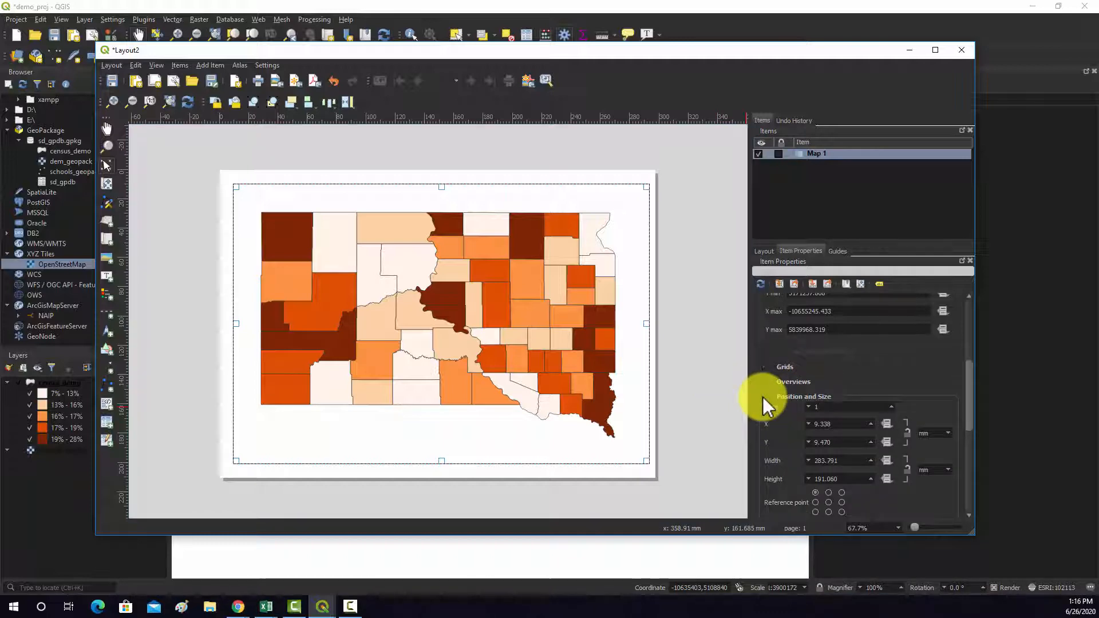
click(765, 395)
click(767, 370)
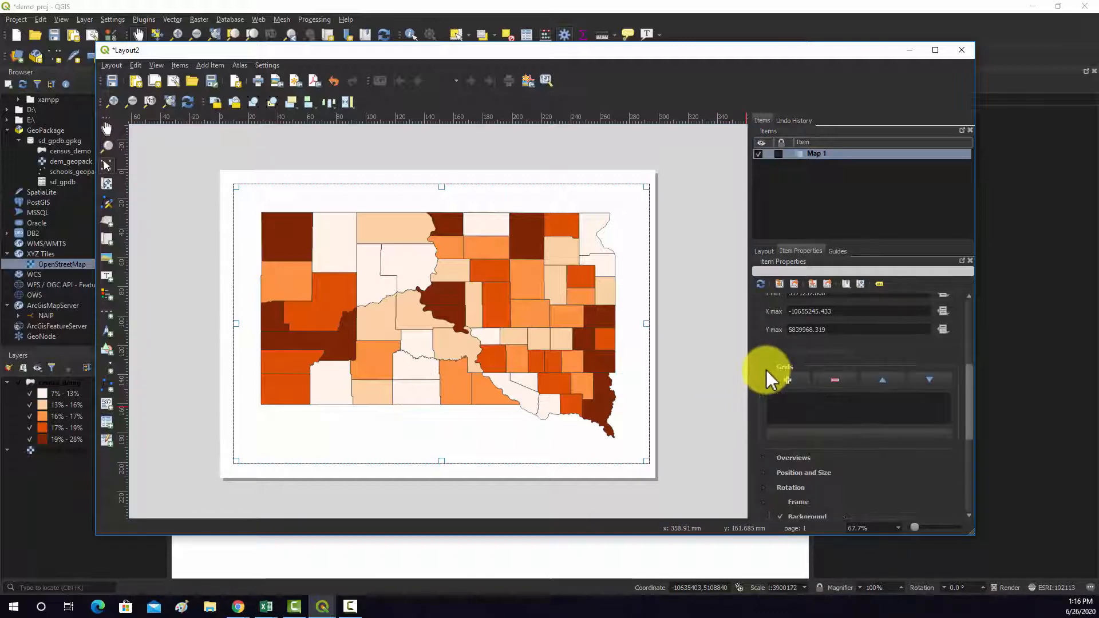
click(766, 370)
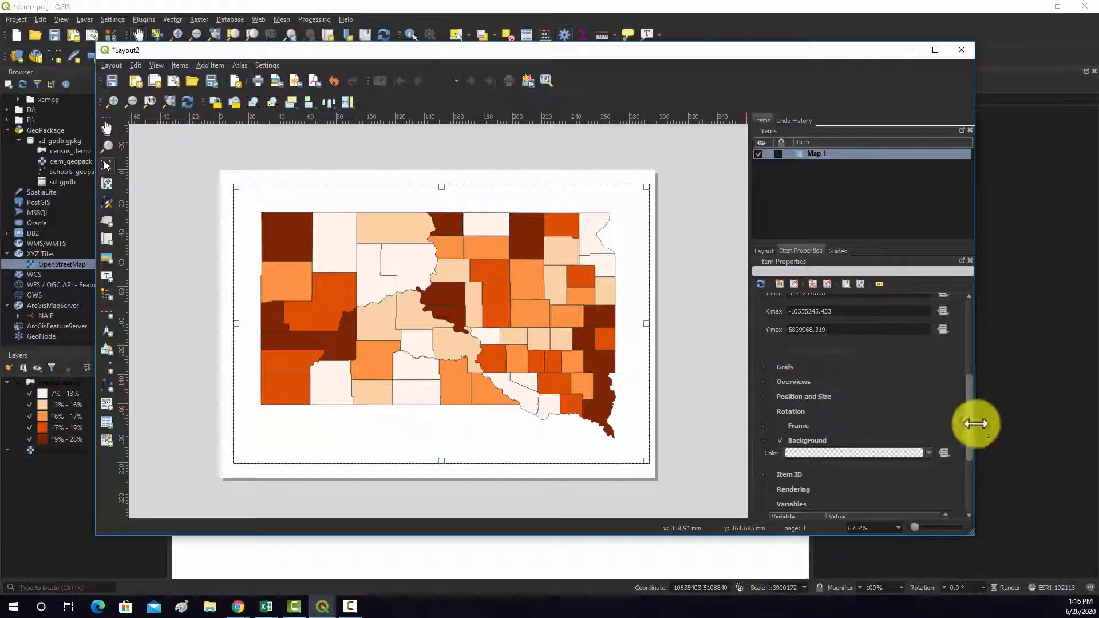
mouse_move(970, 427)
mouse_down()
mouse_move(970, 480)
mouse_move(965, 426)
mouse_up()
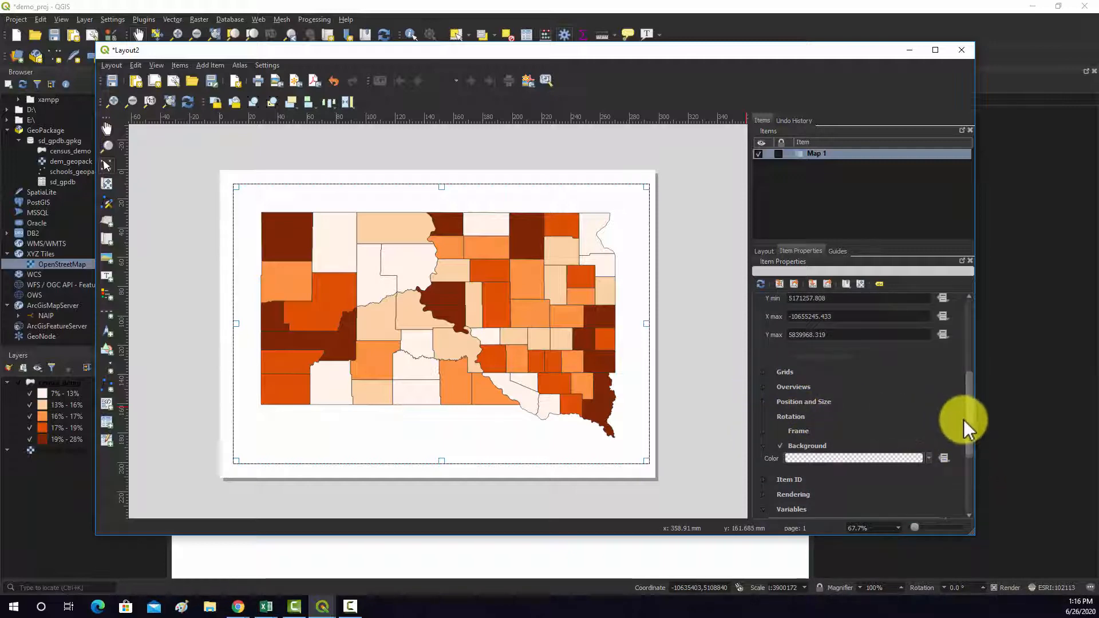
drag(965, 414, 967, 332)
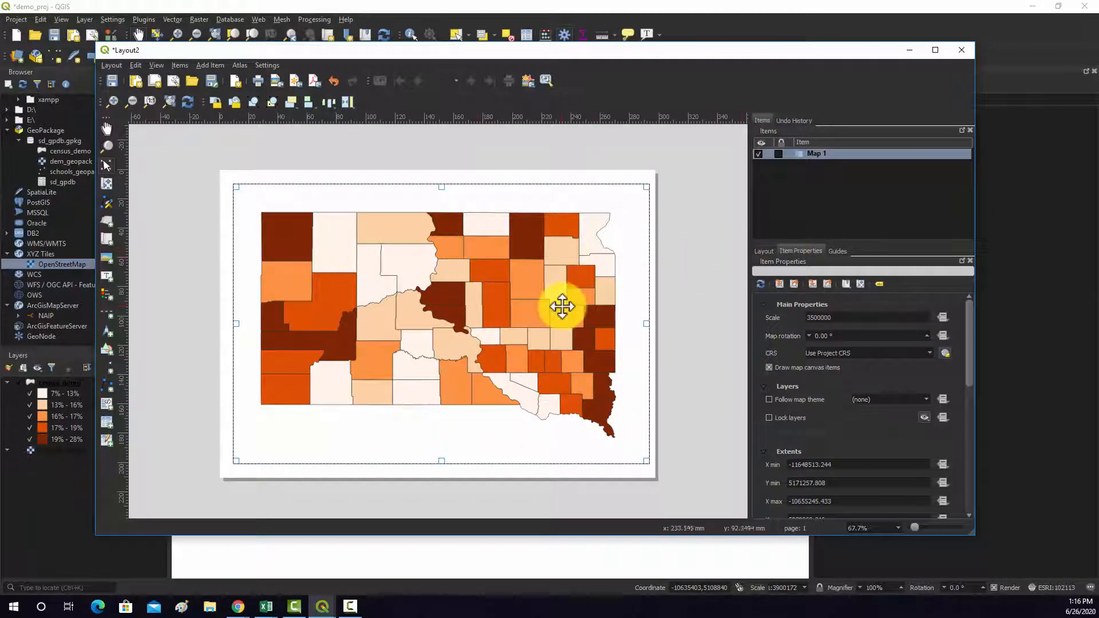
- Add a legend near the lower-left corner of the page and shift it up so it lies within the page edges
click(695, 272)
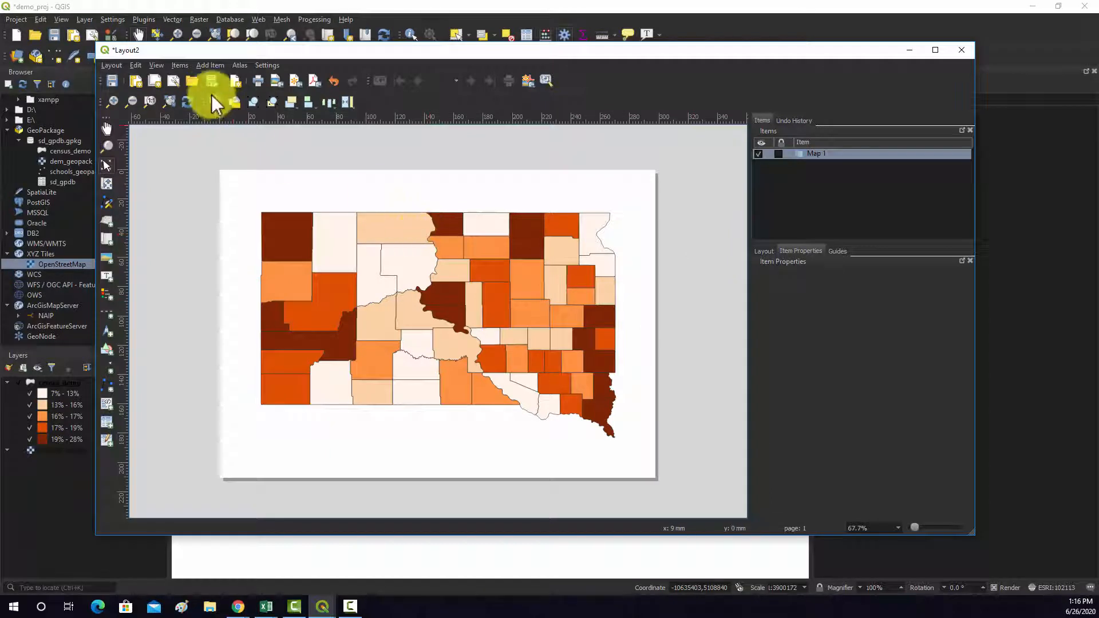
click(206, 65)
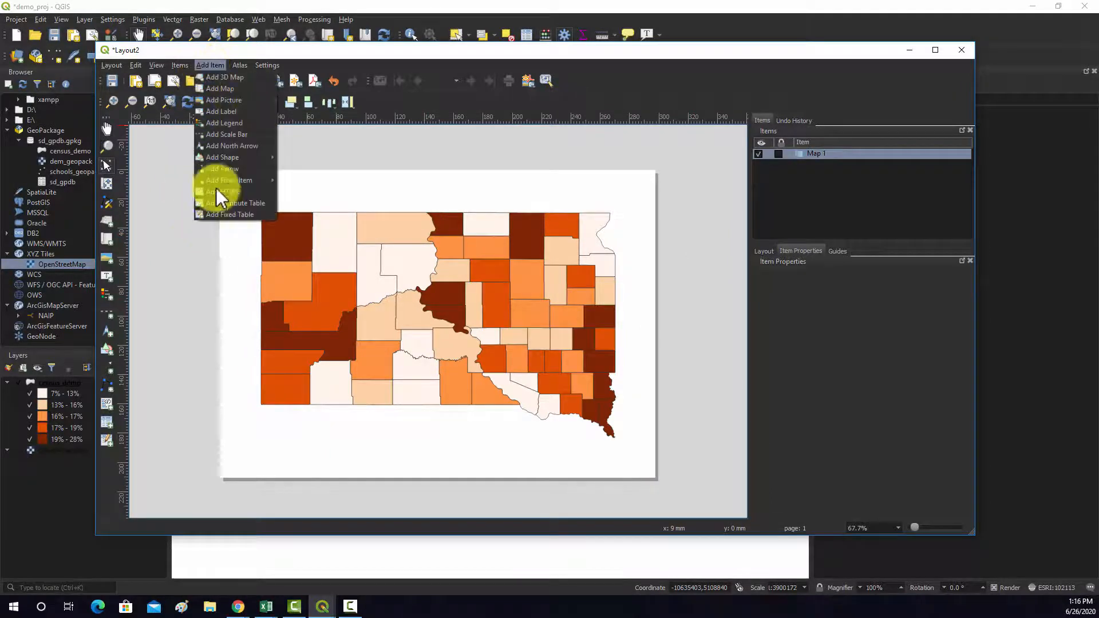
click(219, 113)
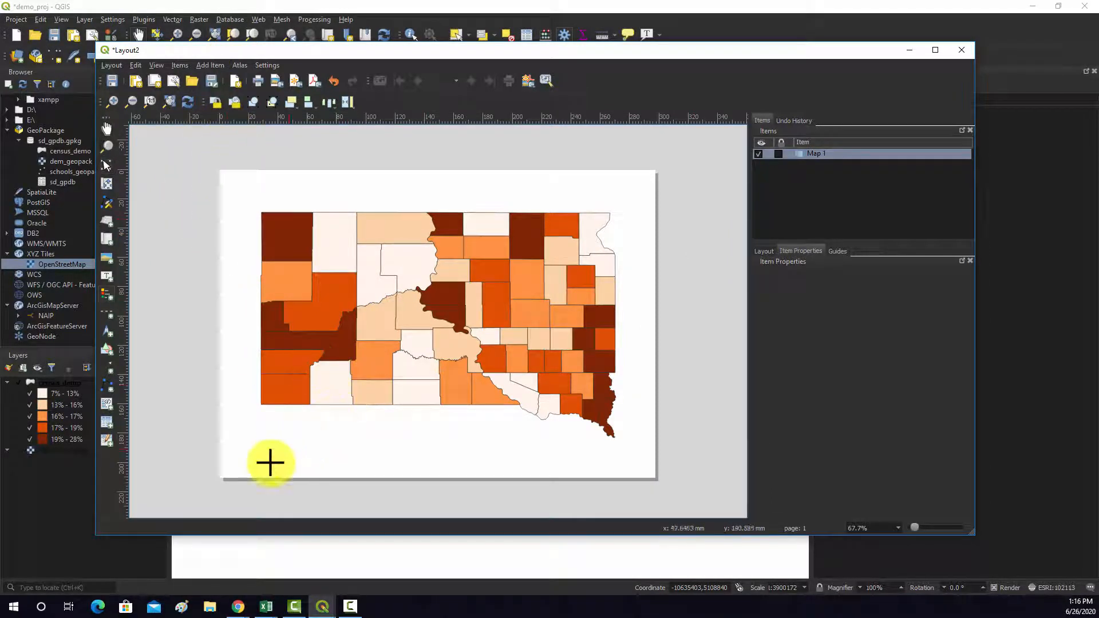
drag(240, 416, 335, 504)
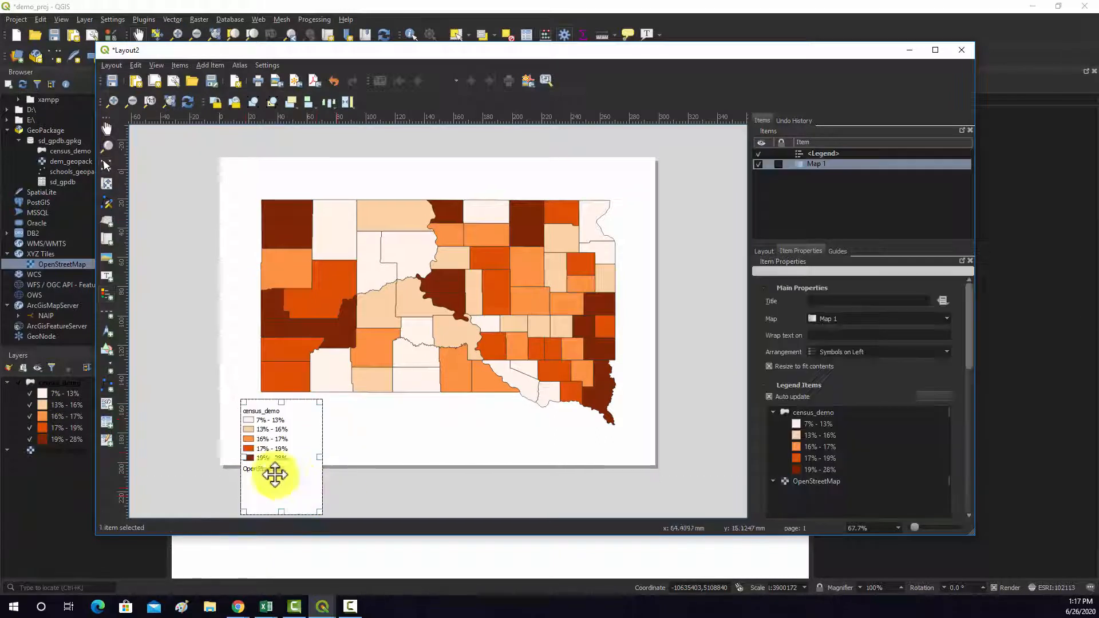
drag(255, 441, 254, 395)
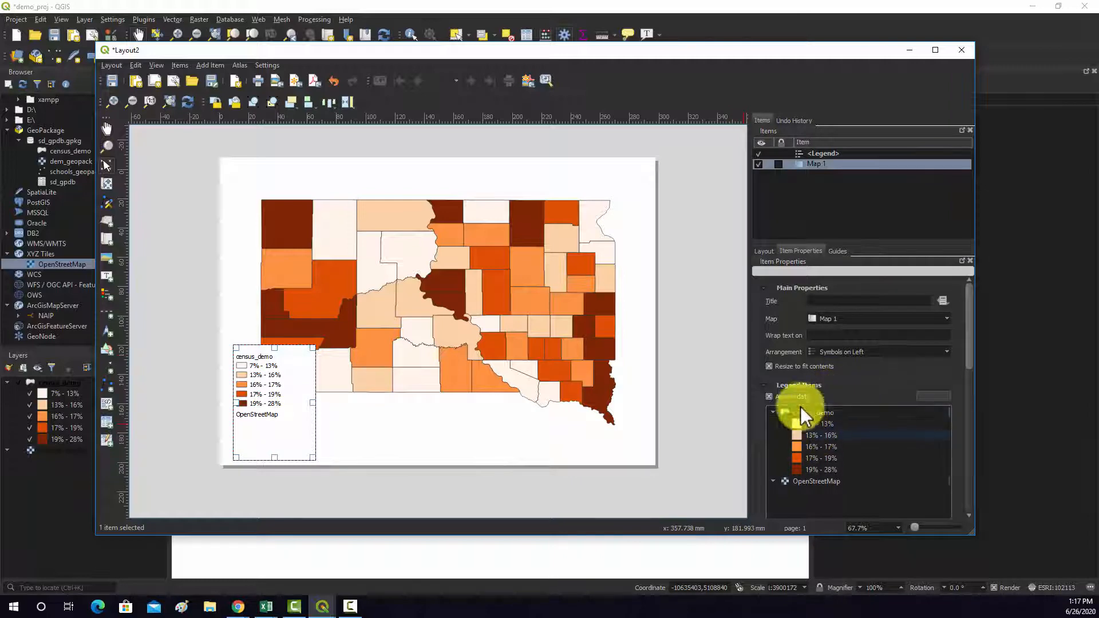
- Select the legend and open its item properties
right_click(273, 380)
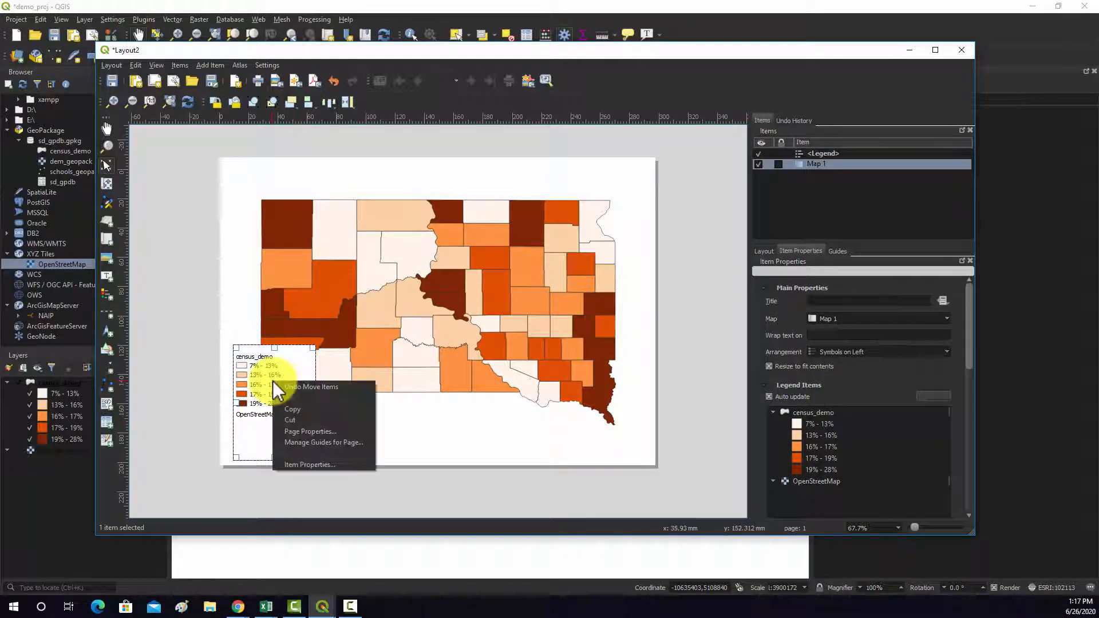
click(310, 464)
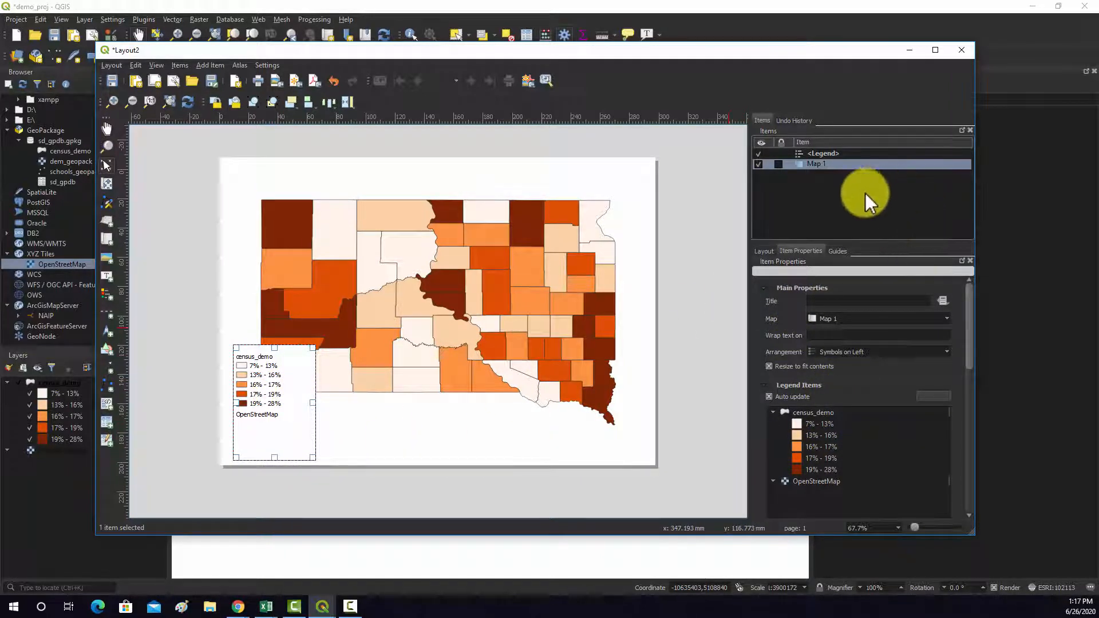
click(812, 155)
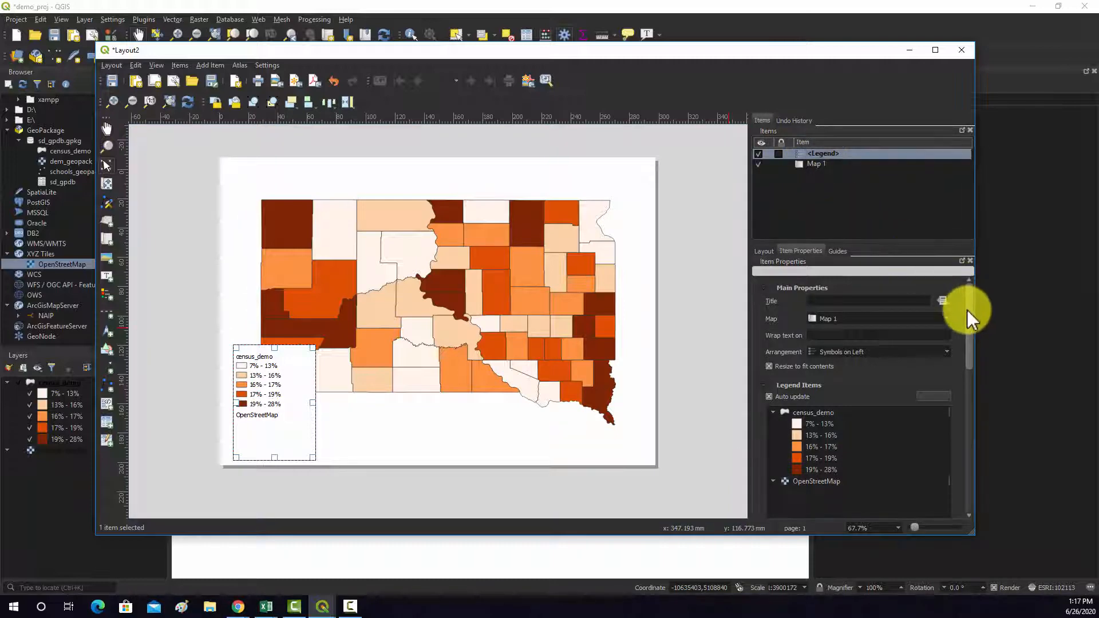
- Turn off automatic updating of the legend items so they can be edited manually
drag(969, 314, 969, 338)
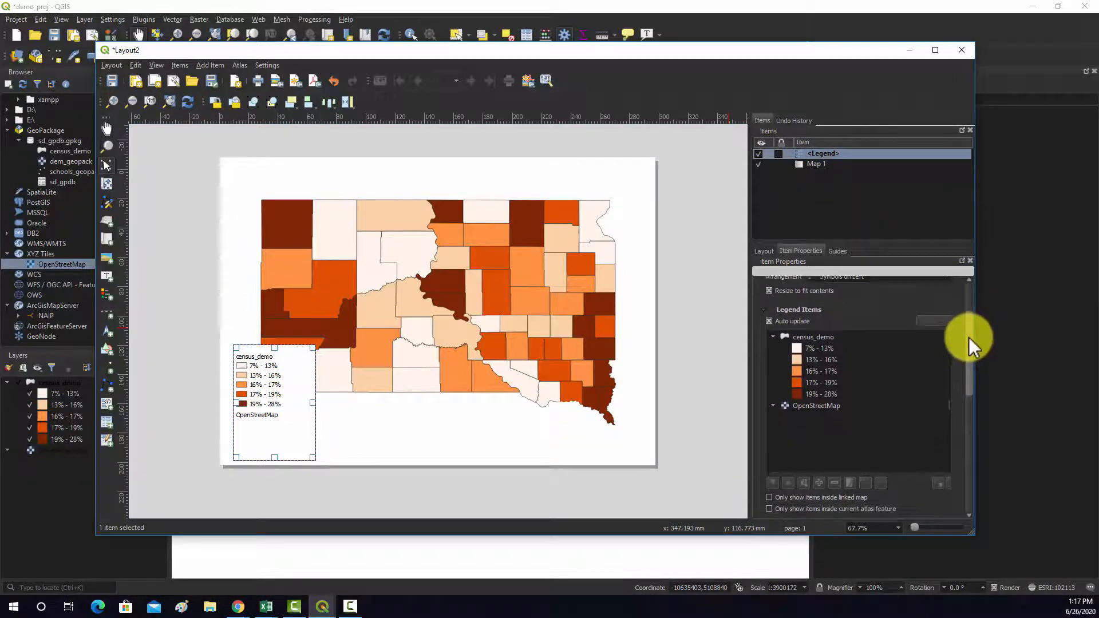
click(778, 324)
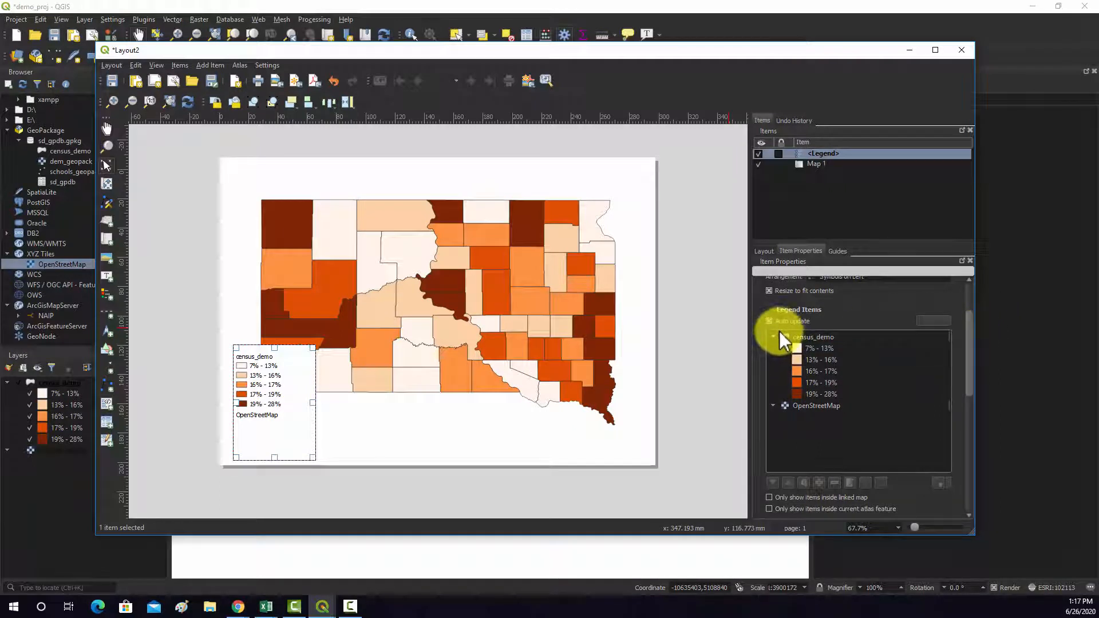
click(779, 324)
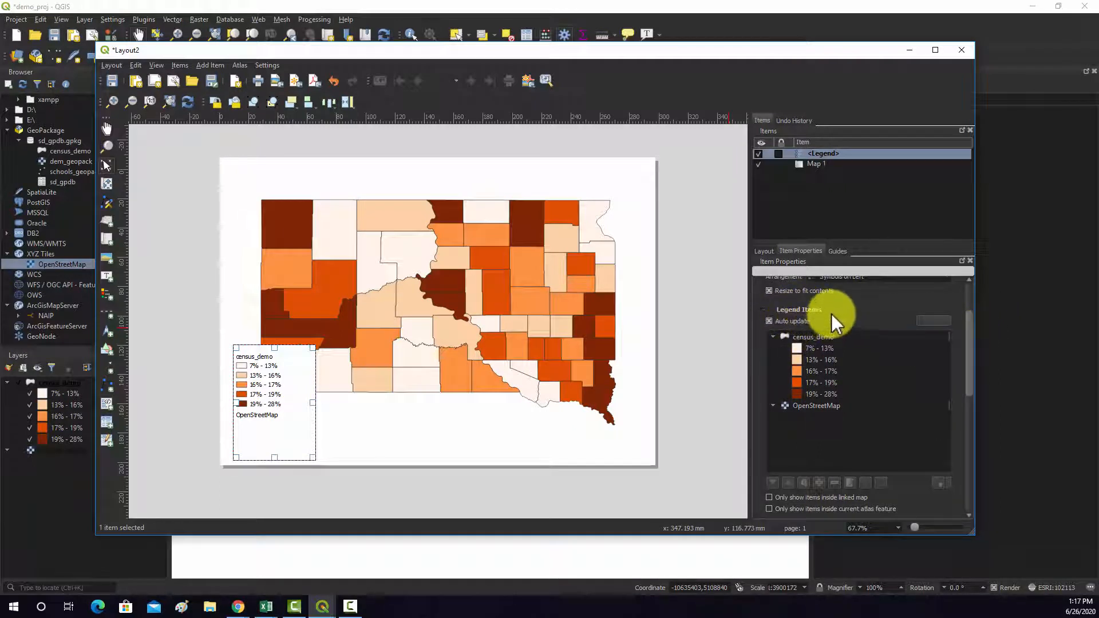
click(769, 322)
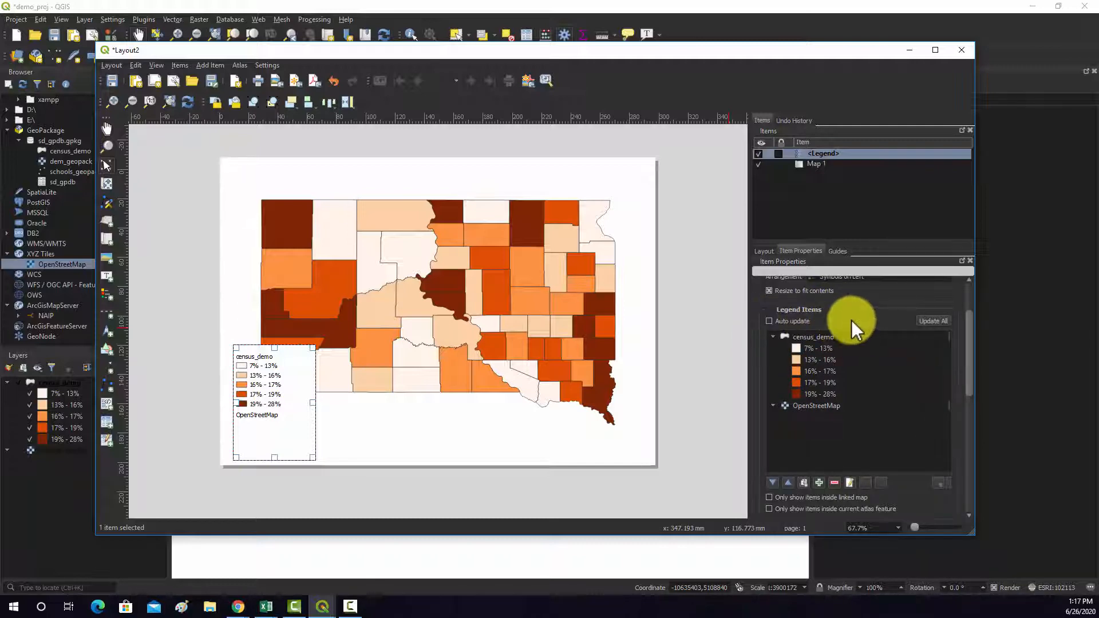
click(812, 347)
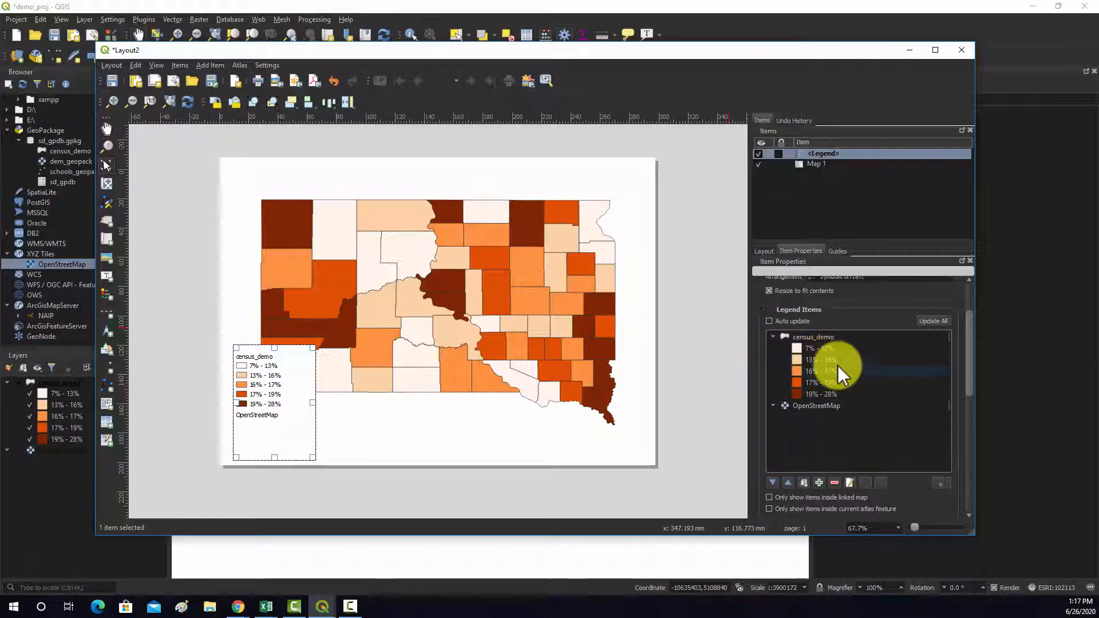
- Remove the OpenStreetMap entry from the legend and move the legend down below the map's lower-left corner
click(810, 406)
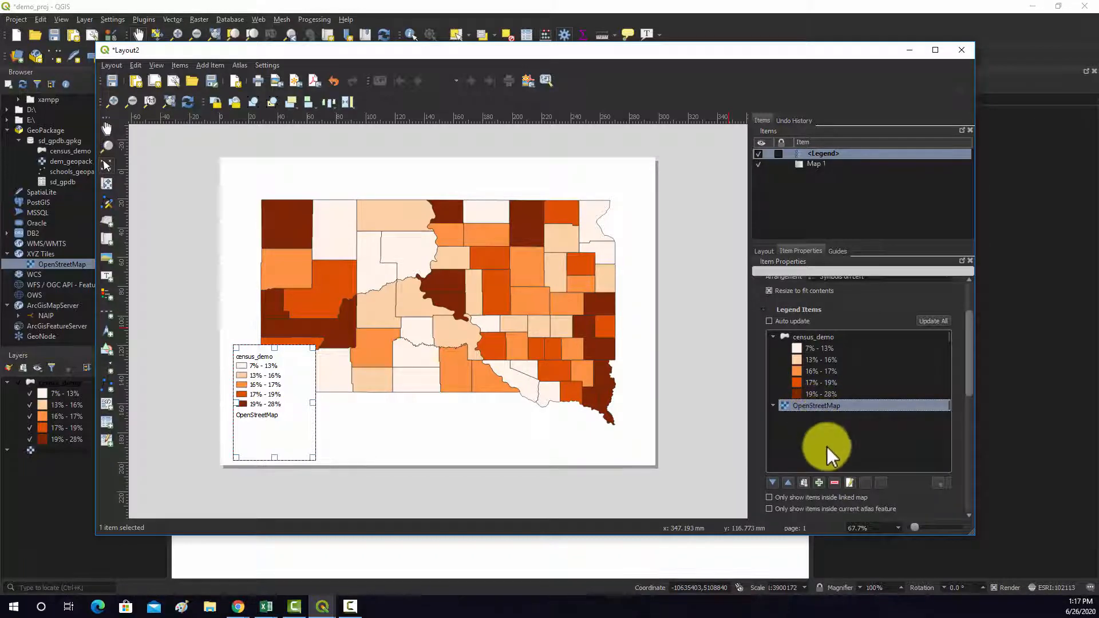
click(836, 483)
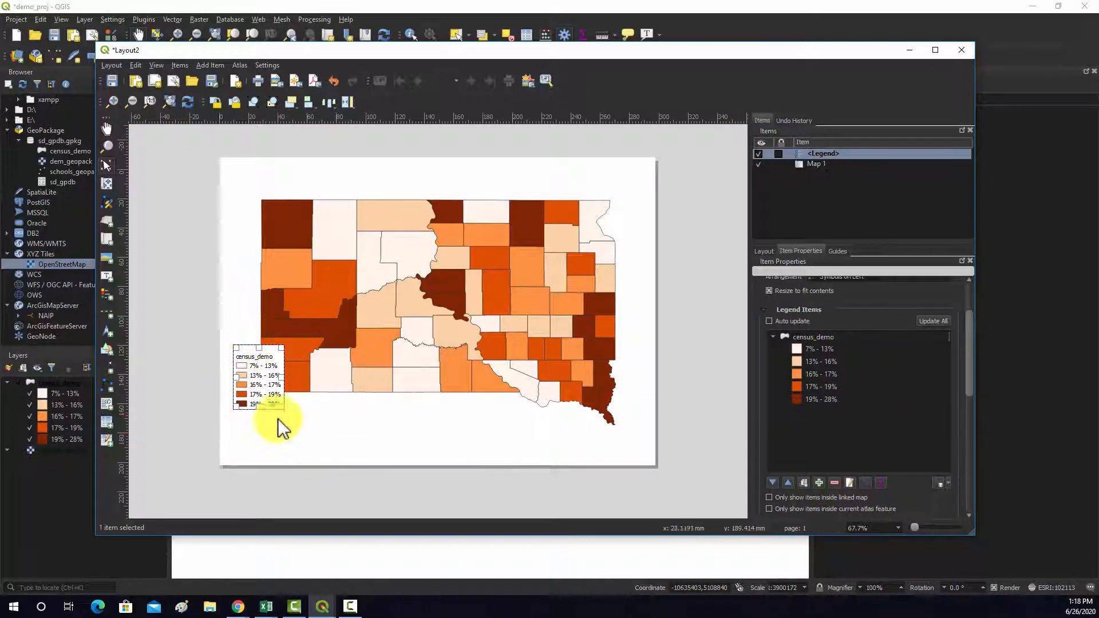
drag(252, 360, 258, 412)
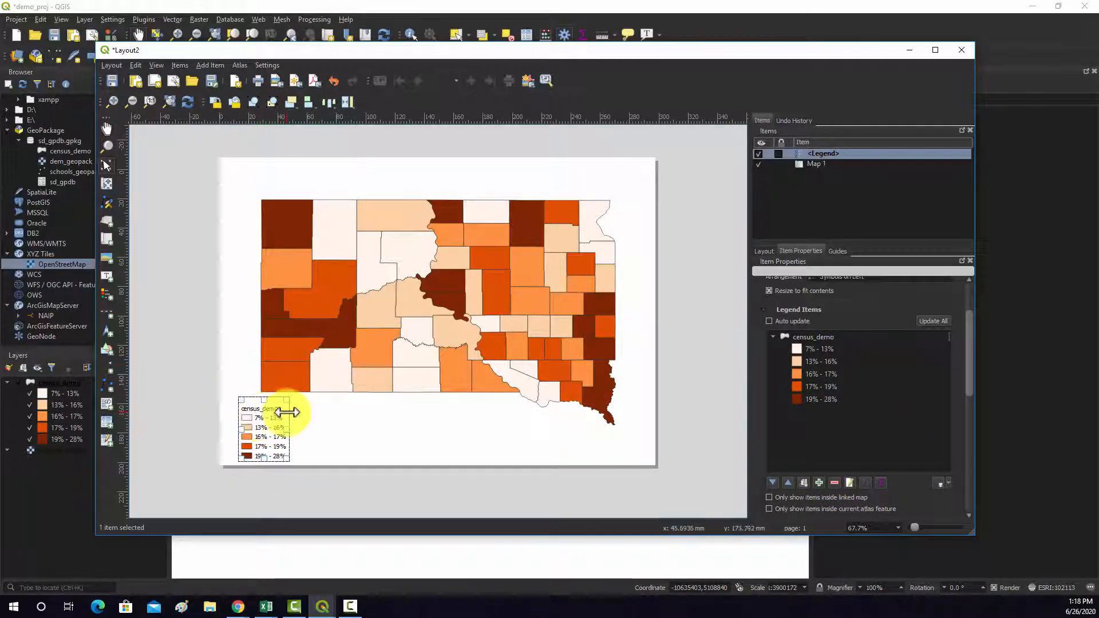
- Try the title "Legend" on the legend and clear it again
drag(972, 336, 969, 304)
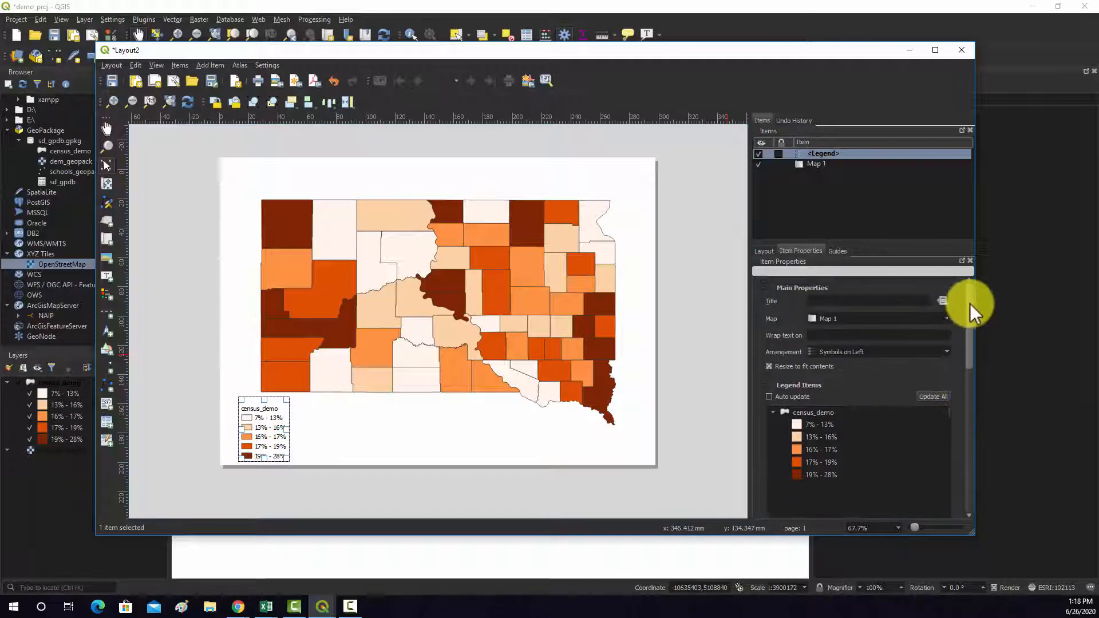
click(833, 301)
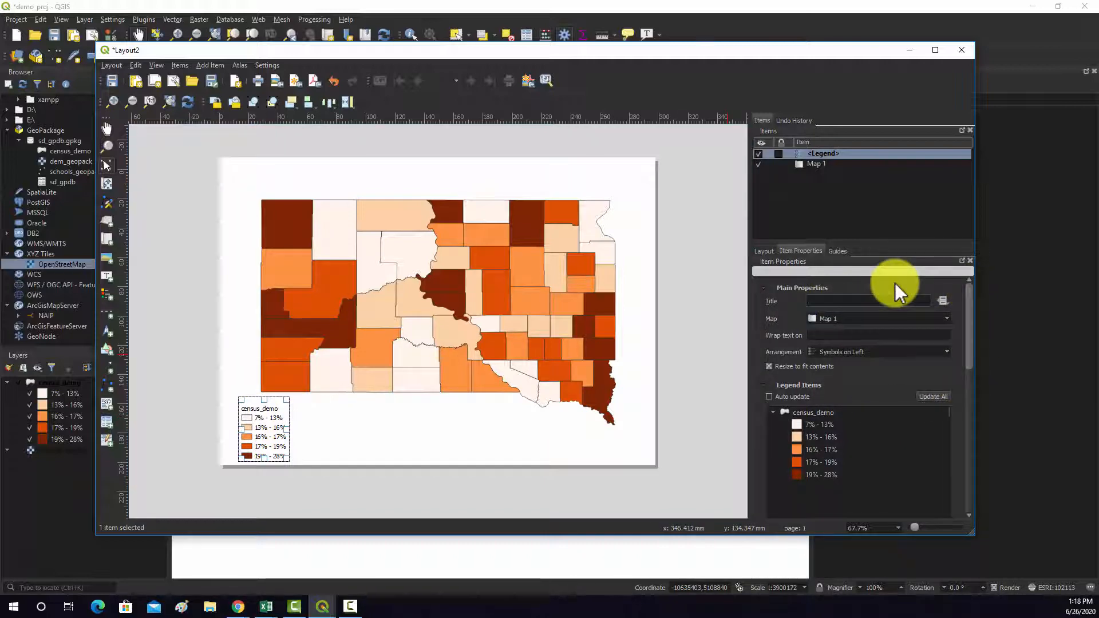
text(Legend)
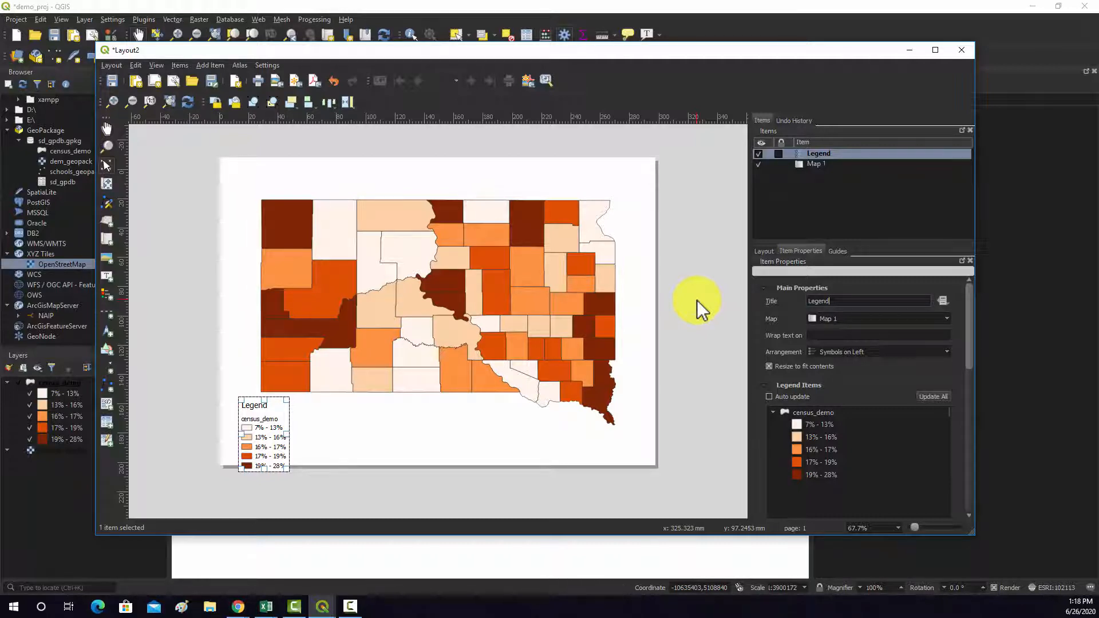
key(BackSpace)
key(BackSpace)
key(BackSpace)
key(BackSpace)
key(BackSpace)
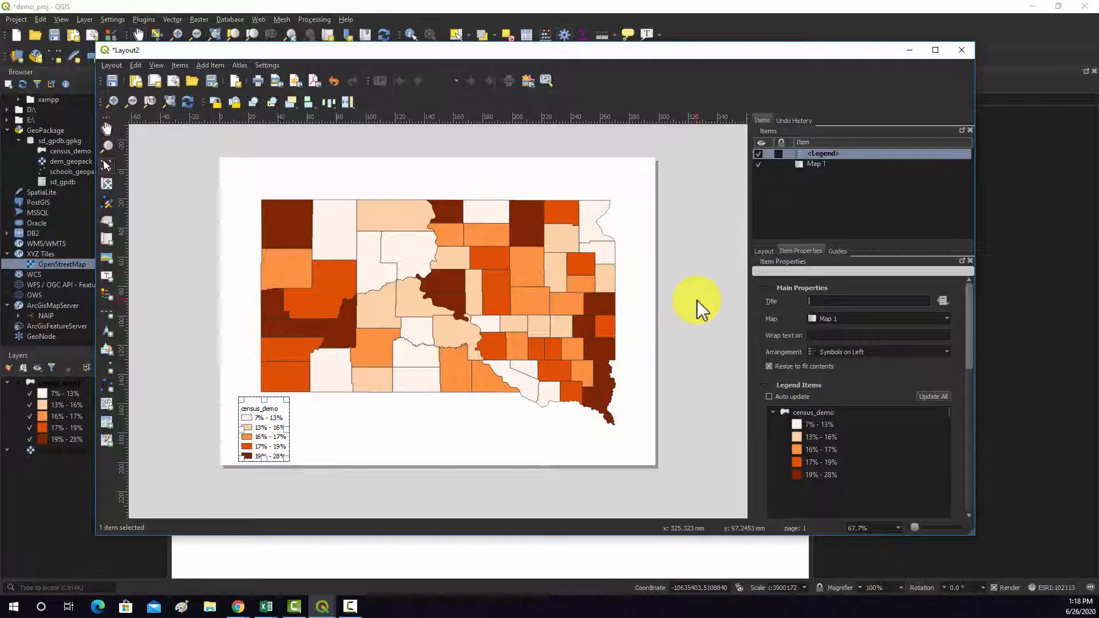
- Set the legend's arrangement to Symbols on Right and reselect the legend on the page
scroll(841, 349, down, 1)
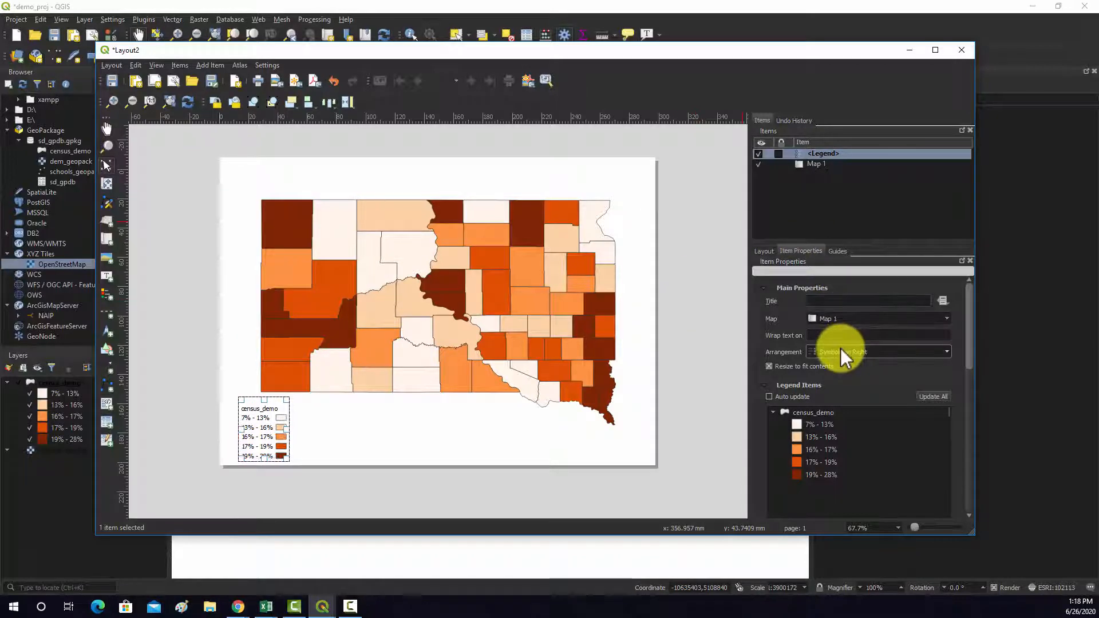
drag(278, 412, 277, 413)
click(305, 428)
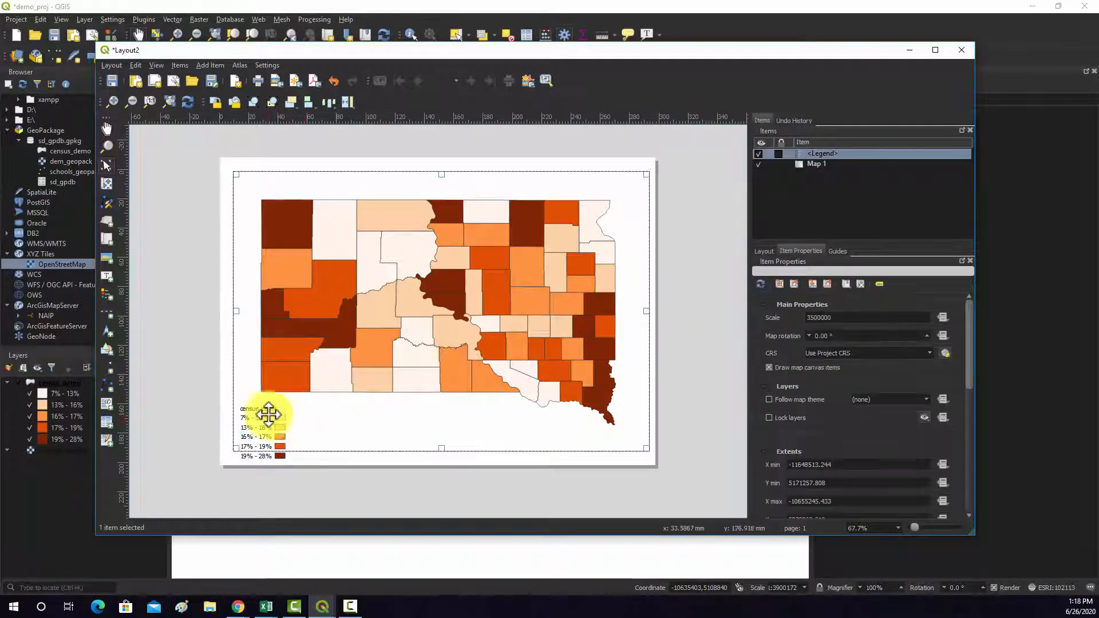
click(270, 415)
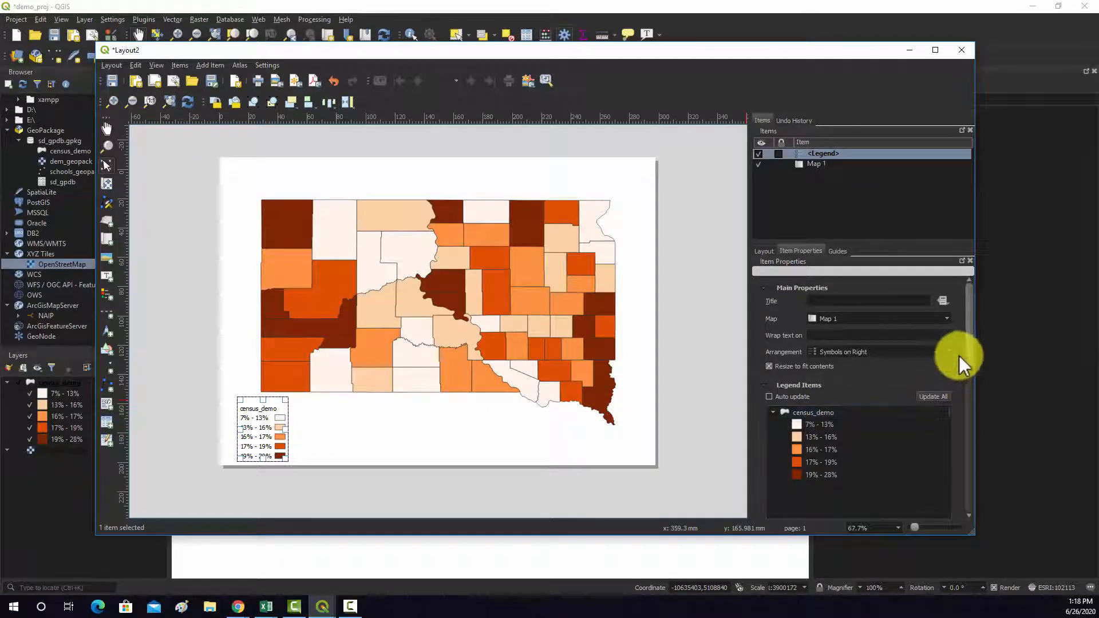
- Rename the census_demo heading in the legend items as "Percent Bachelor Degree"
scroll(971, 367, down, 1)
scroll(970, 366, down, 3)
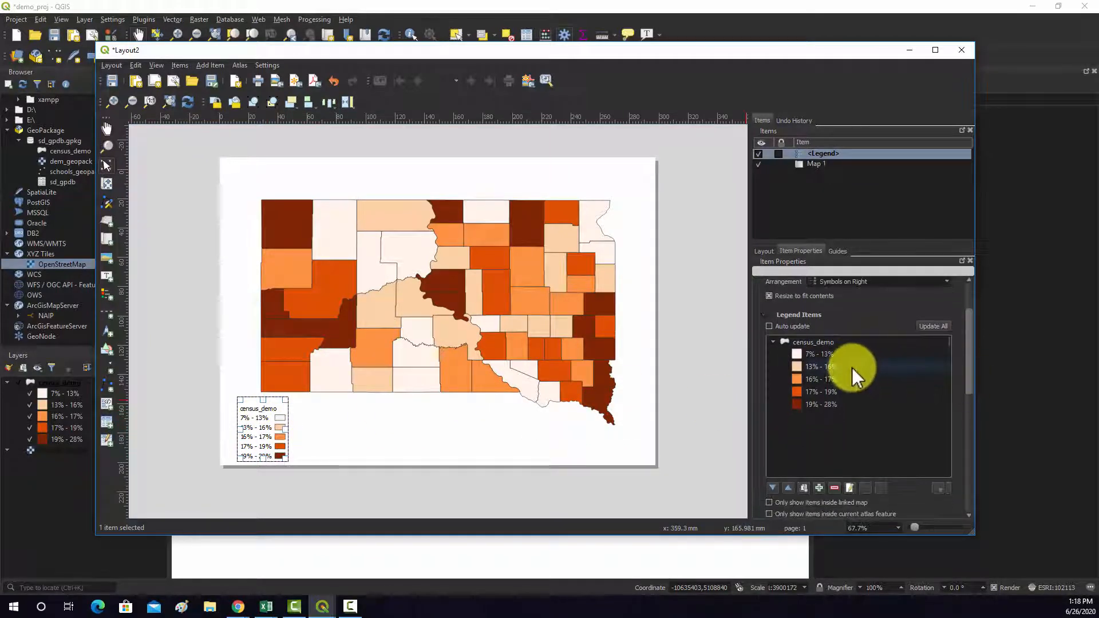
click(812, 342)
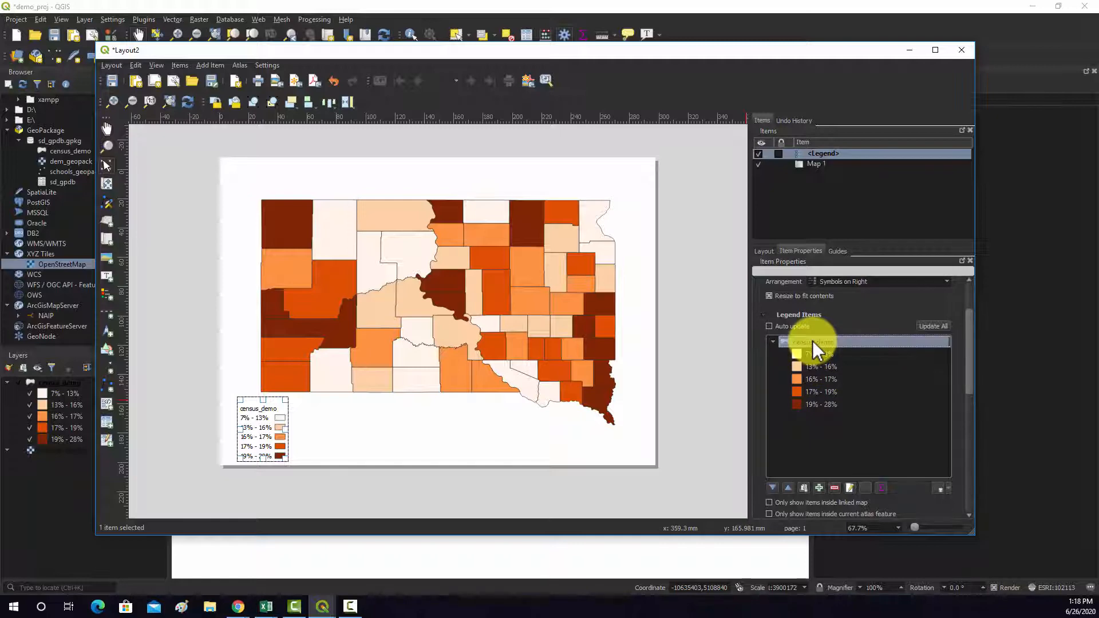
double_click(813, 341)
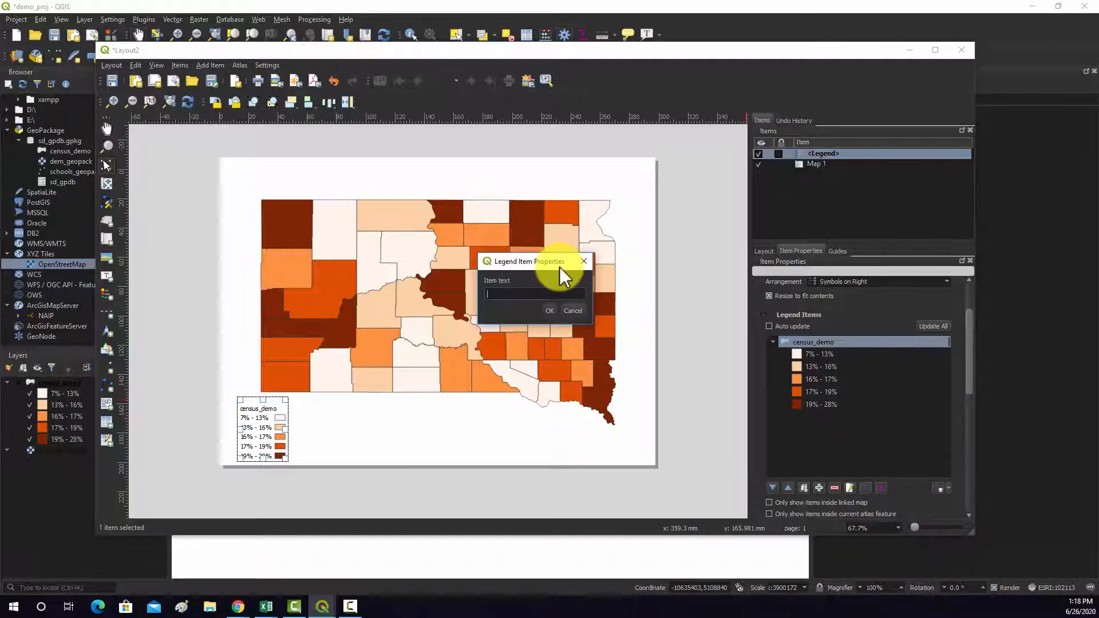
text(Cen)
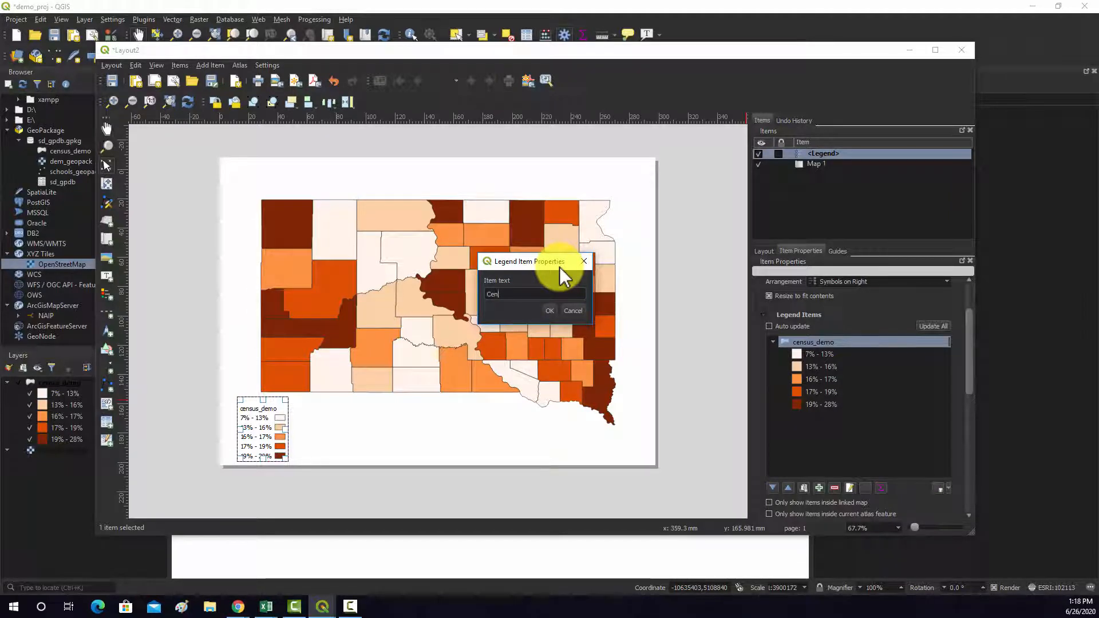
key(BackSpace)
key(BackSpace)
key(BackSpace)
text(Percent Bsc)
key(BackSpace)
key(BackSpace)
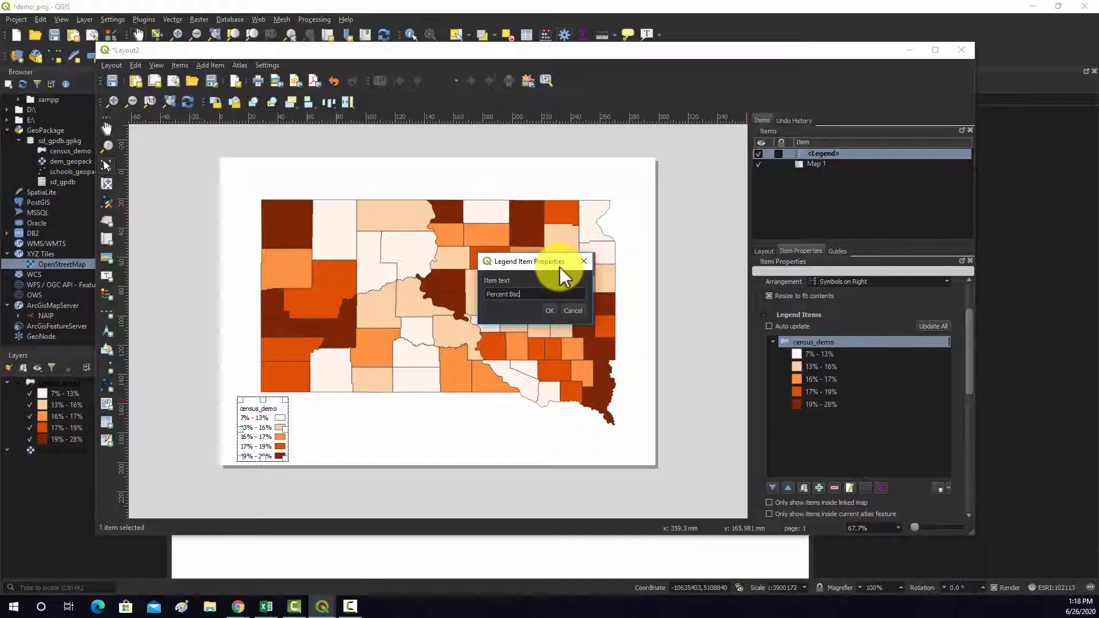
text(ac)
key(BackSpace)
click(551, 310)
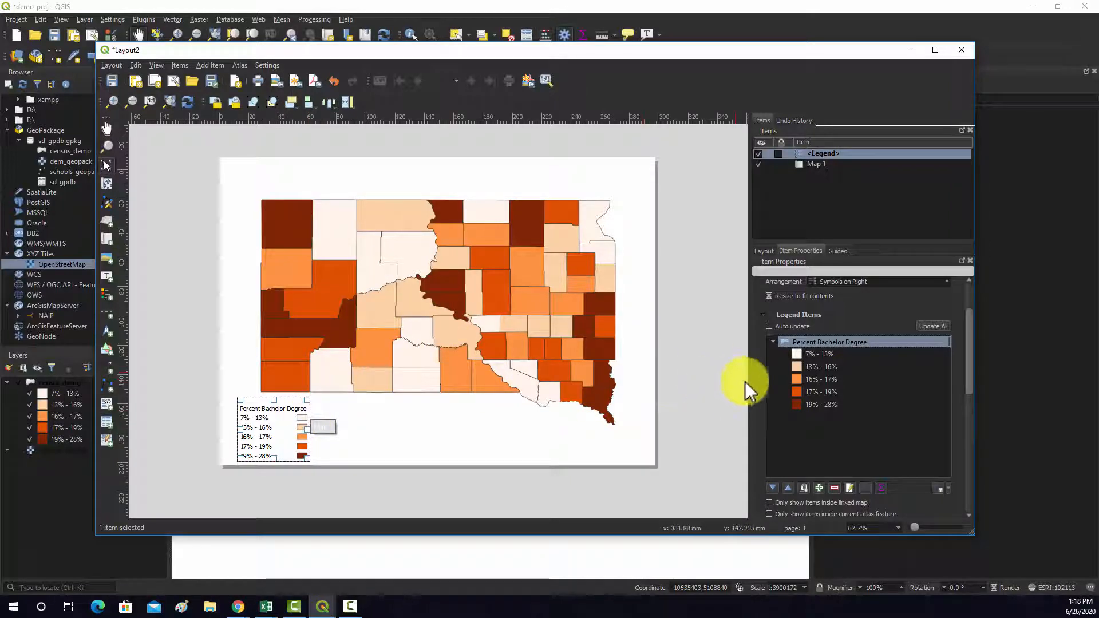
- Clear the text of the legend's layer heading so it is blank, and reselect the legend on the page
right_click(825, 340)
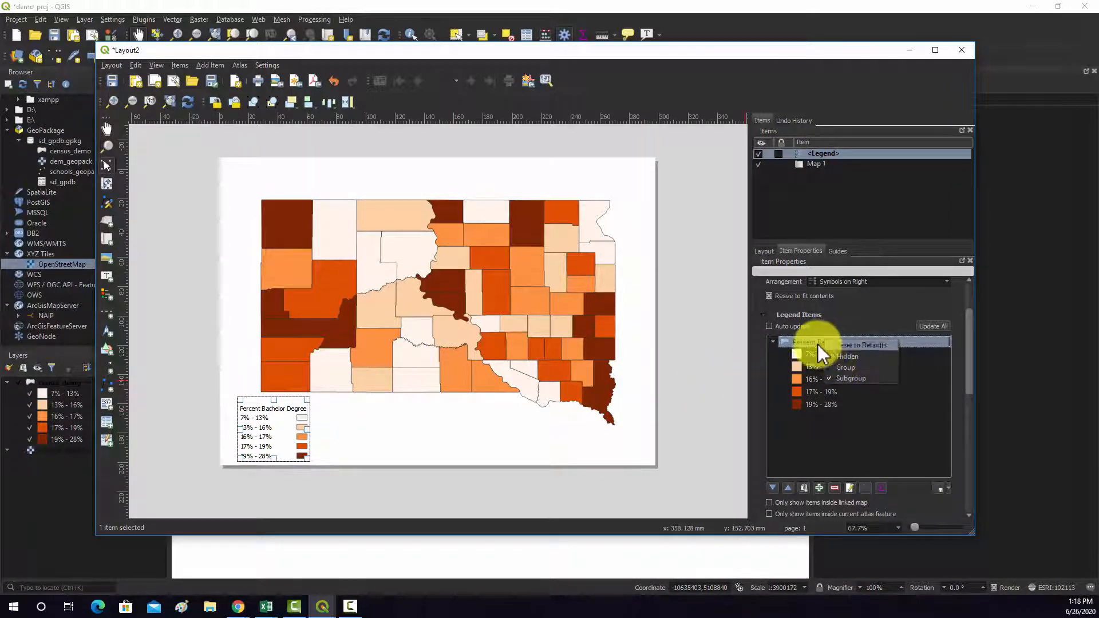
click(810, 341)
right_click(809, 341)
double_click(800, 341)
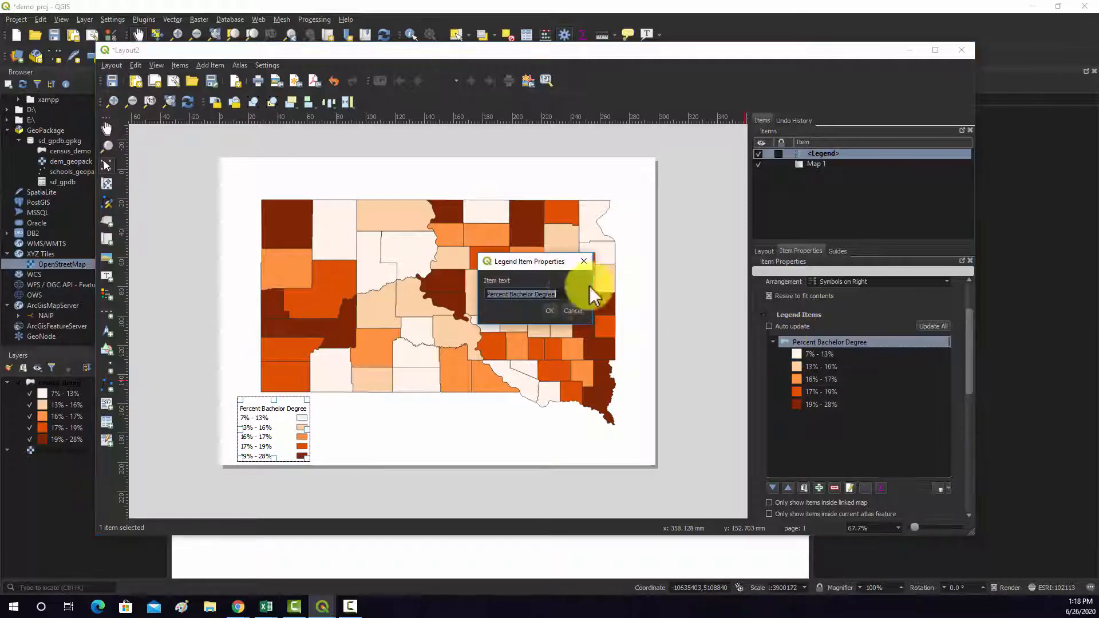
key(BackSpace)
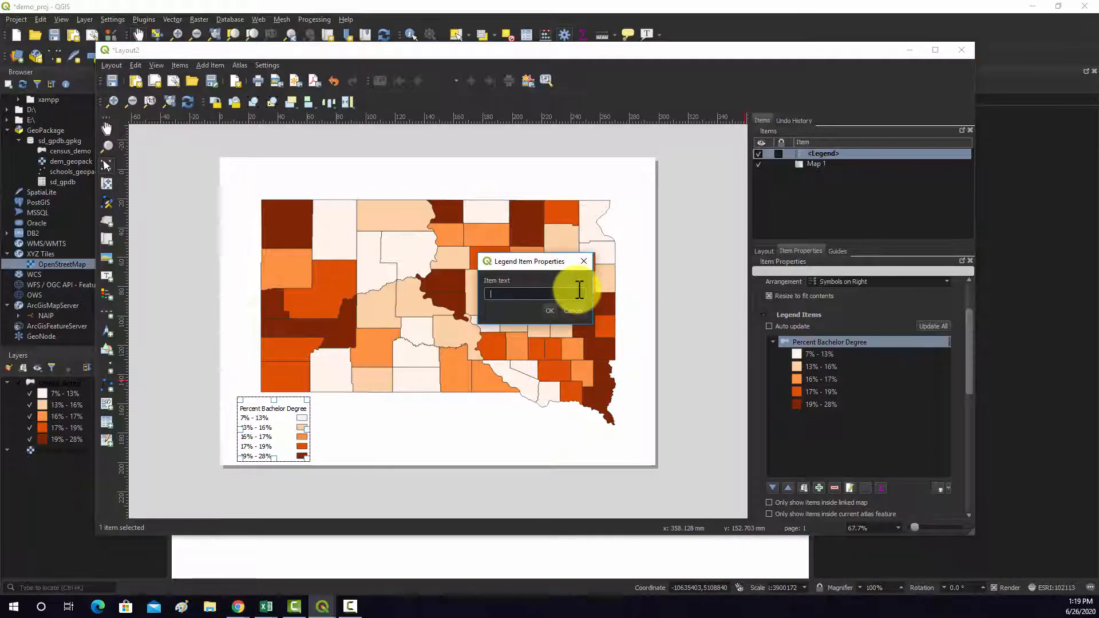
click(550, 311)
click(290, 428)
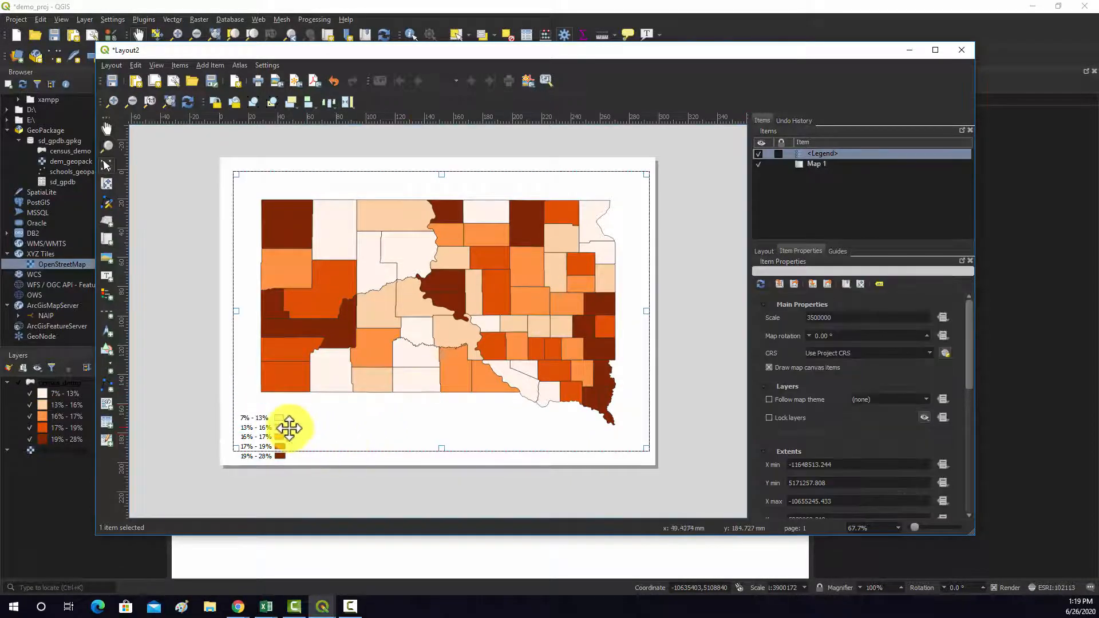
click(289, 428)
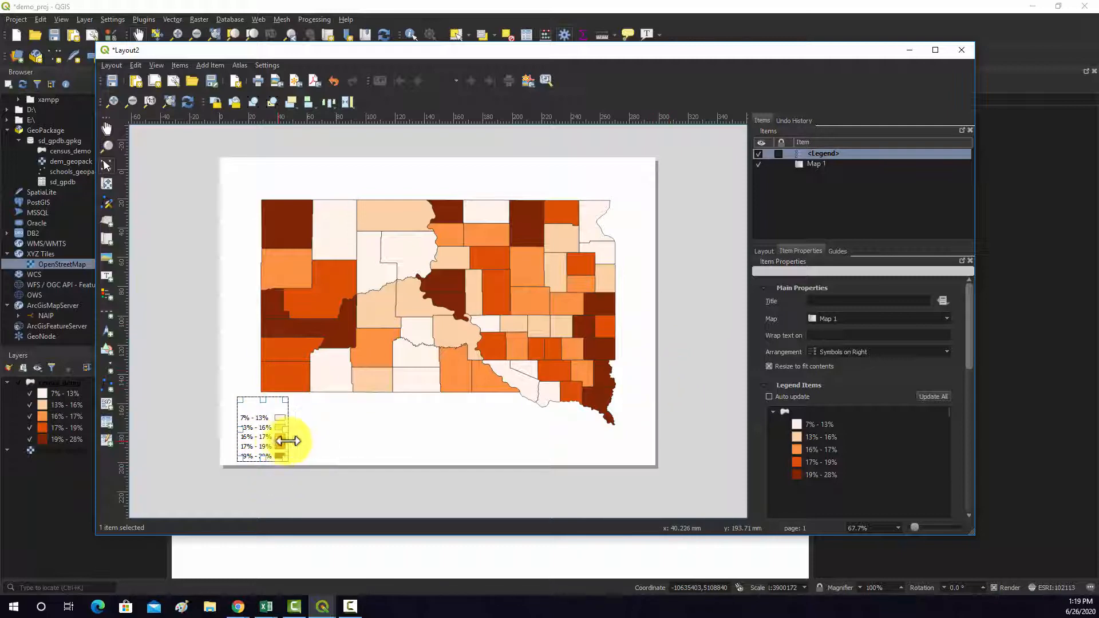
- Set the legend's symbol width to 18 mm
click(314, 449)
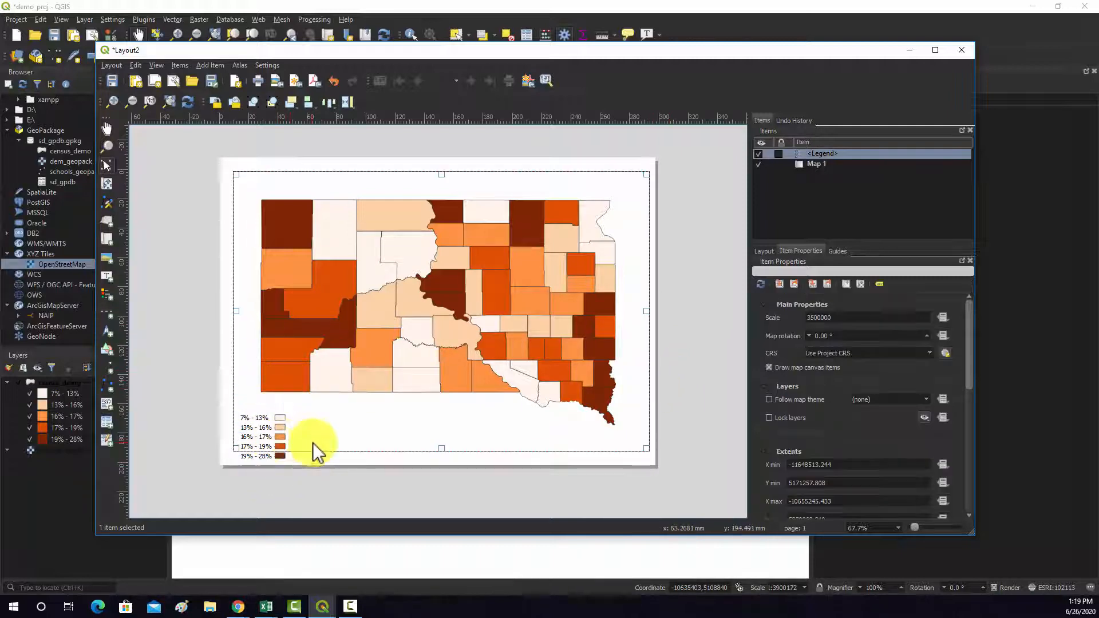
click(265, 436)
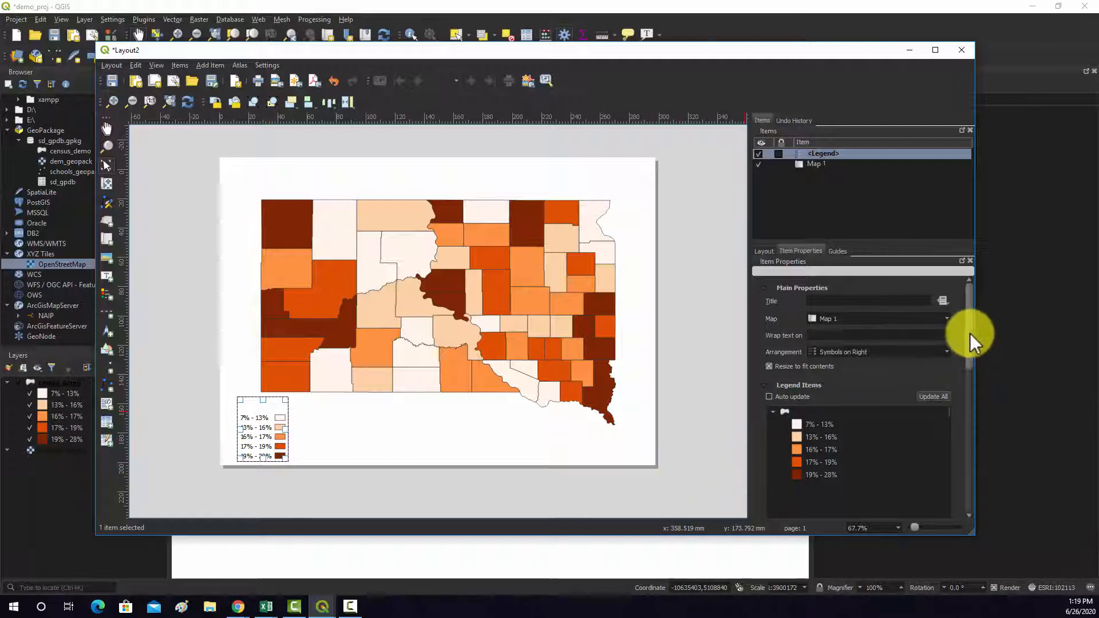
drag(970, 333, 976, 427)
click(848, 343)
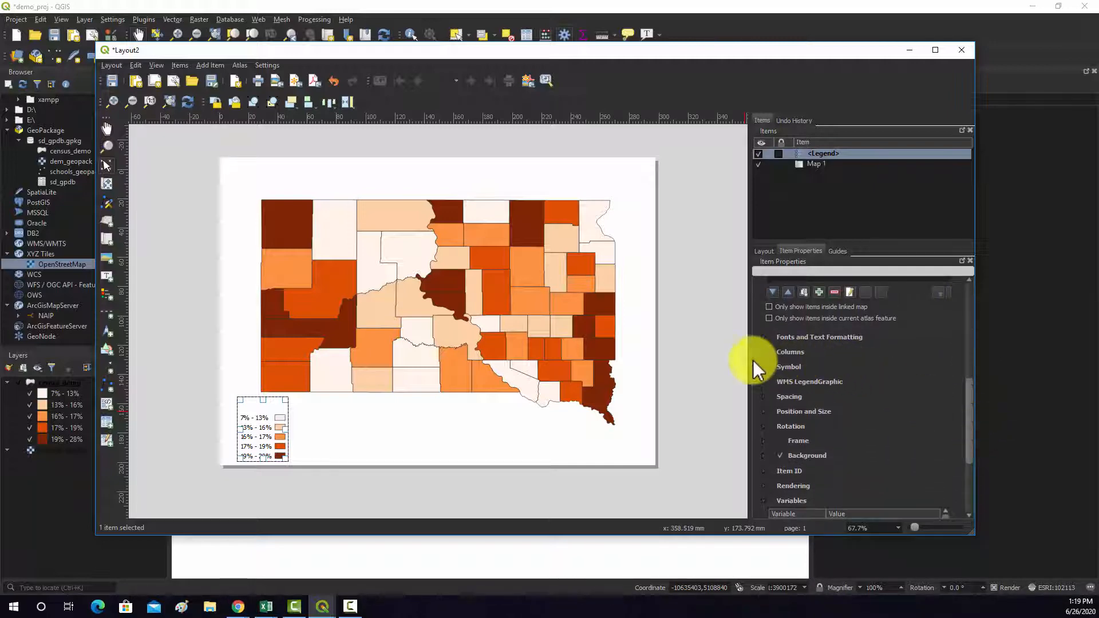
click(763, 366)
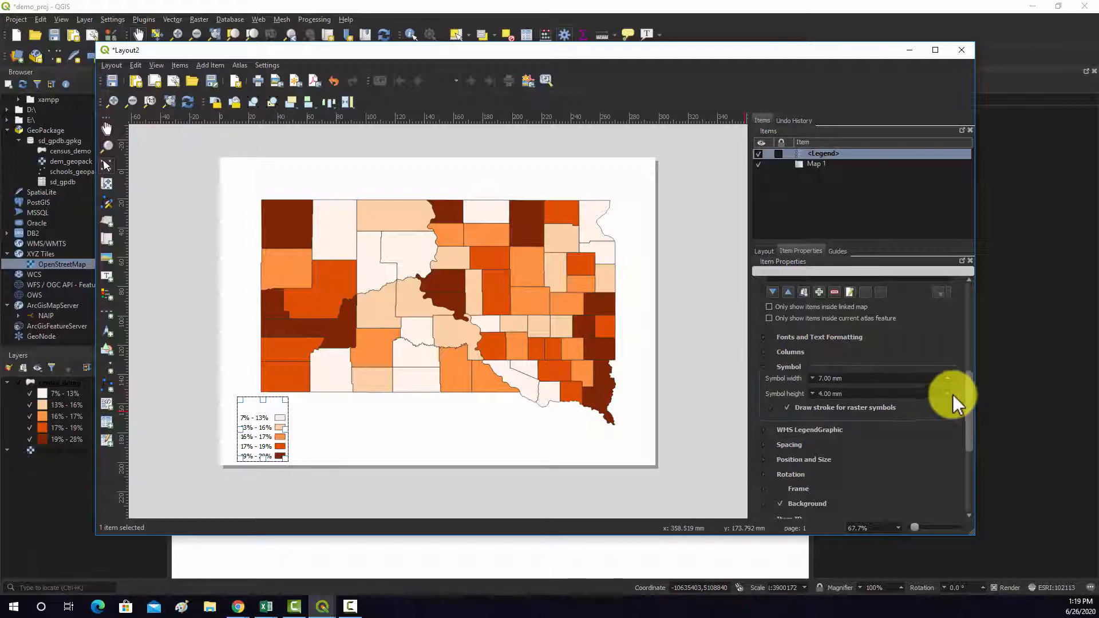
click(947, 379)
click(946, 379)
click(947, 379)
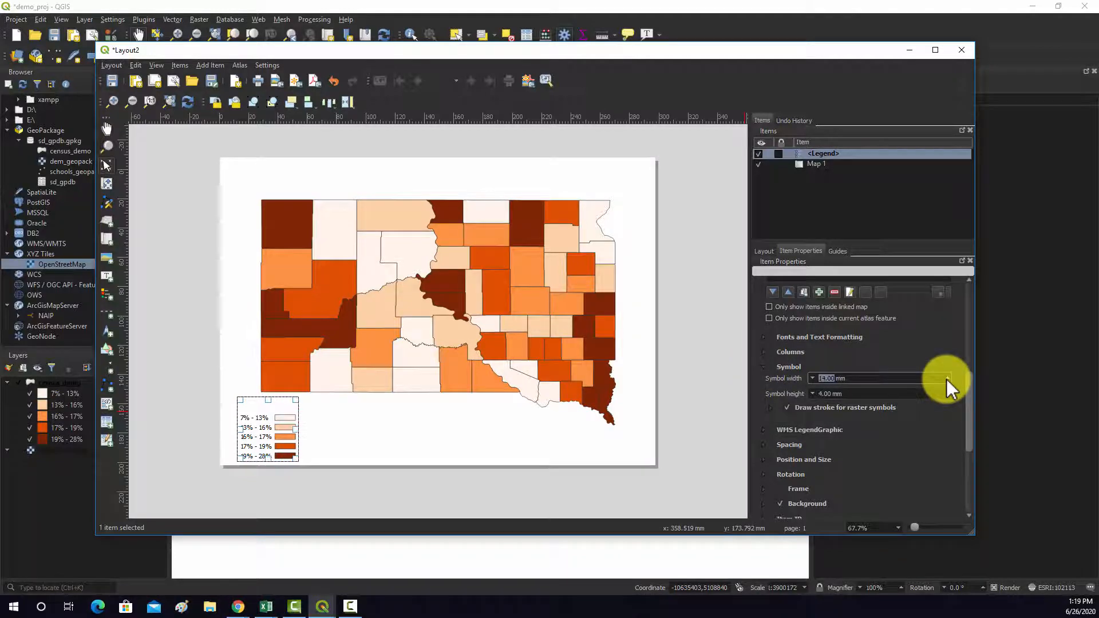
click(946, 379)
click(946, 379)
click(947, 379)
click(947, 379)
- Set the legend's symbol height to 8 mm and move the legend up so it lies within the page
click(949, 394)
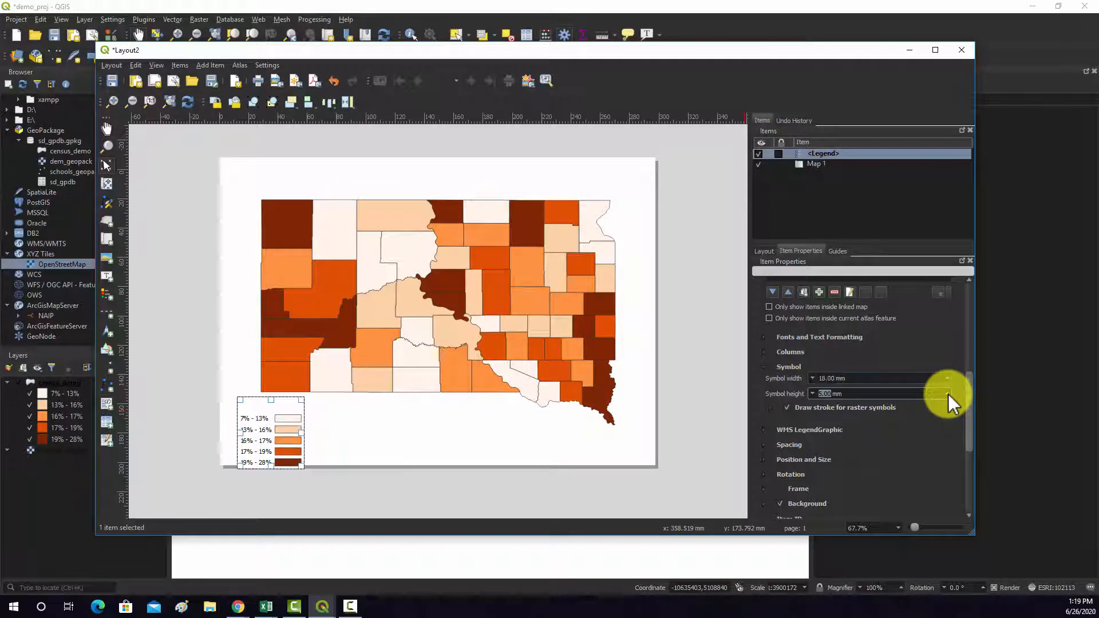
click(949, 394)
click(949, 394)
click(948, 394)
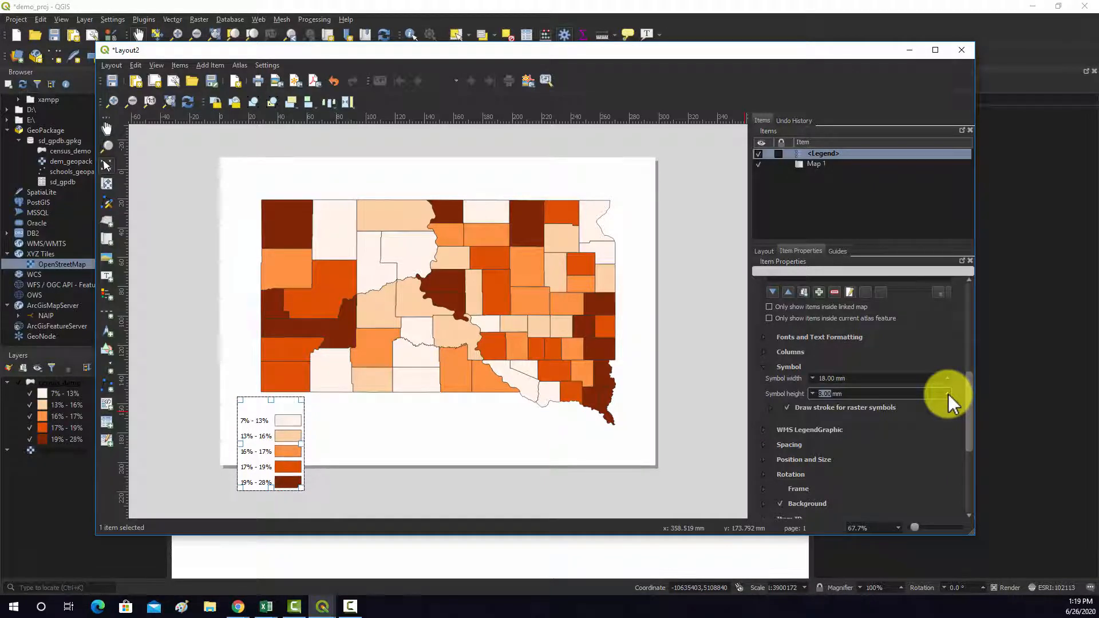
drag(260, 429, 283, 403)
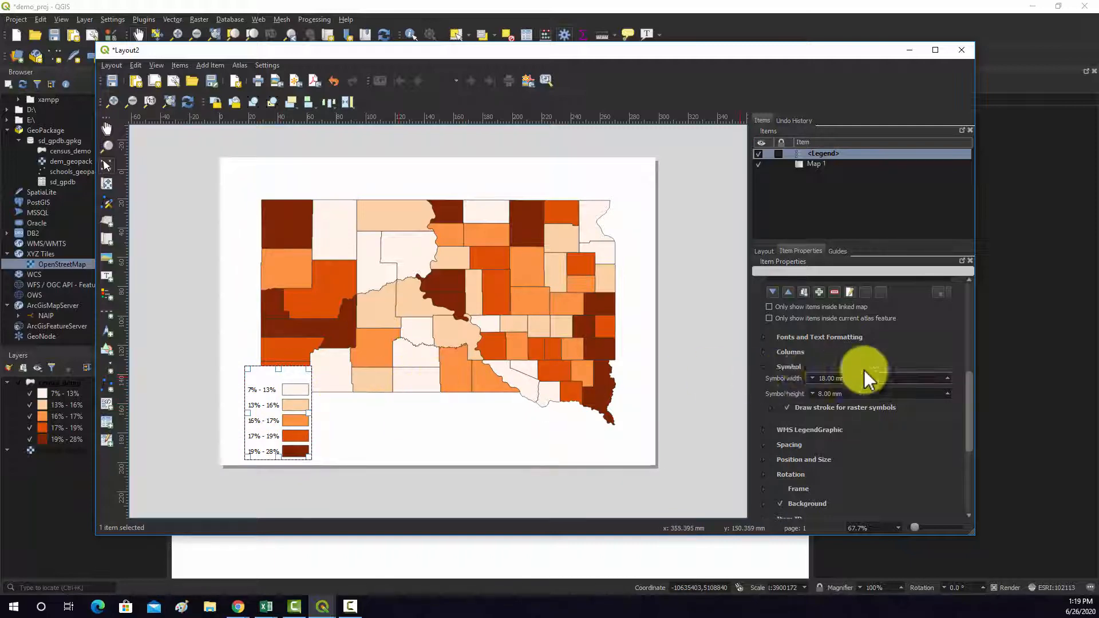
- Set the legend's item label font to Tahoma at size 18
click(764, 338)
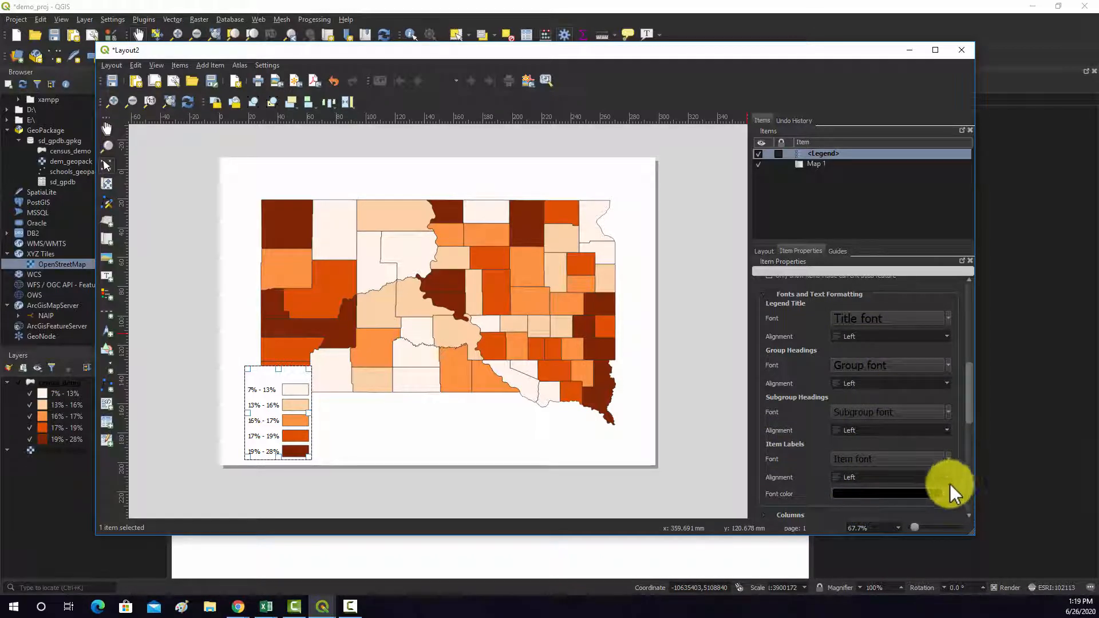
click(871, 460)
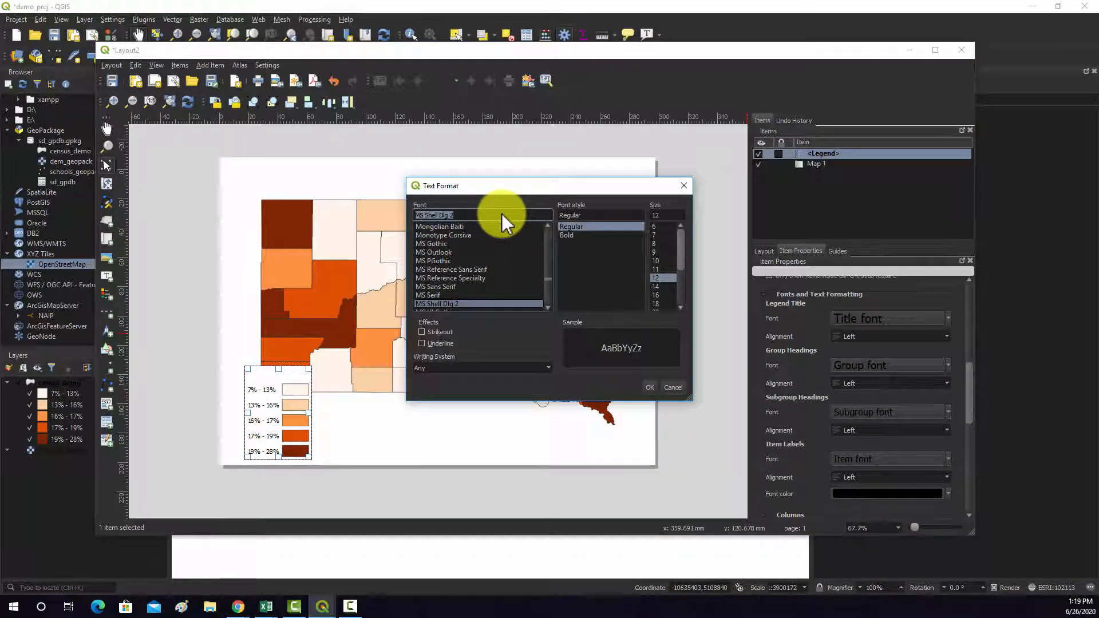
text(t)
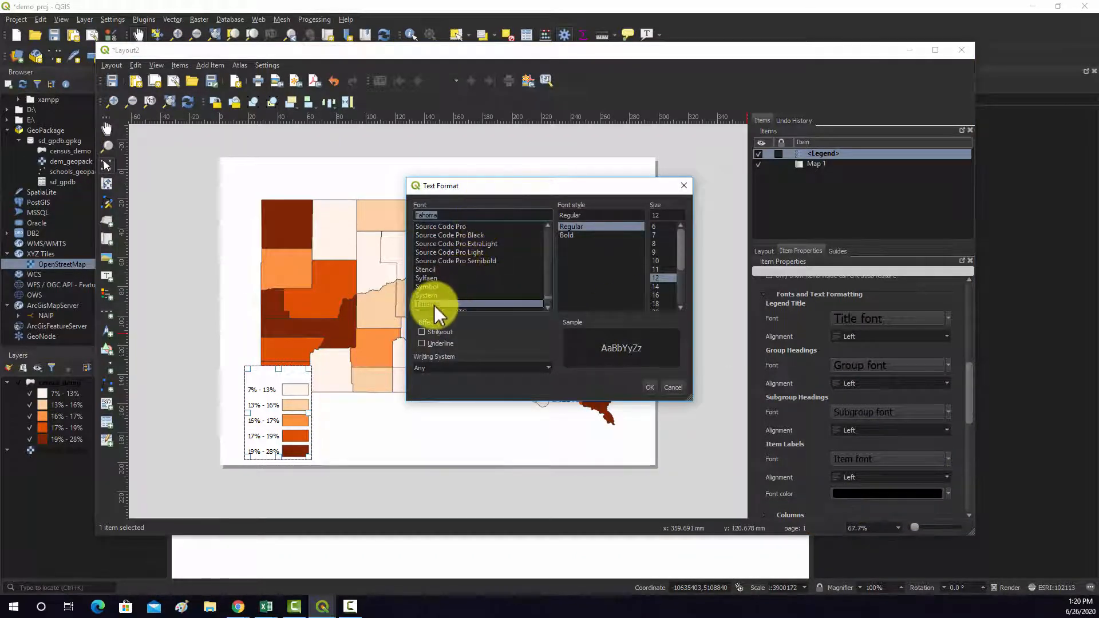
click(680, 307)
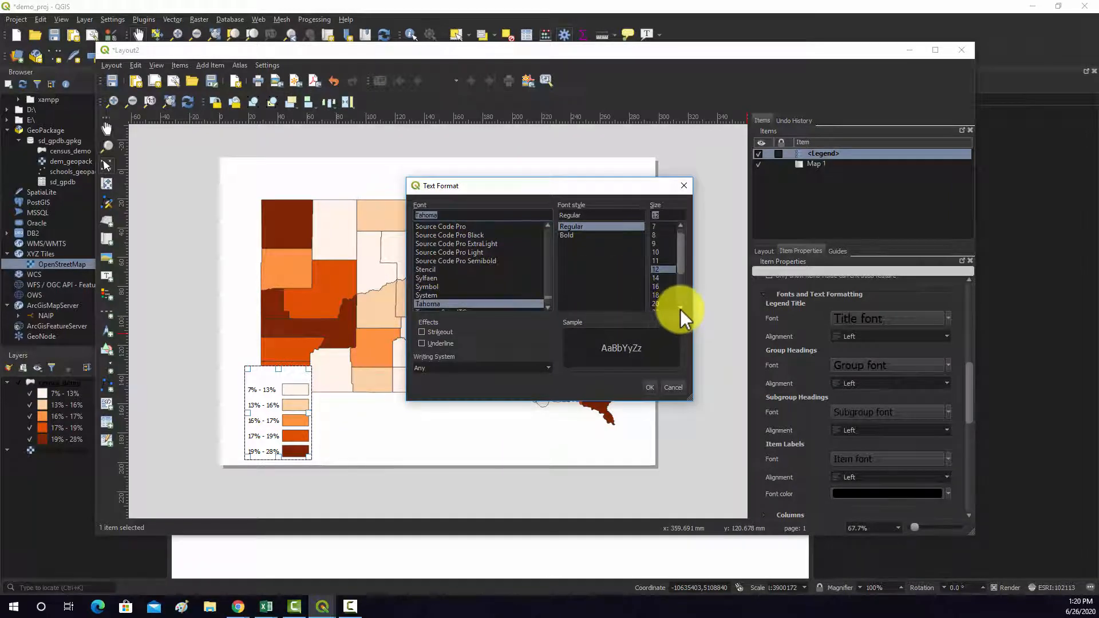
double_click(680, 309)
click(659, 275)
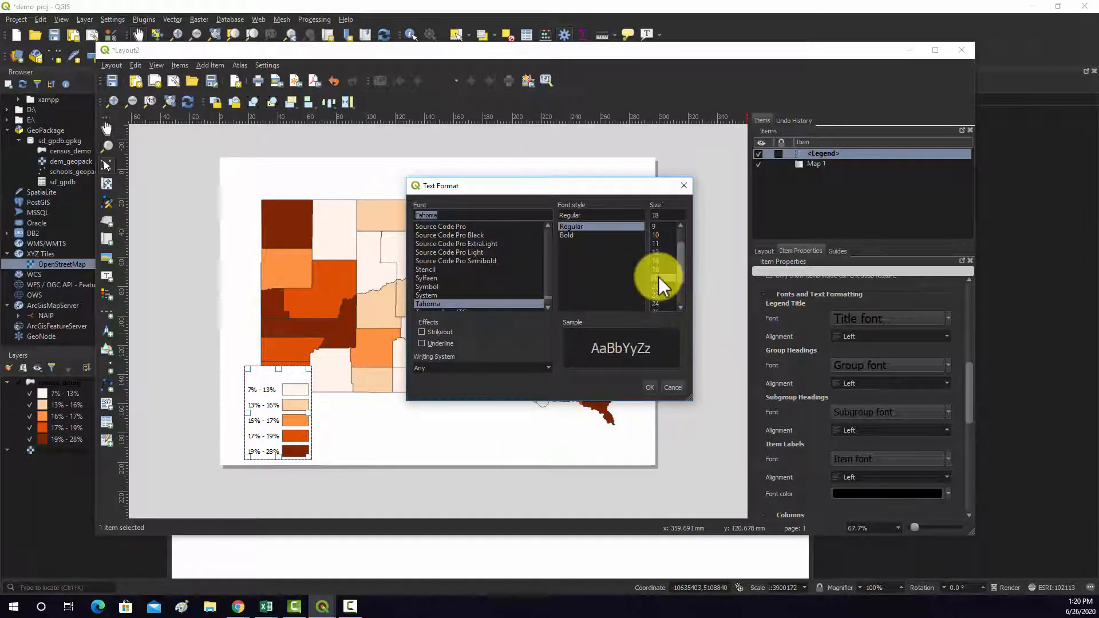
click(650, 388)
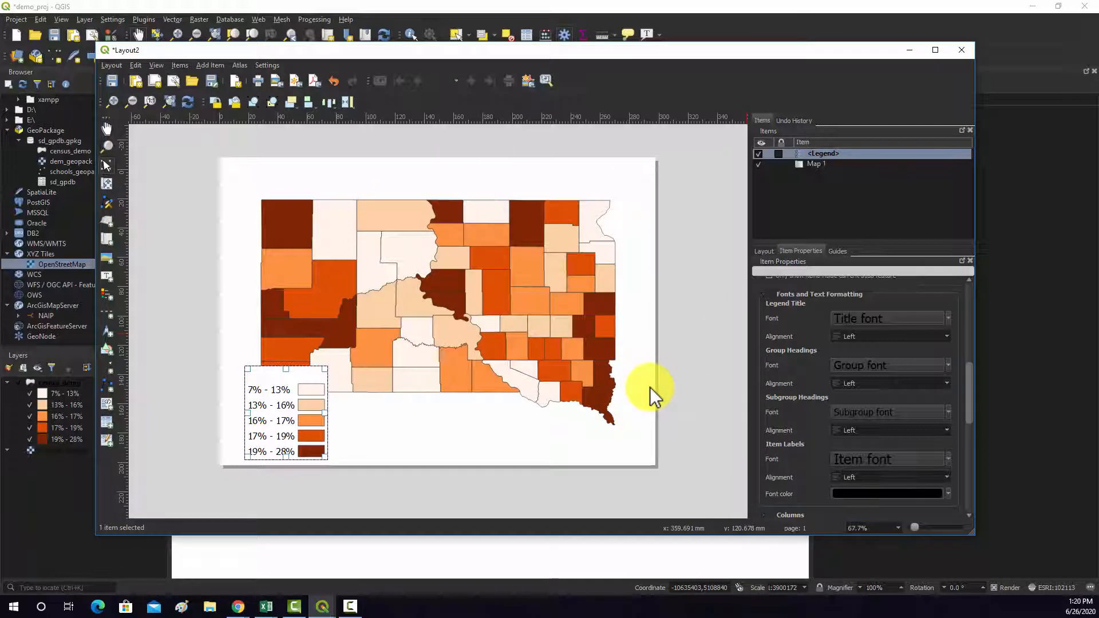
- Move the map item up on the page so the state's lower edge sits above the legend
click(653, 408)
click(256, 413)
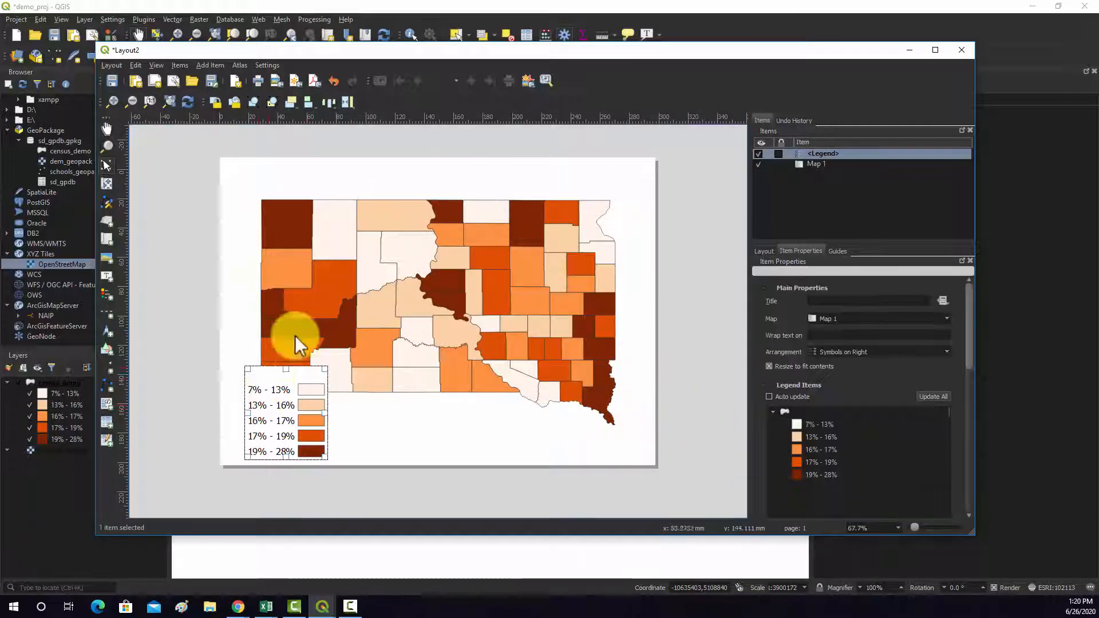
drag(363, 324, 383, 301)
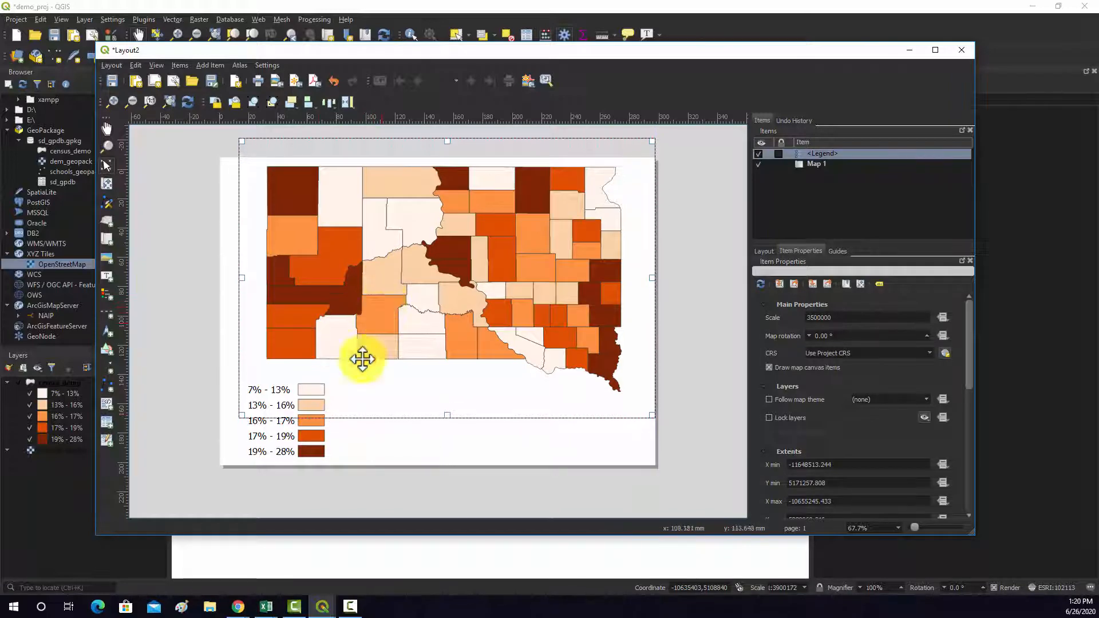
- Turn off the legend's background so the map shows through behind it
click(307, 417)
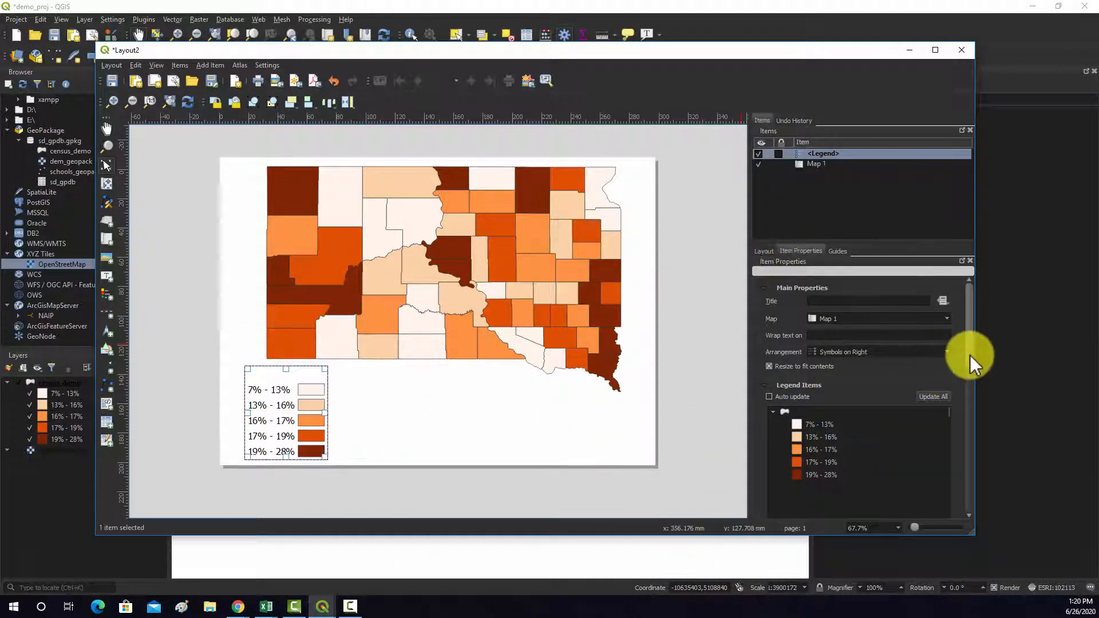
drag(970, 355, 967, 470)
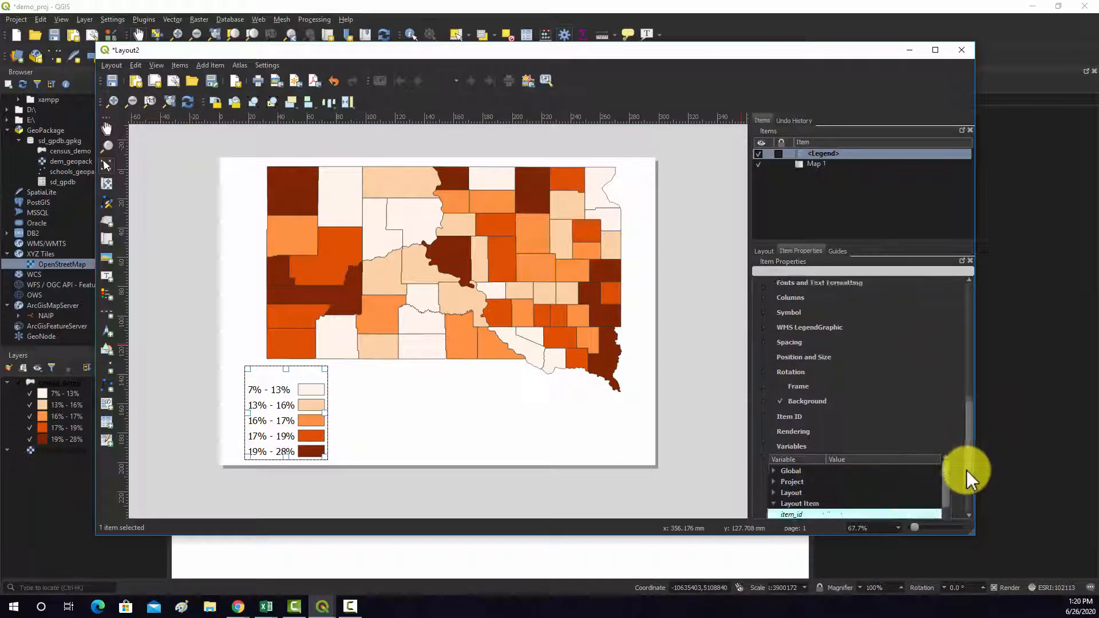
click(766, 392)
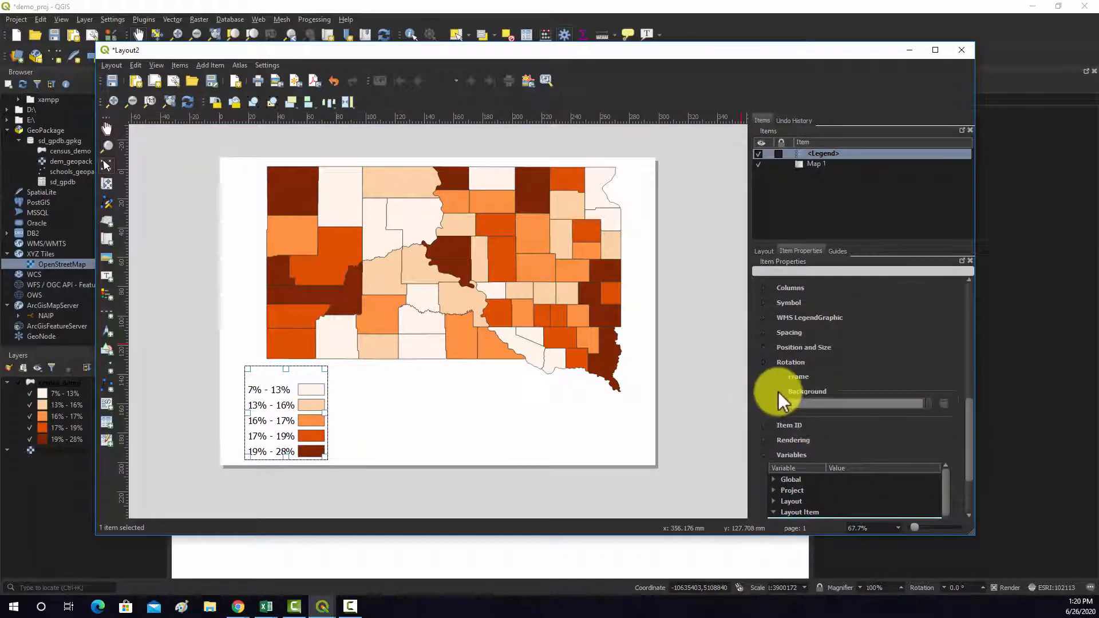
click(782, 391)
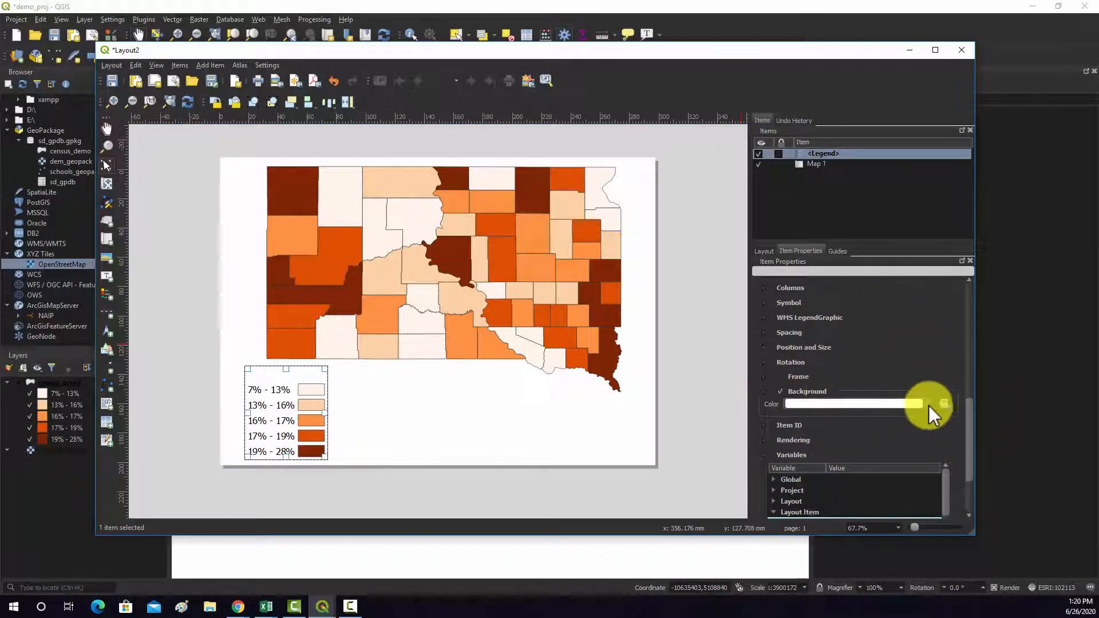
click(781, 392)
- Nudge the legend toward the page's left edge and move the map down slightly, leaving no item selected
click(325, 401)
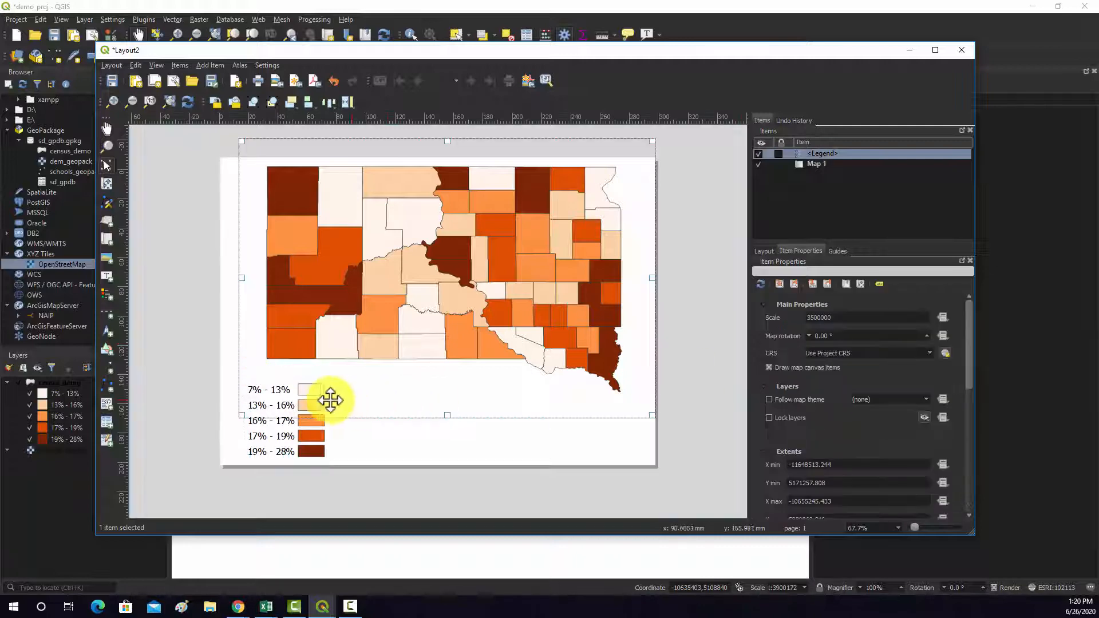
drag(279, 424, 272, 424)
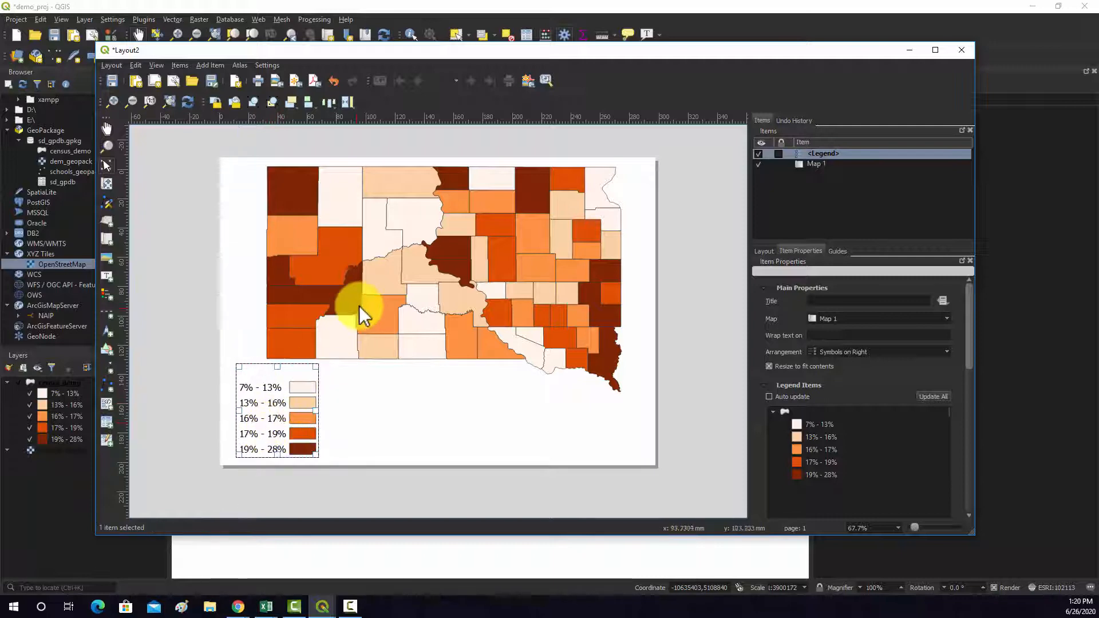
mouse_move(361, 294)
mouse_down()
mouse_move(356, 313)
mouse_move(368, 306)
mouse_up()
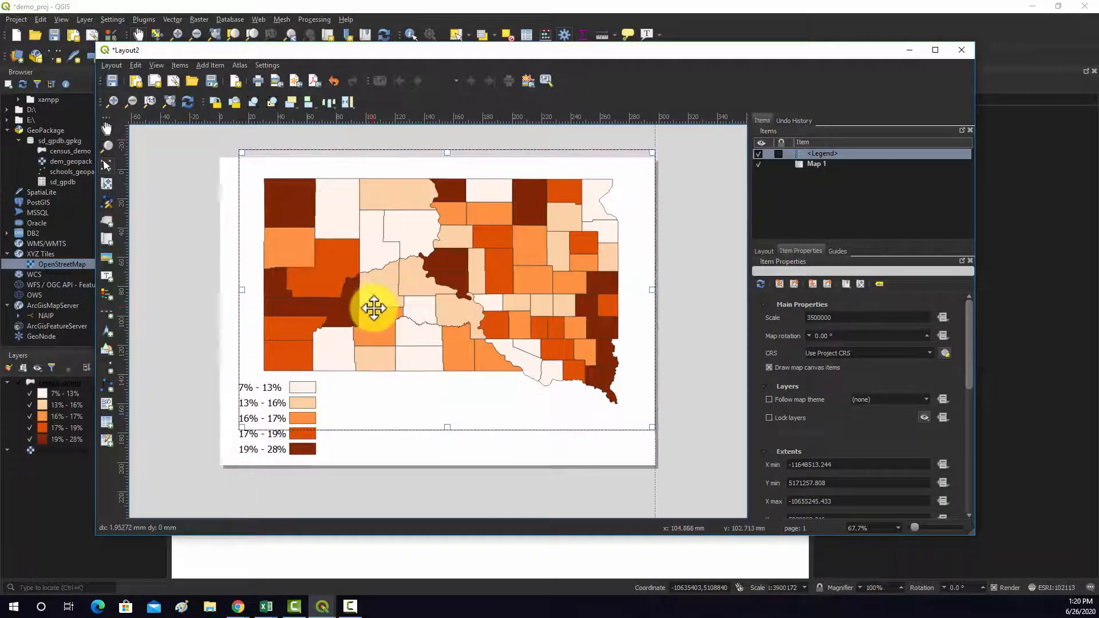
click(268, 400)
click(456, 485)
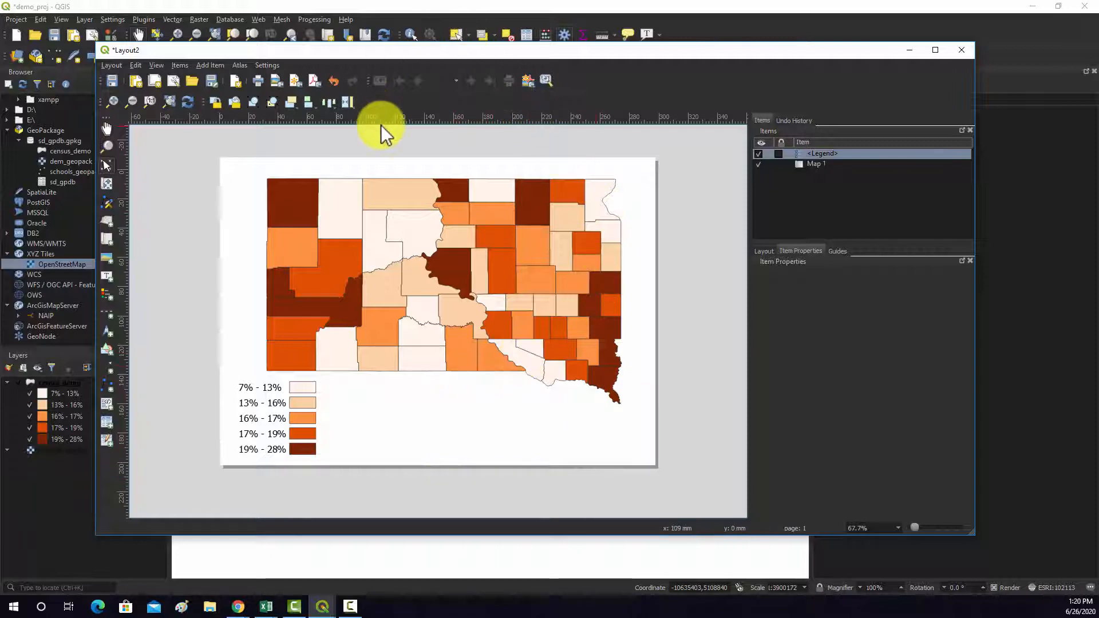
- Add a scale bar below the map, beside the legend, and select it in the items list
click(200, 64)
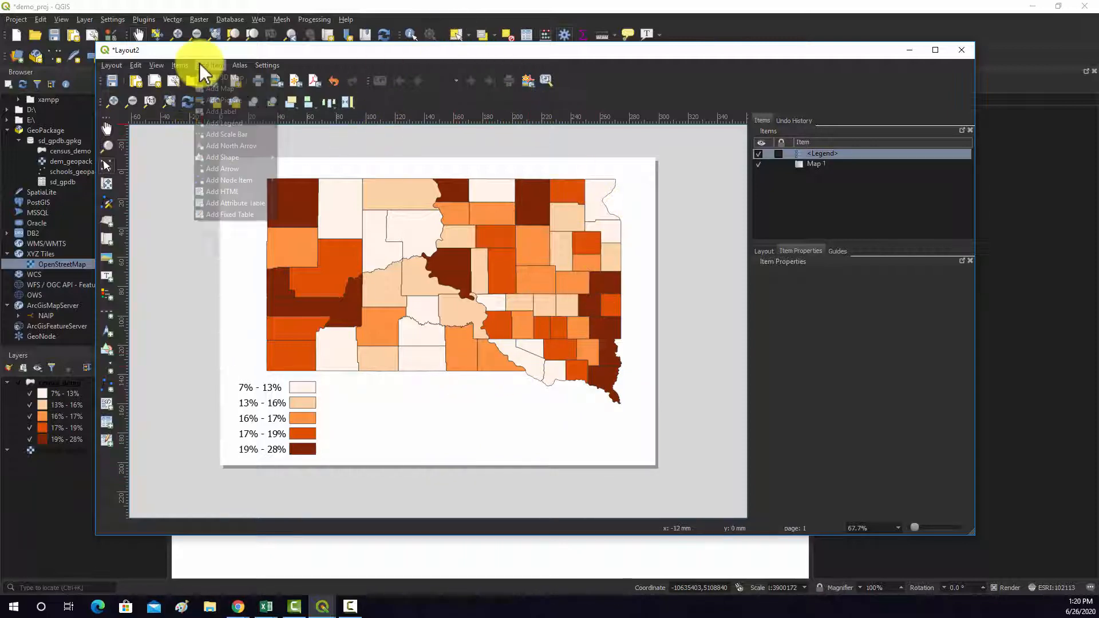
click(230, 135)
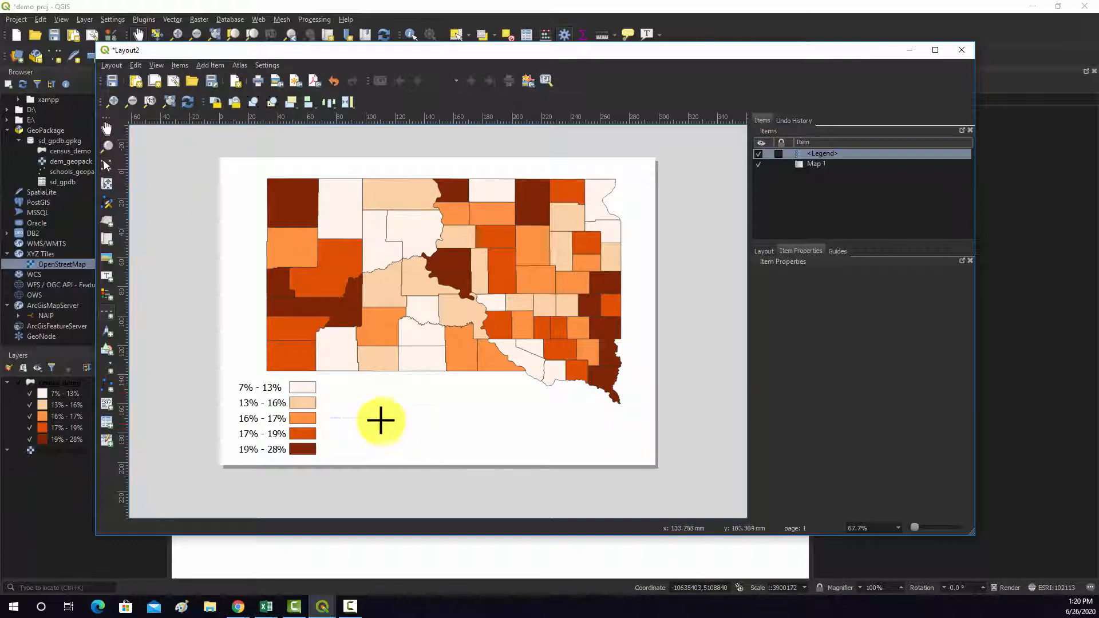
drag(357, 390, 511, 412)
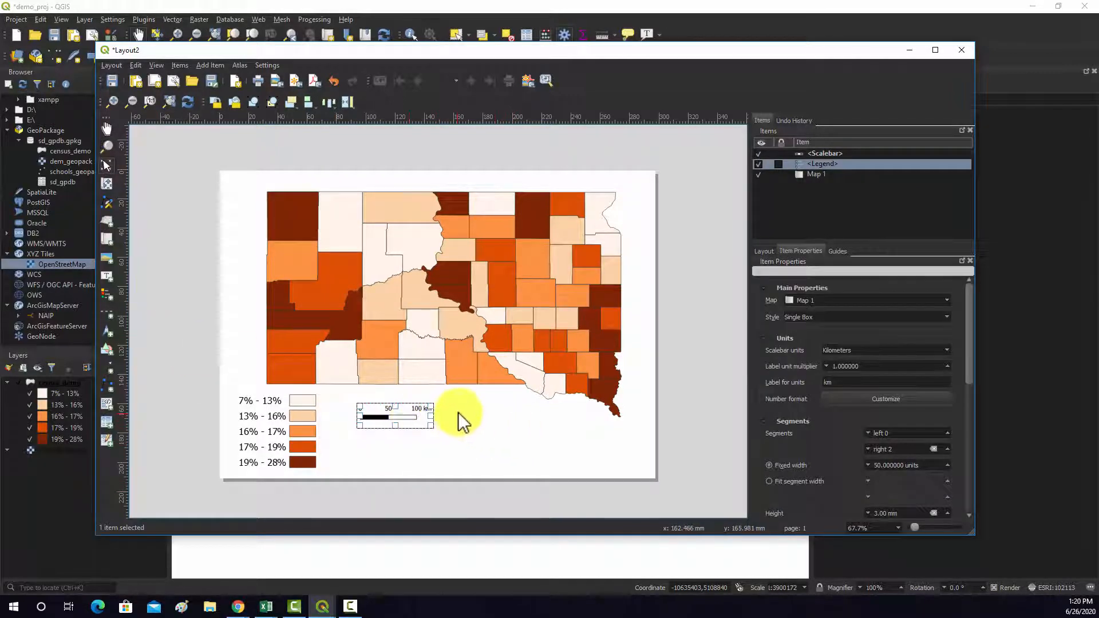
click(829, 153)
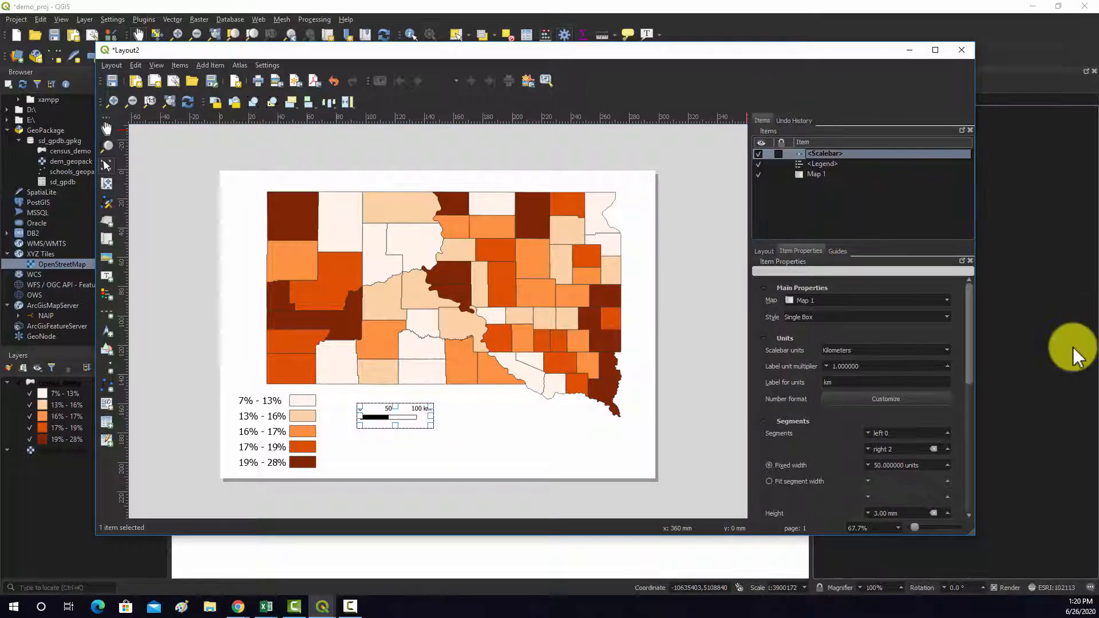
- Try the Line Ticks Middle, Line Ticks Up and Double Box styles on the scale bar and return it to Single Box
click(893, 401)
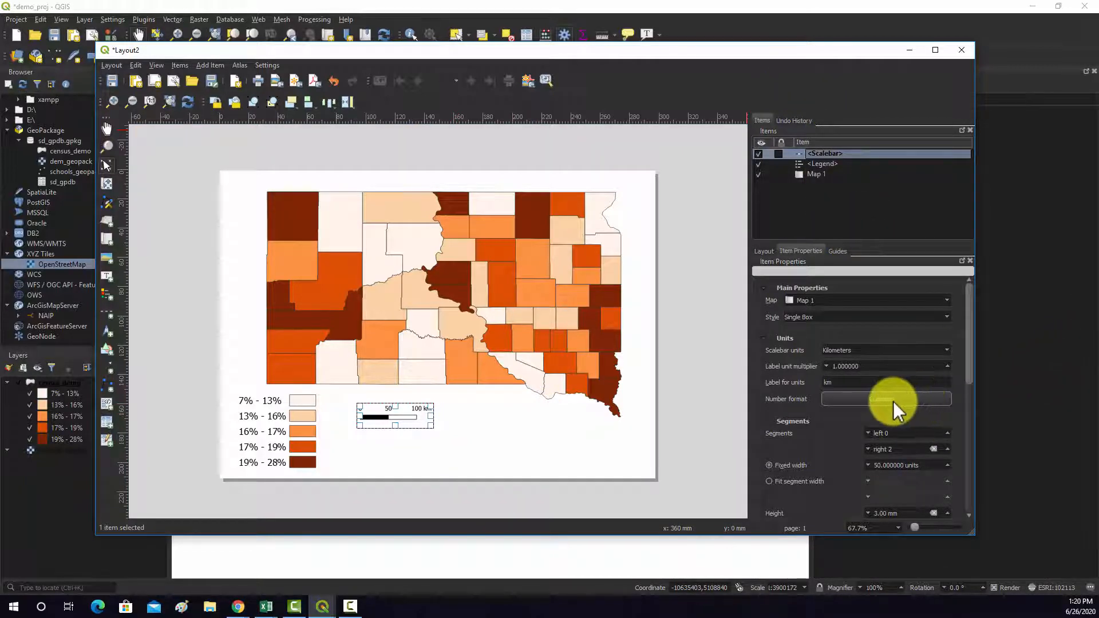
click(898, 319)
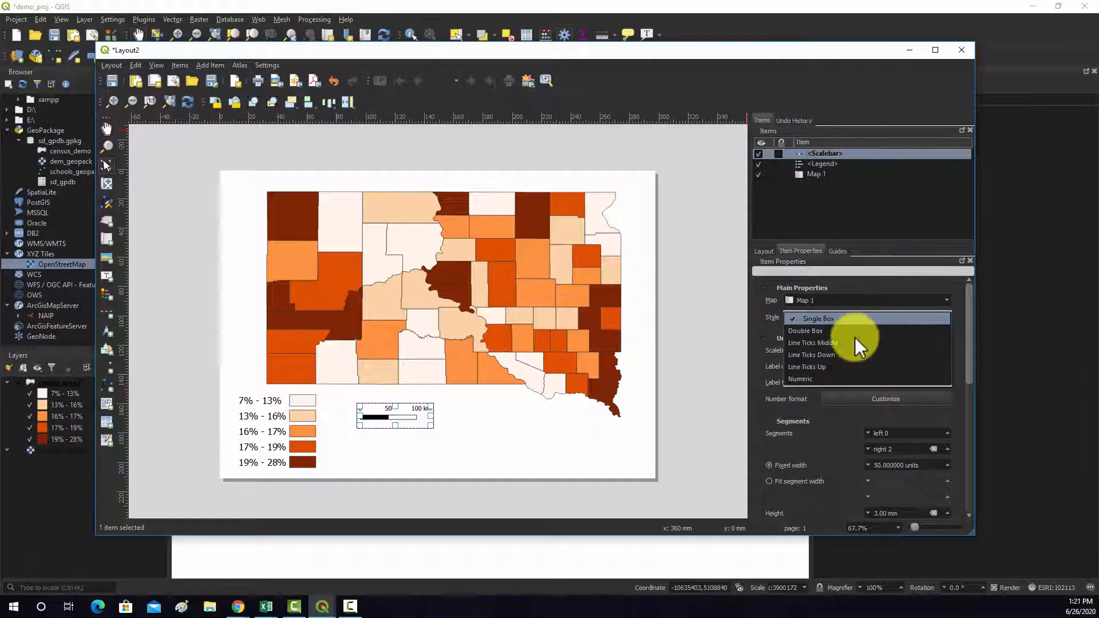
click(845, 338)
click(851, 317)
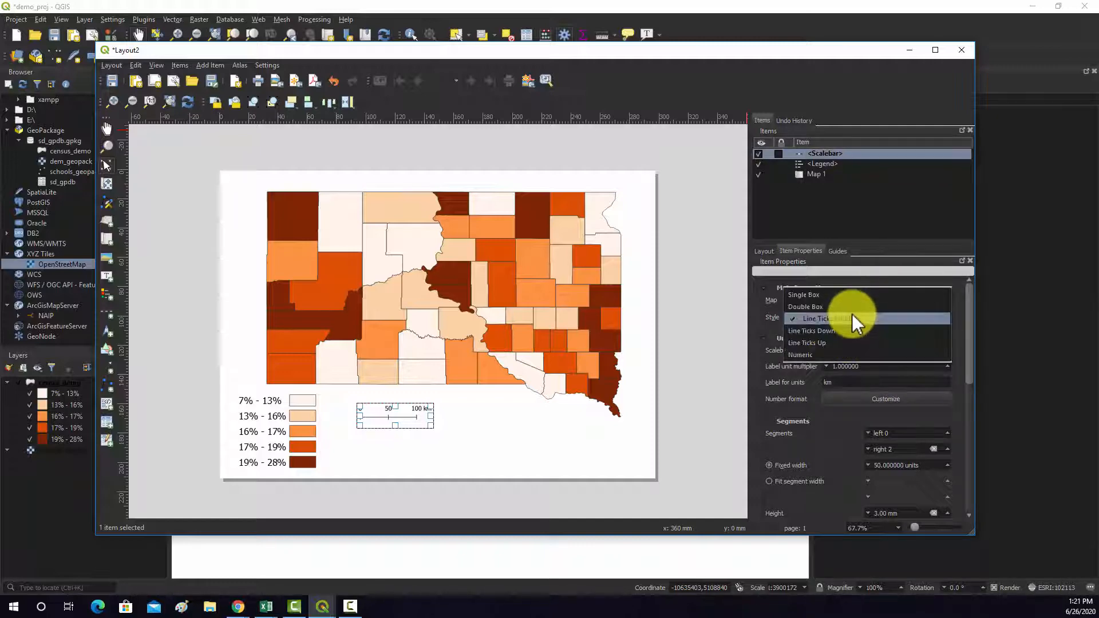
click(827, 342)
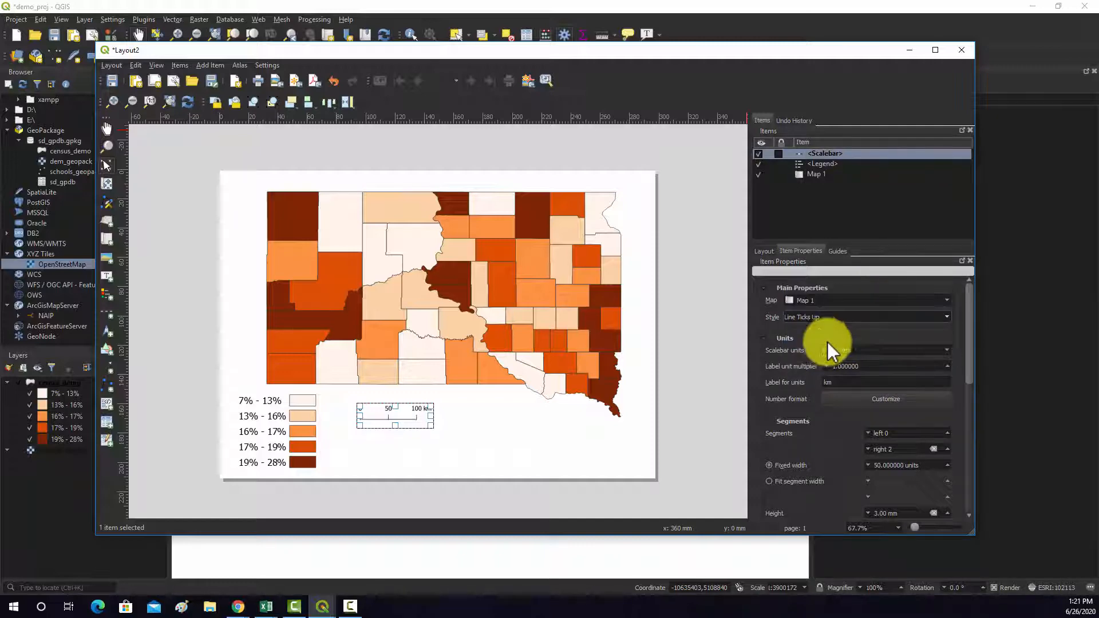
click(846, 314)
click(815, 283)
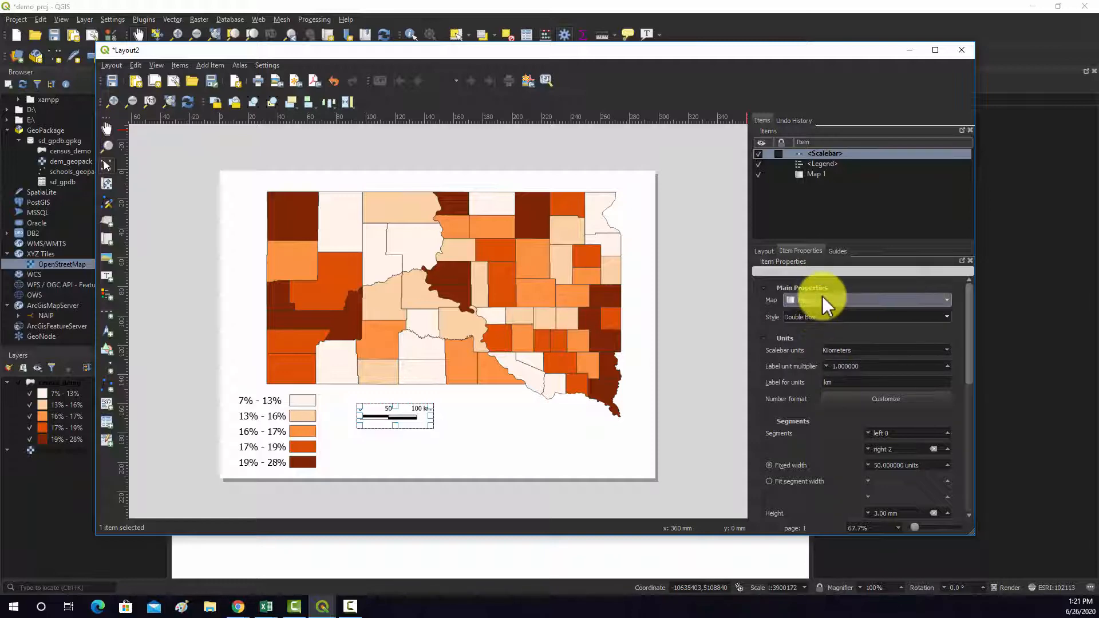
click(817, 317)
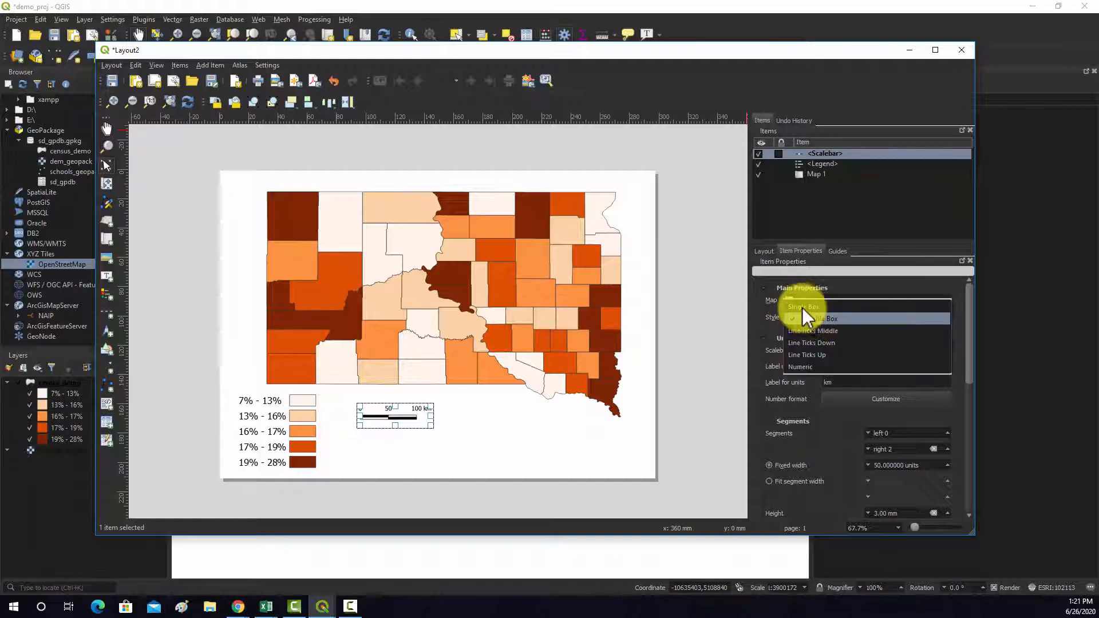
click(802, 308)
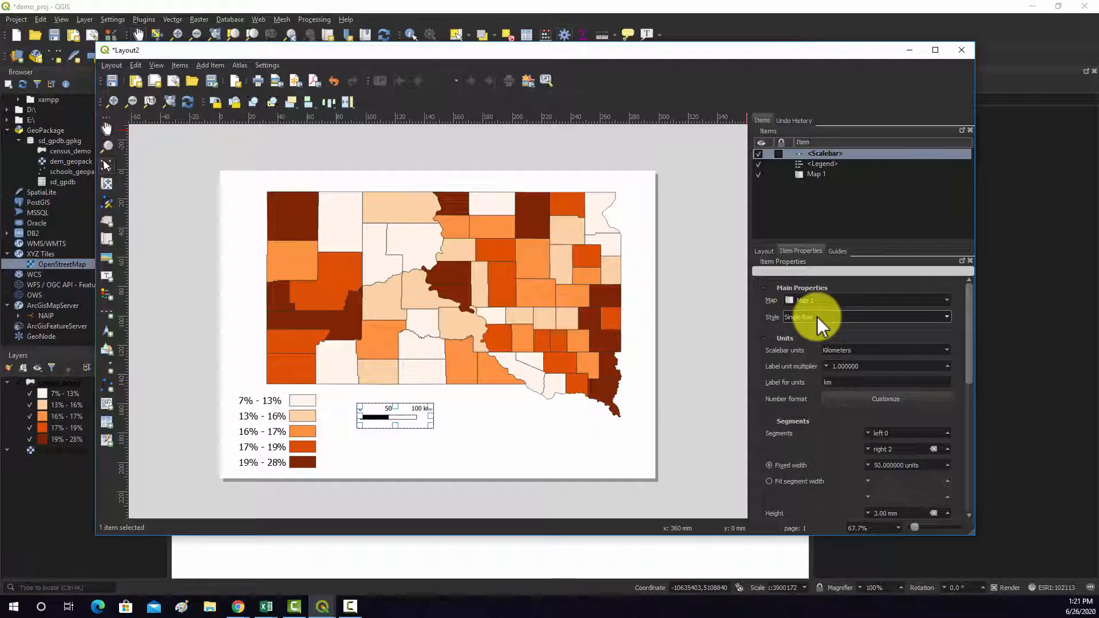
click(817, 318)
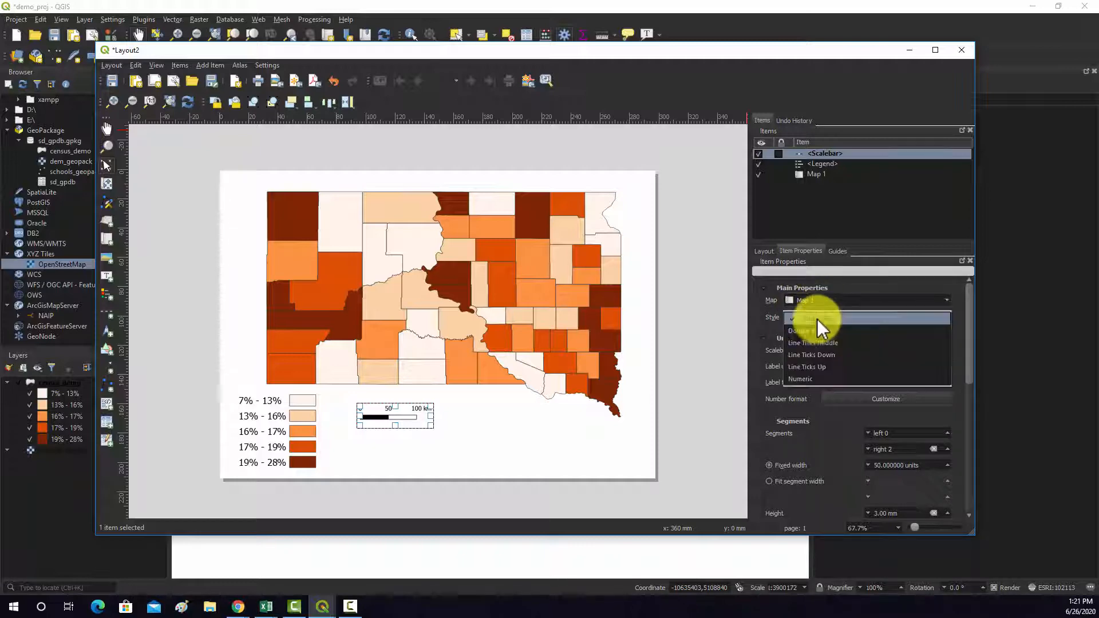
click(817, 321)
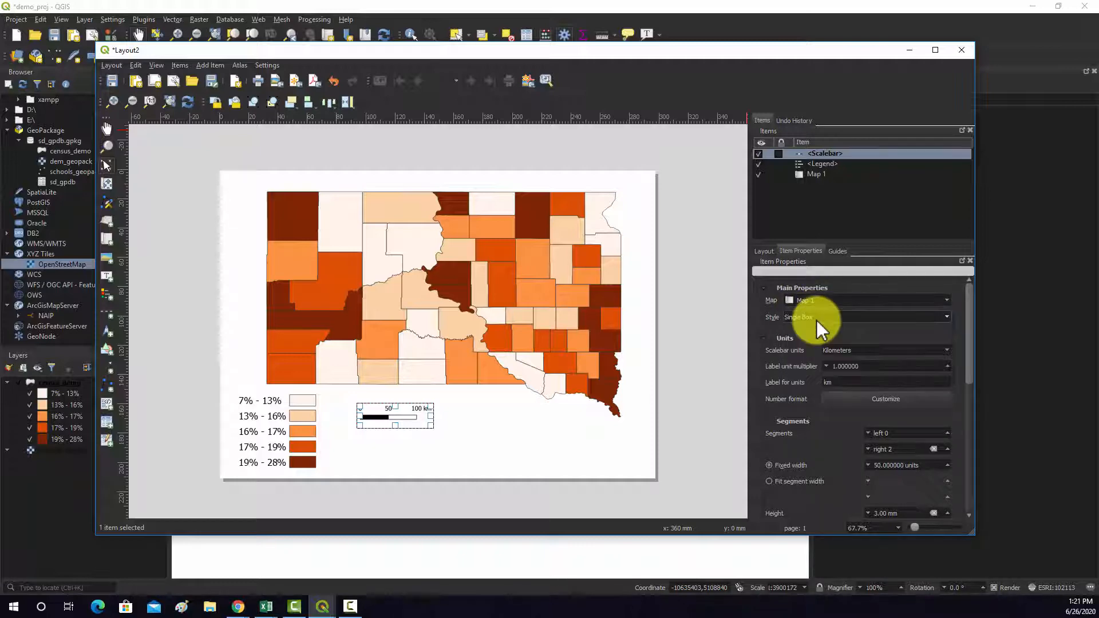
- Try Miles as the scale bar units and switch them back to Kilometers
click(885, 367)
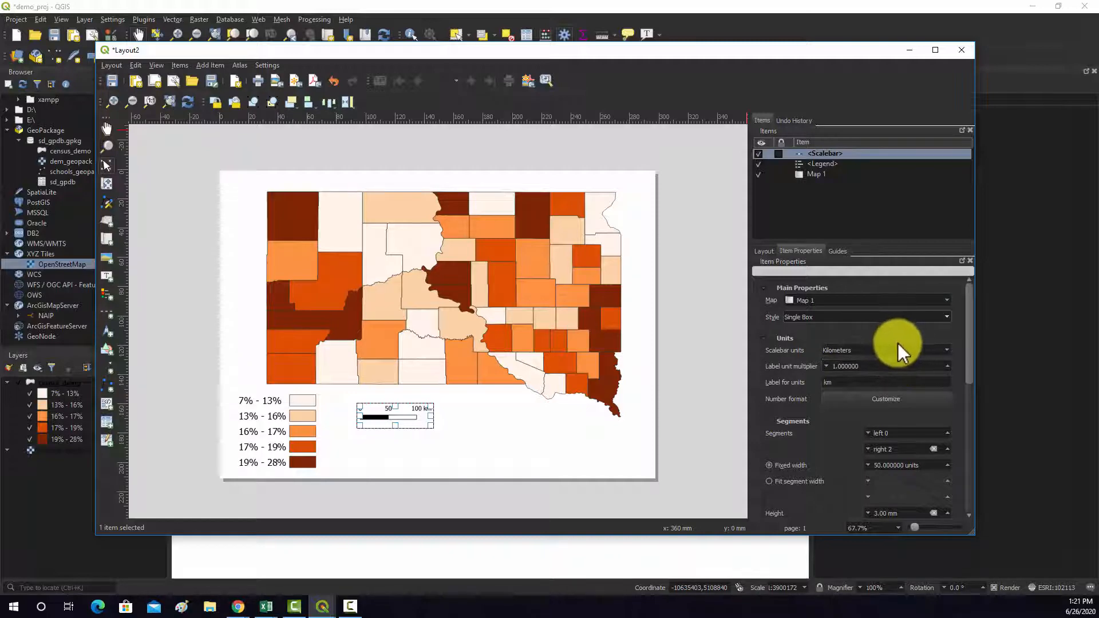
click(947, 350)
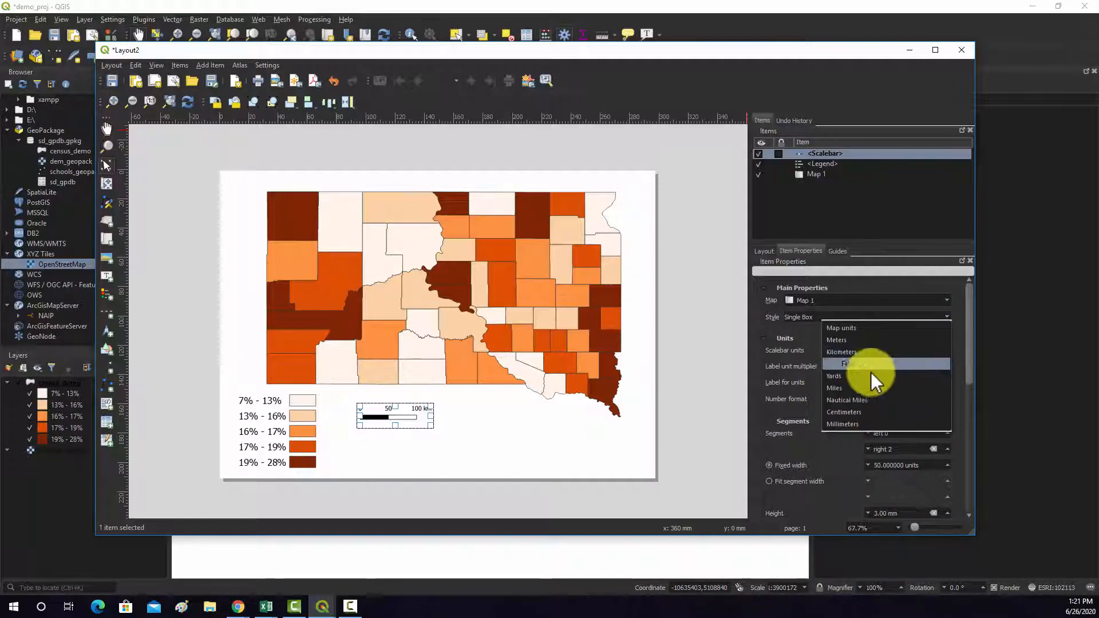
click(864, 387)
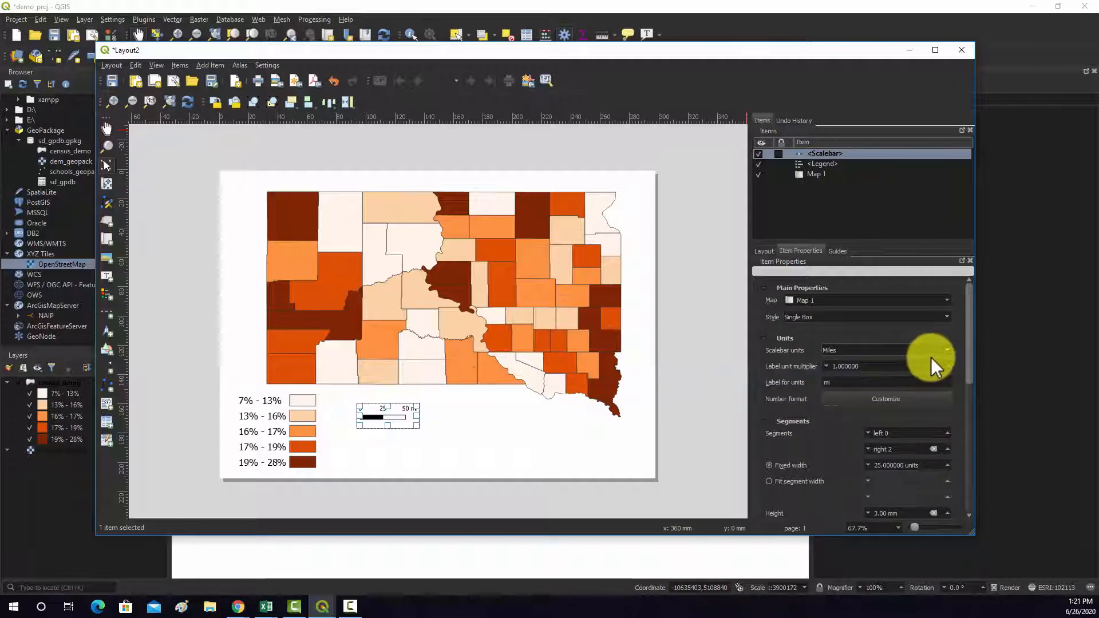
click(946, 350)
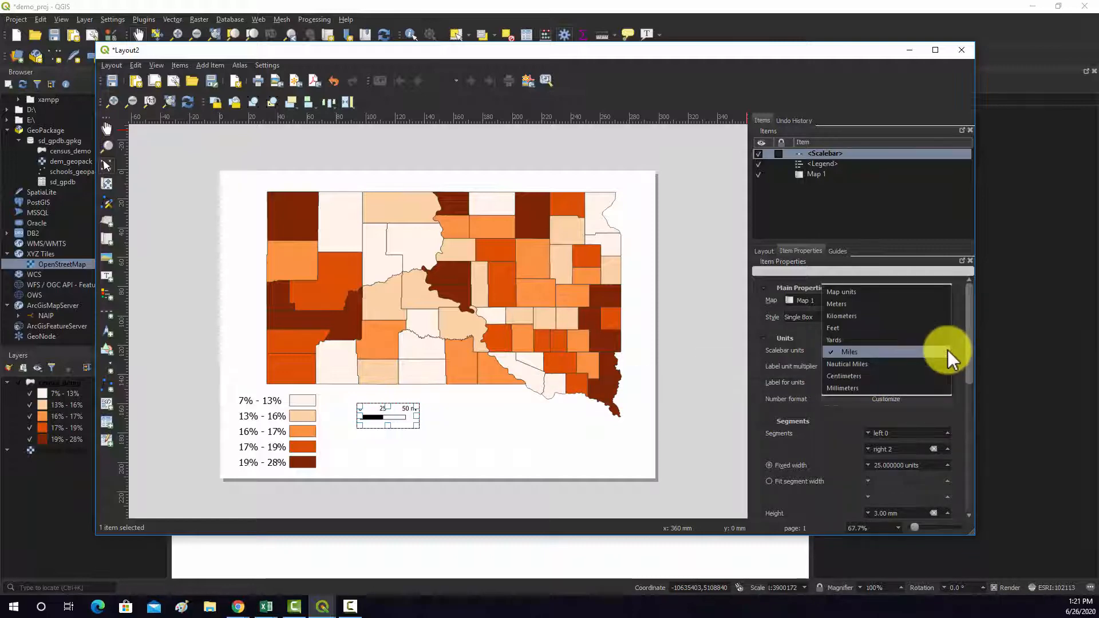
click(860, 316)
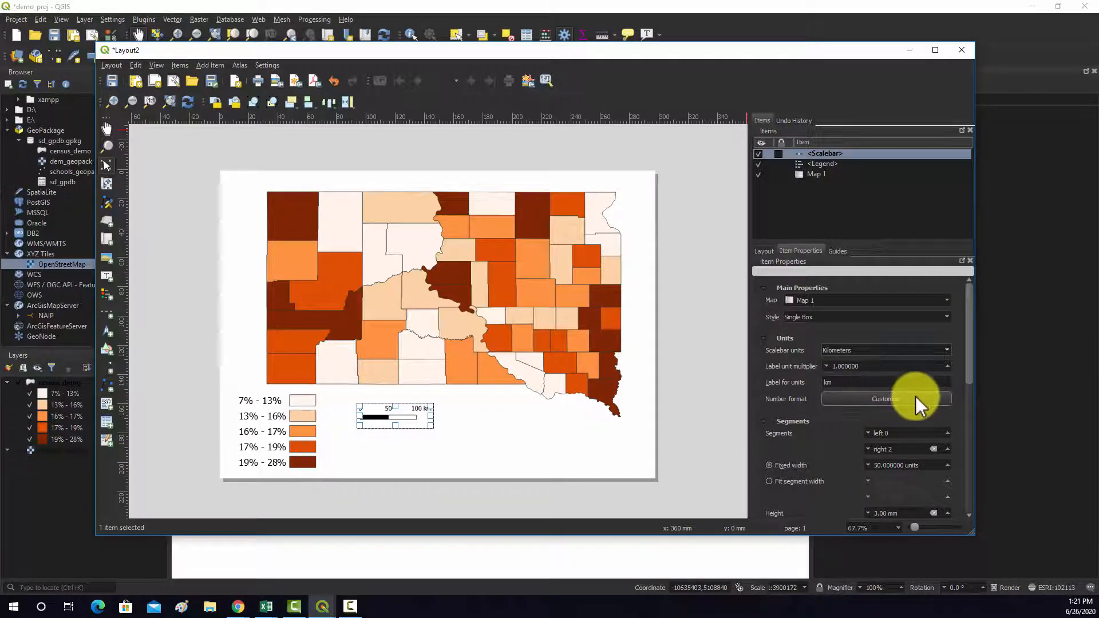
click(840, 383)
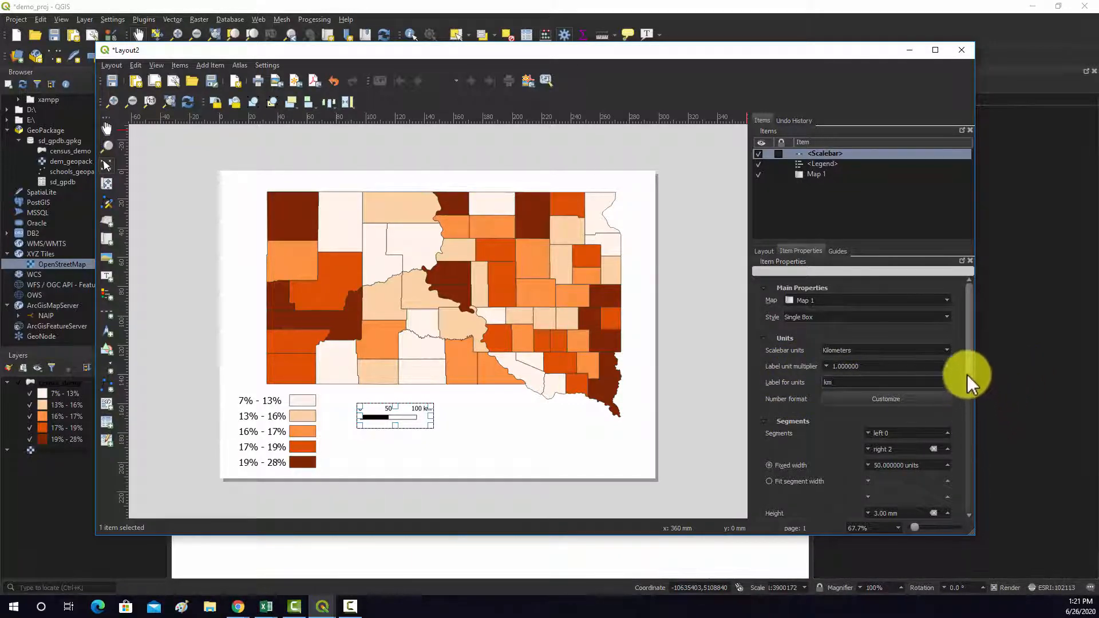
- Try 3 left segments on the scale bar and return the left segments to 0
drag(967, 362, 974, 405)
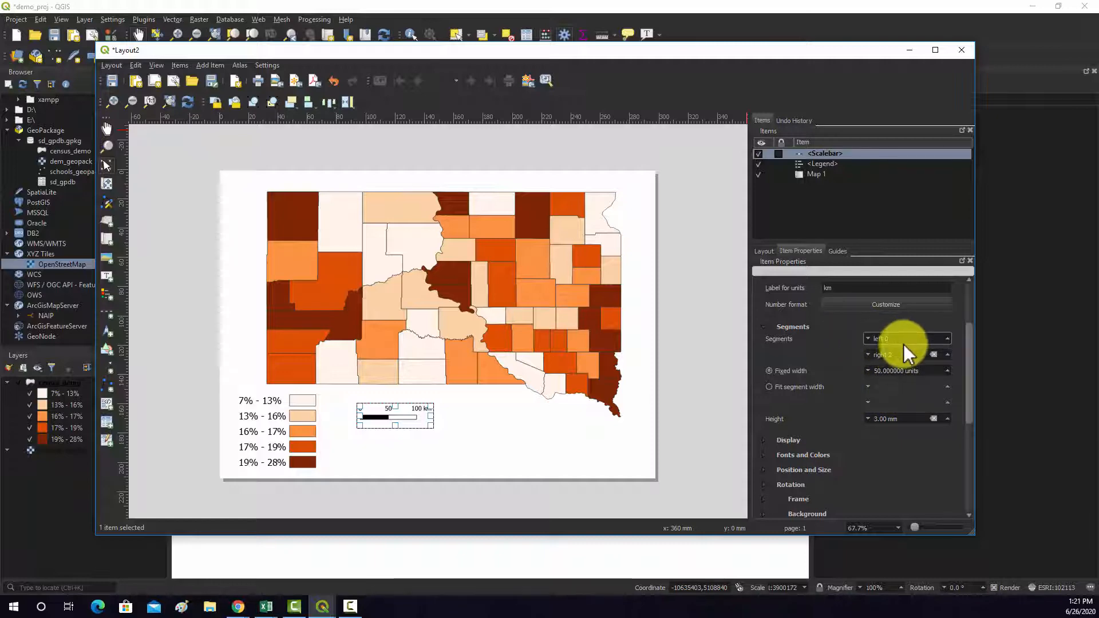
click(948, 338)
click(949, 339)
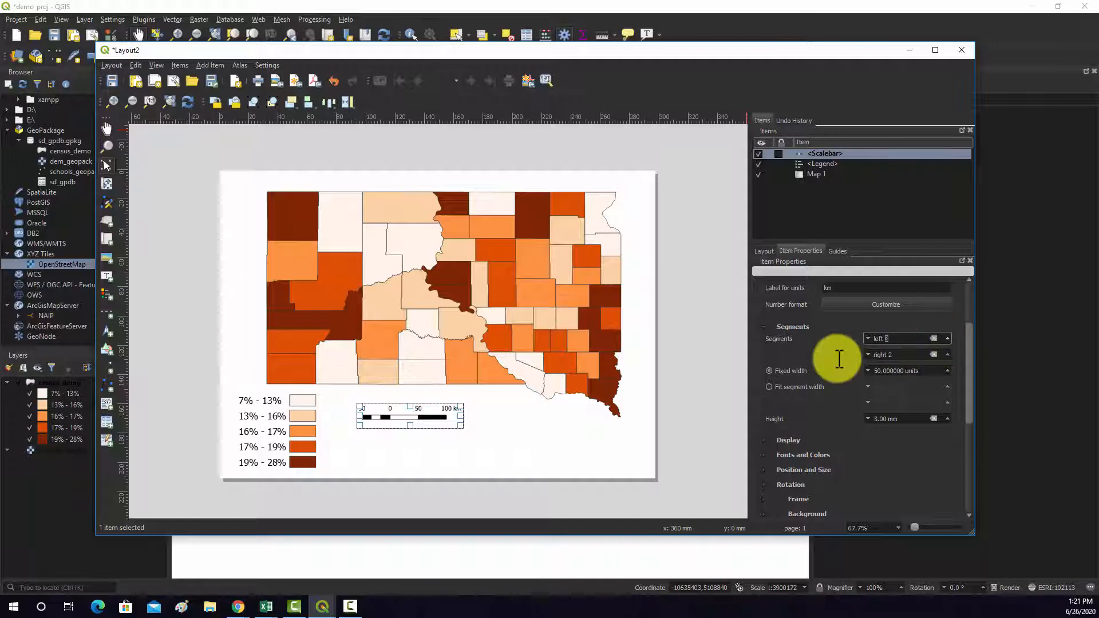
click(511, 475)
click(418, 425)
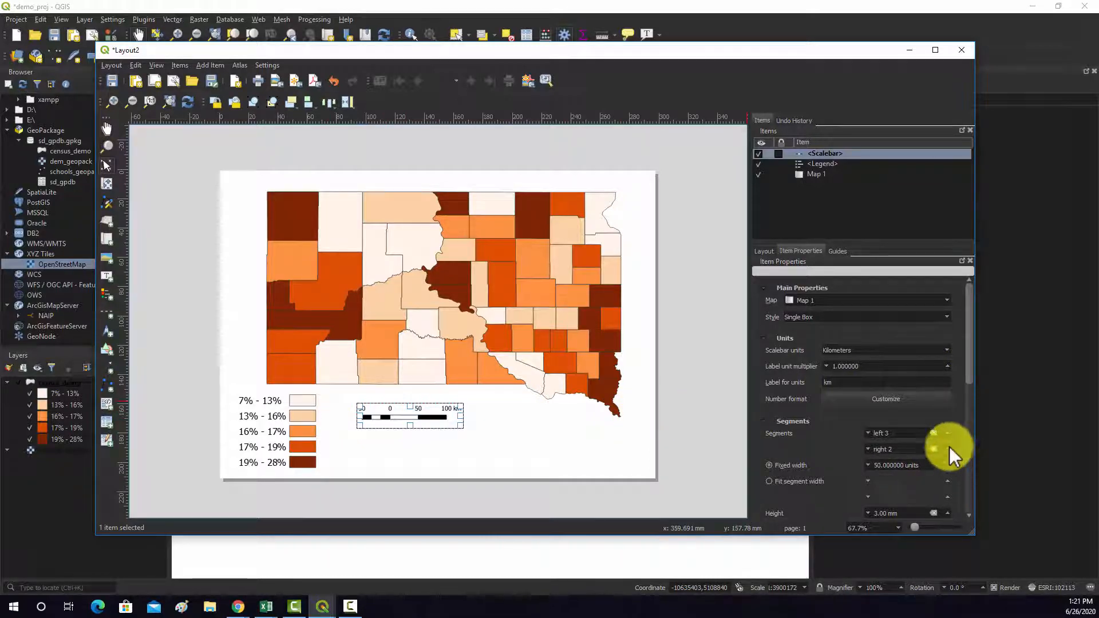
click(868, 434)
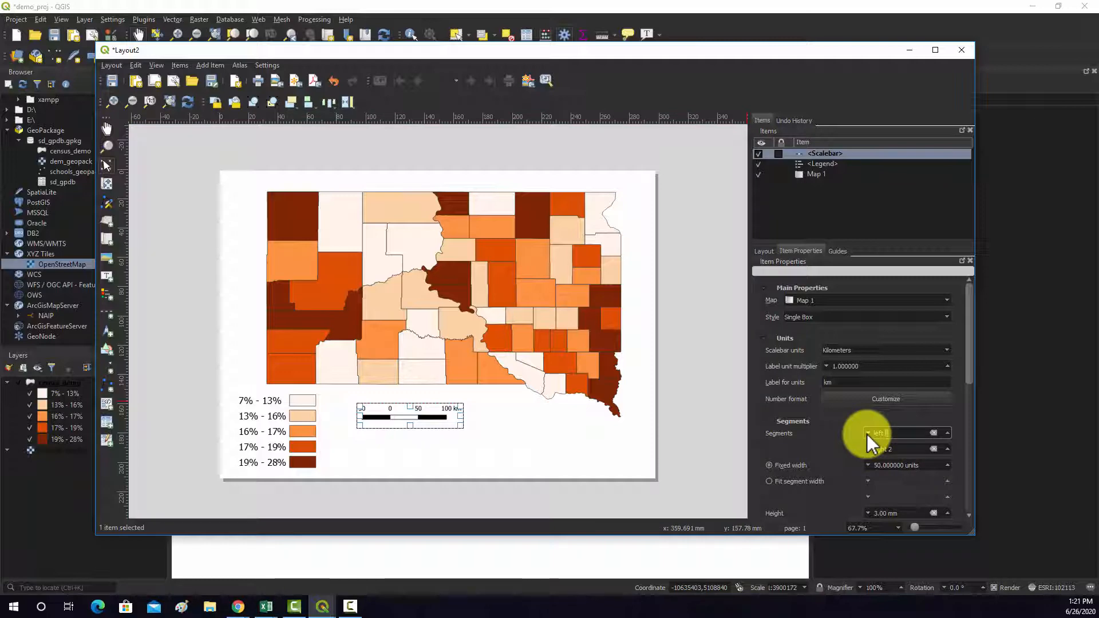
click(867, 434)
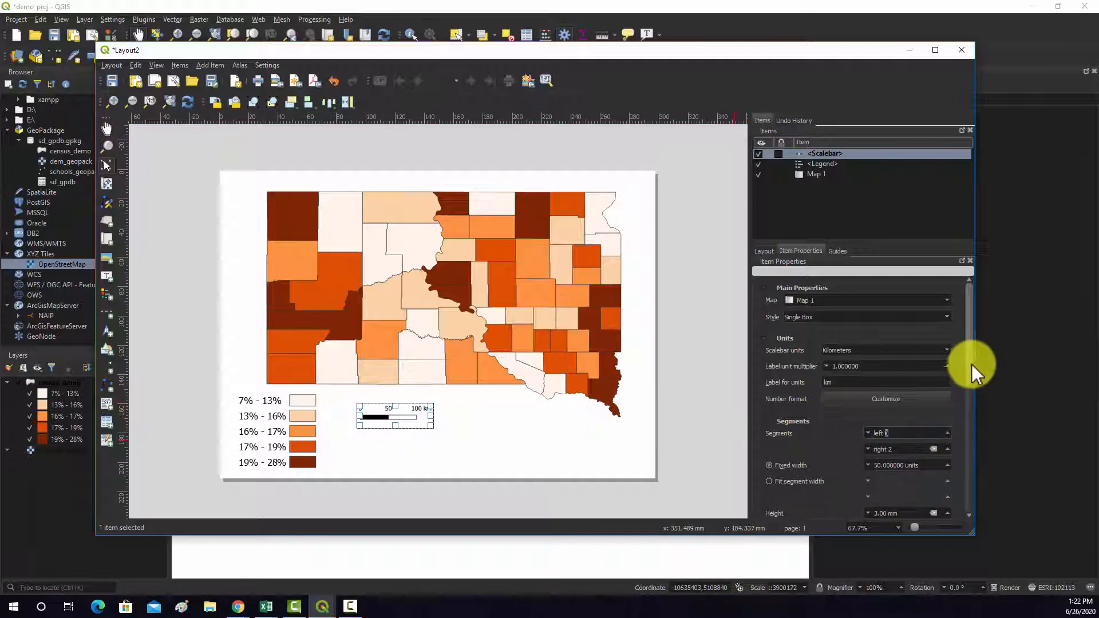
- Set the scale bar's right segments to 4
scroll(971, 364, down, 2)
click(945, 393)
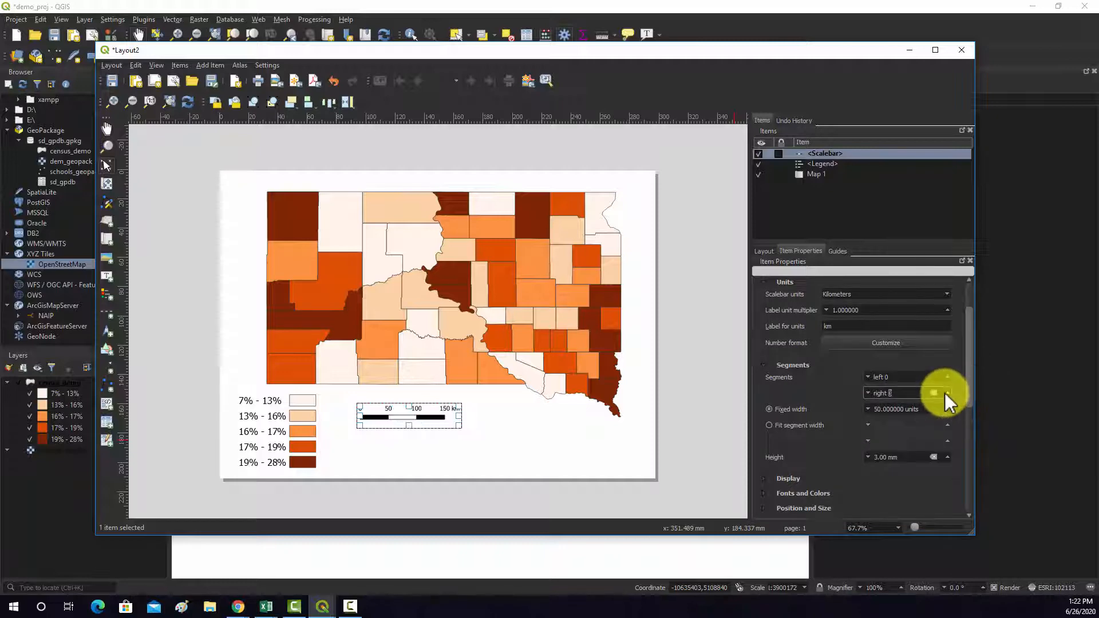
click(945, 393)
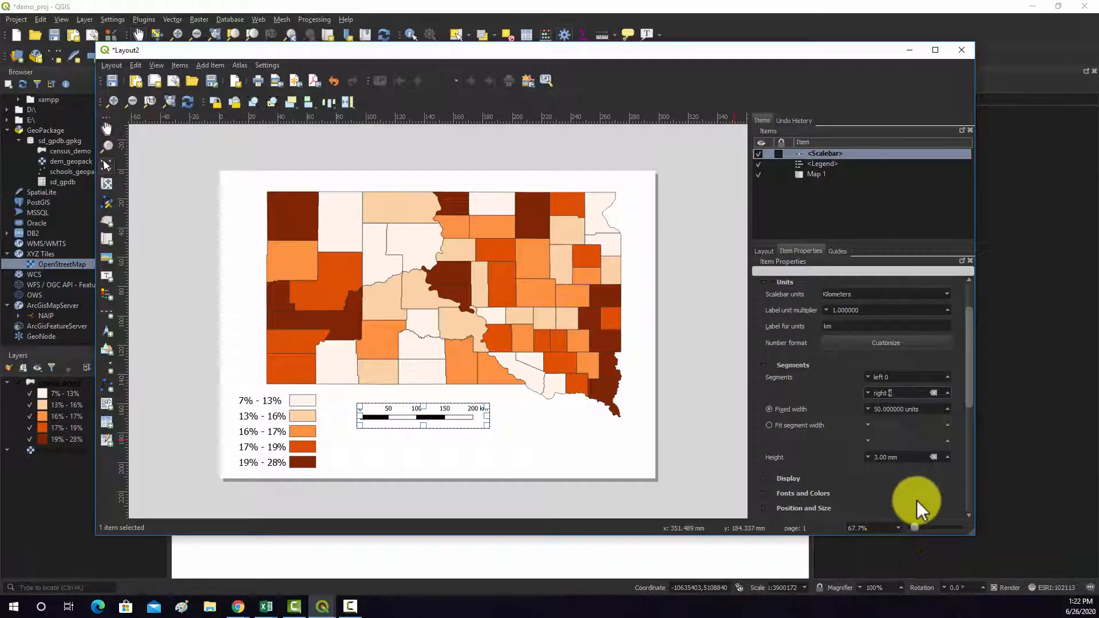
- Set the scale bar's fixed segment width to 25 units and its right segments to 6
click(867, 409)
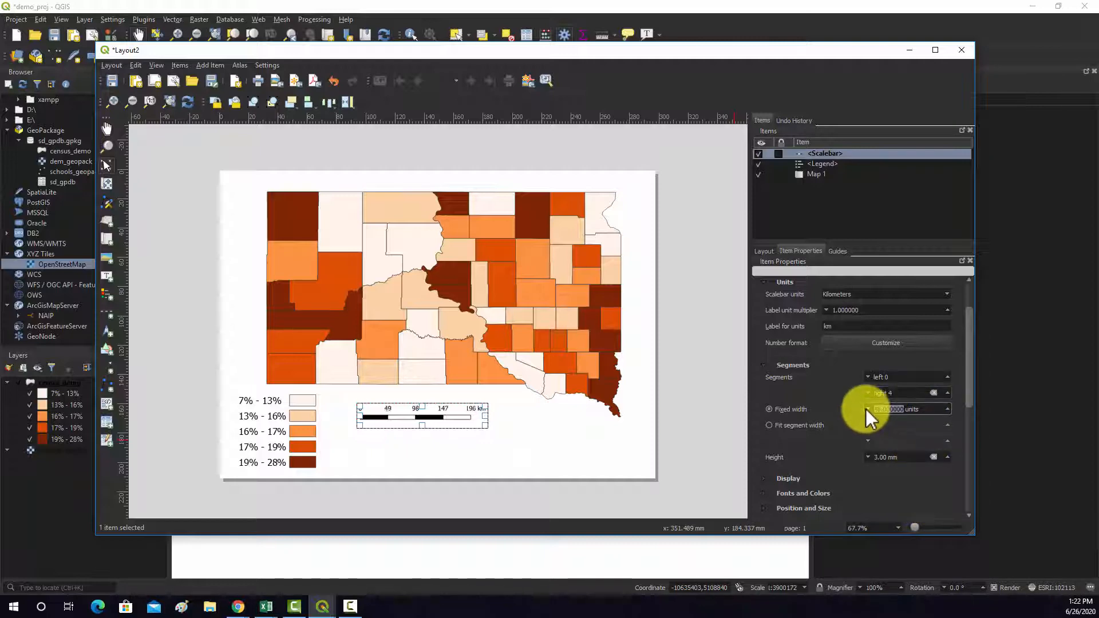
click(867, 408)
click(867, 409)
click(867, 408)
click(867, 409)
click(867, 408)
text(25)
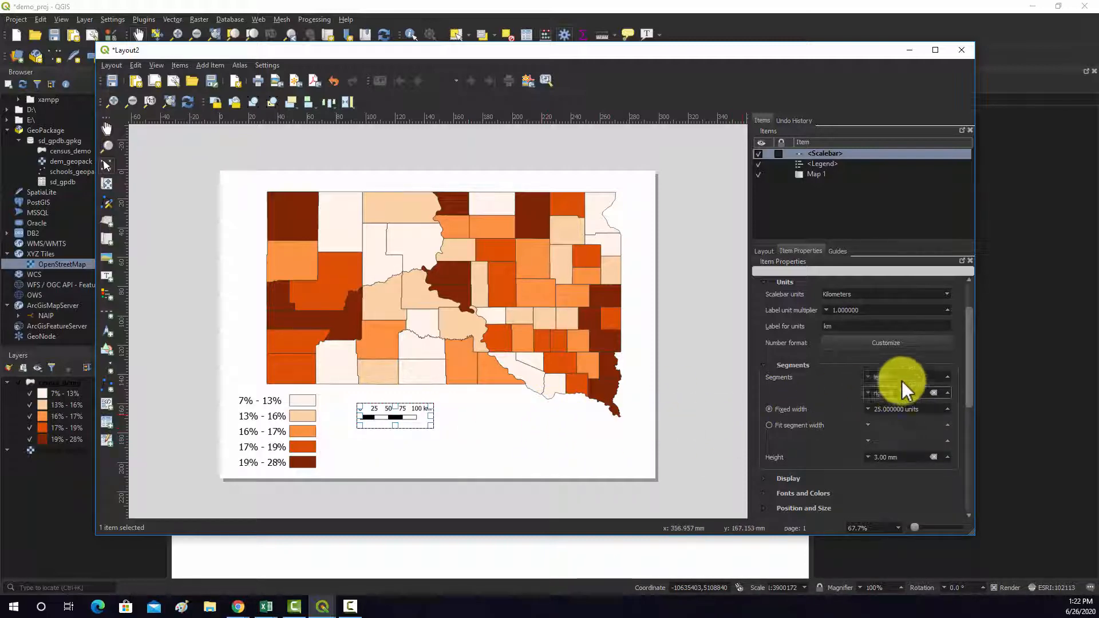
click(947, 393)
click(947, 393)
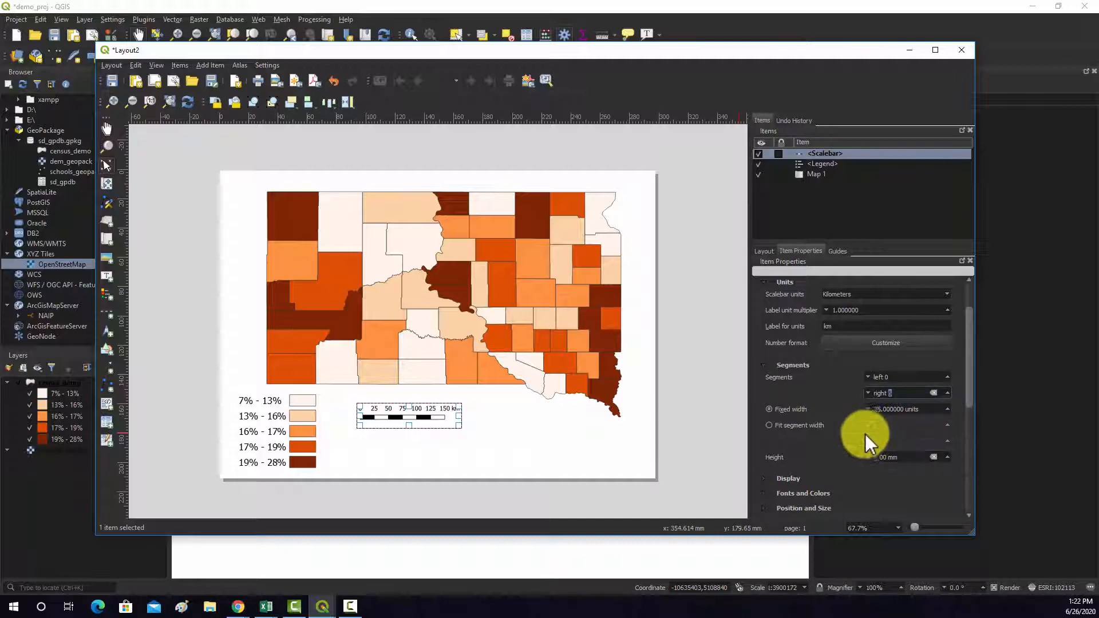
- Try a 5 mm height on the scale bar and settle on 4 mm
click(947, 455)
click(947, 455)
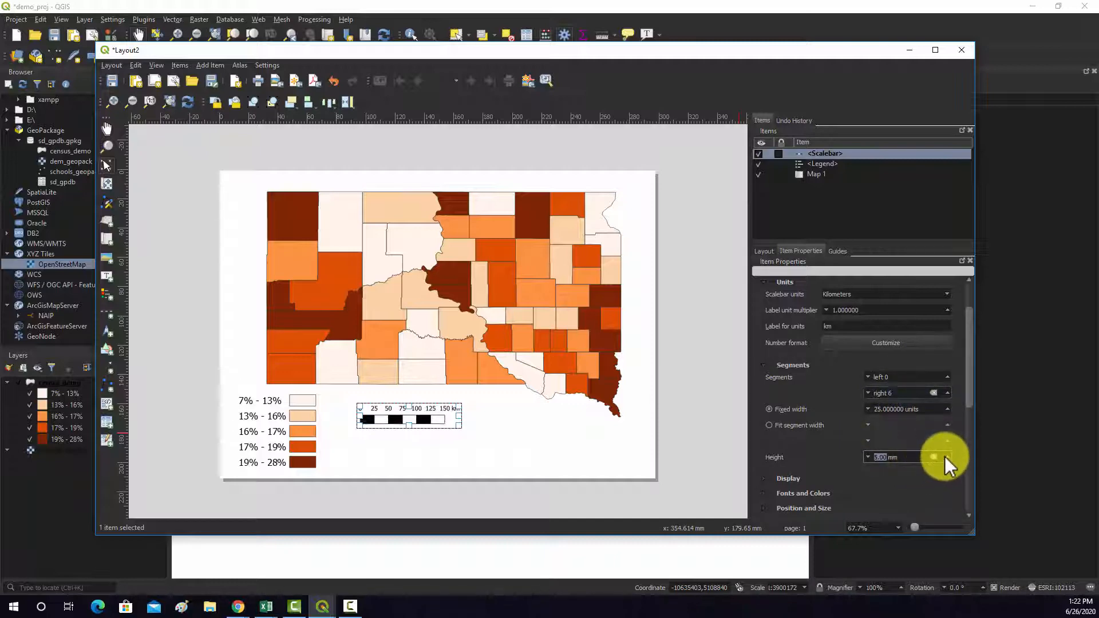
click(868, 456)
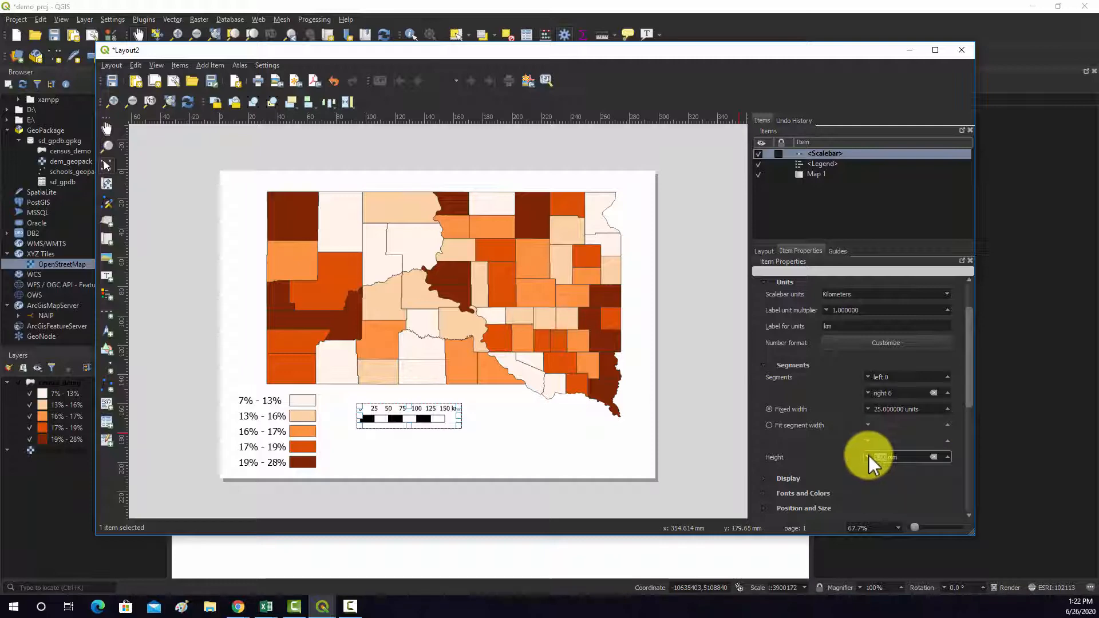
click(868, 455)
click(947, 458)
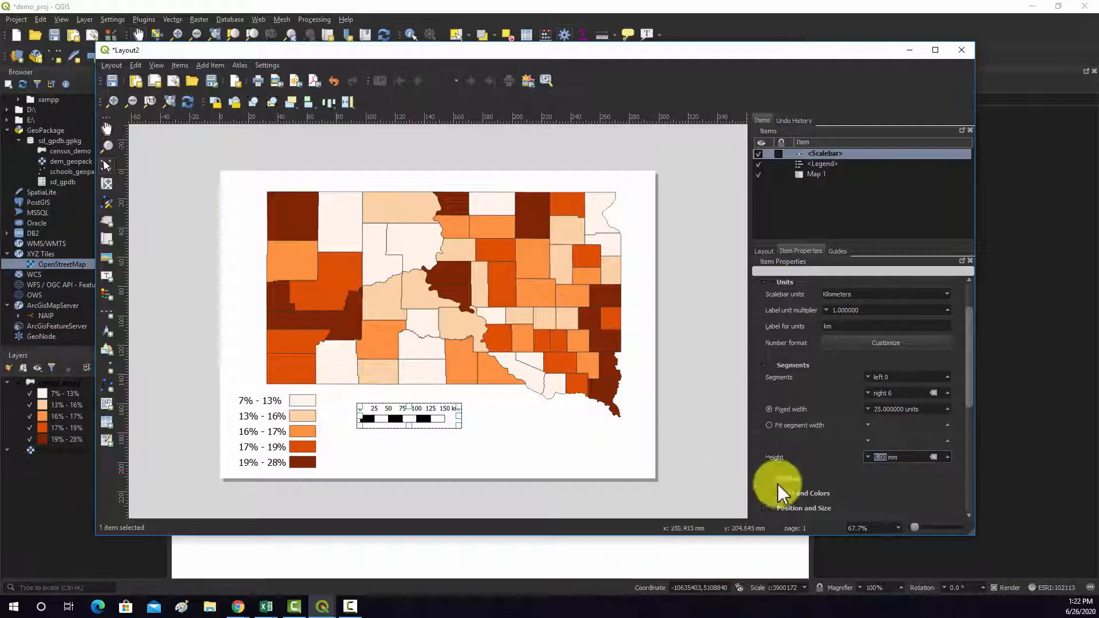
click(868, 457)
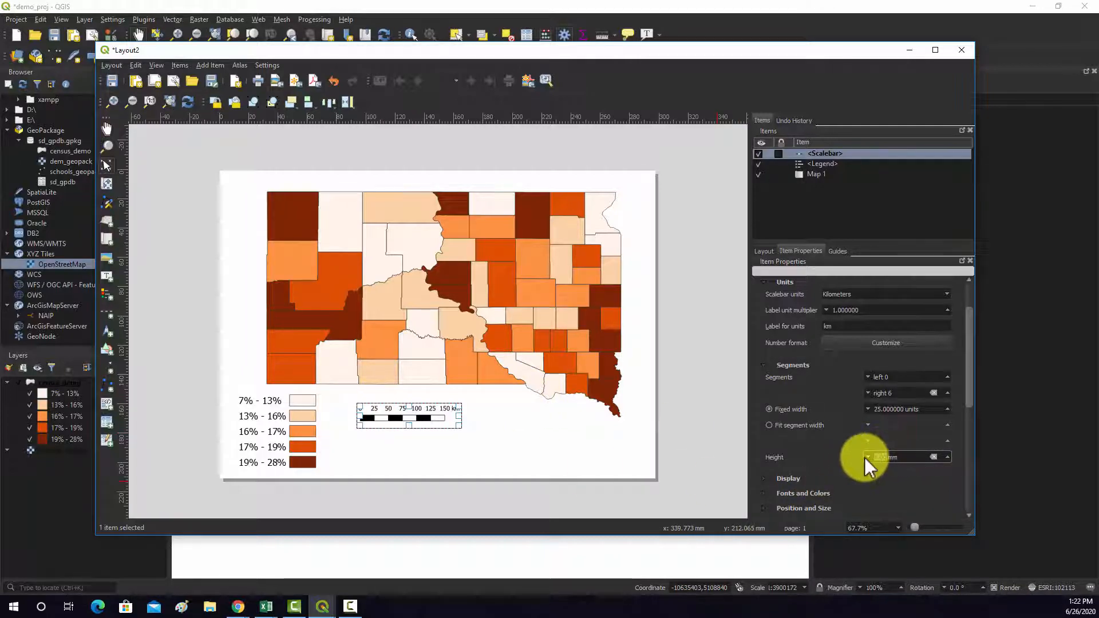
- Change the scale bar's label font to Tahoma in its font and color settings
scroll(970, 387, down, 2)
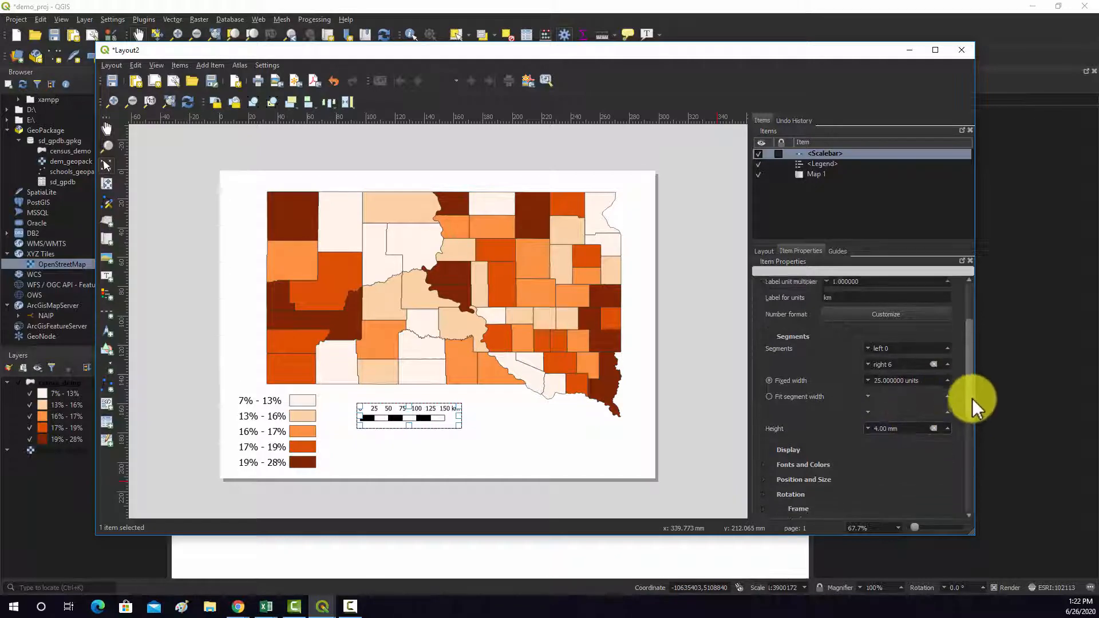
scroll(972, 400, down, 1)
scroll(973, 408, up, 2)
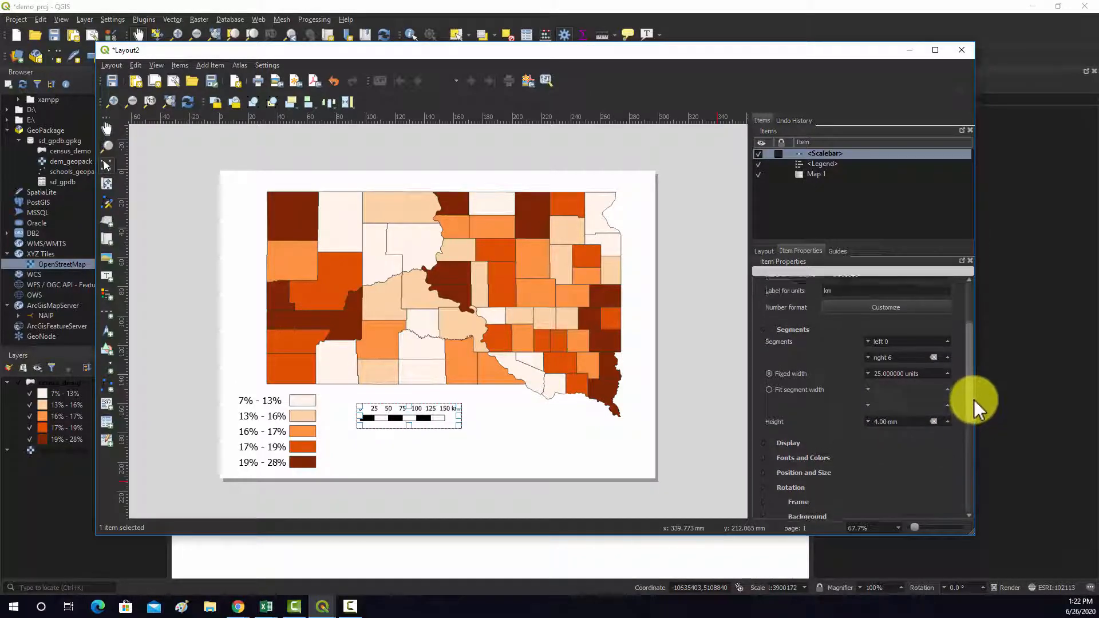
drag(975, 395, 976, 442)
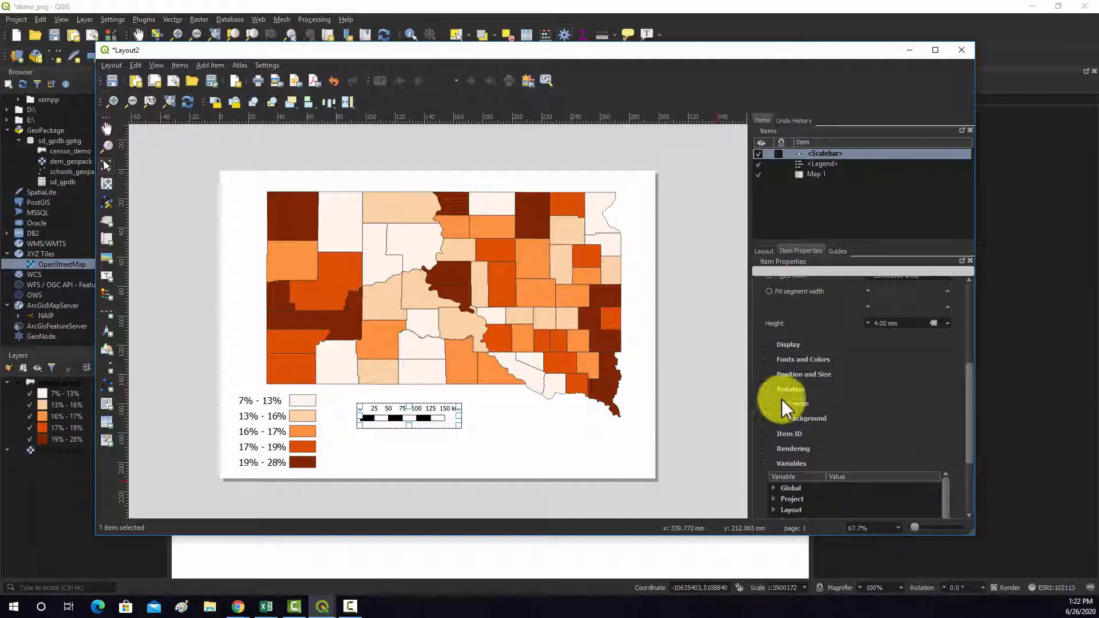
click(762, 359)
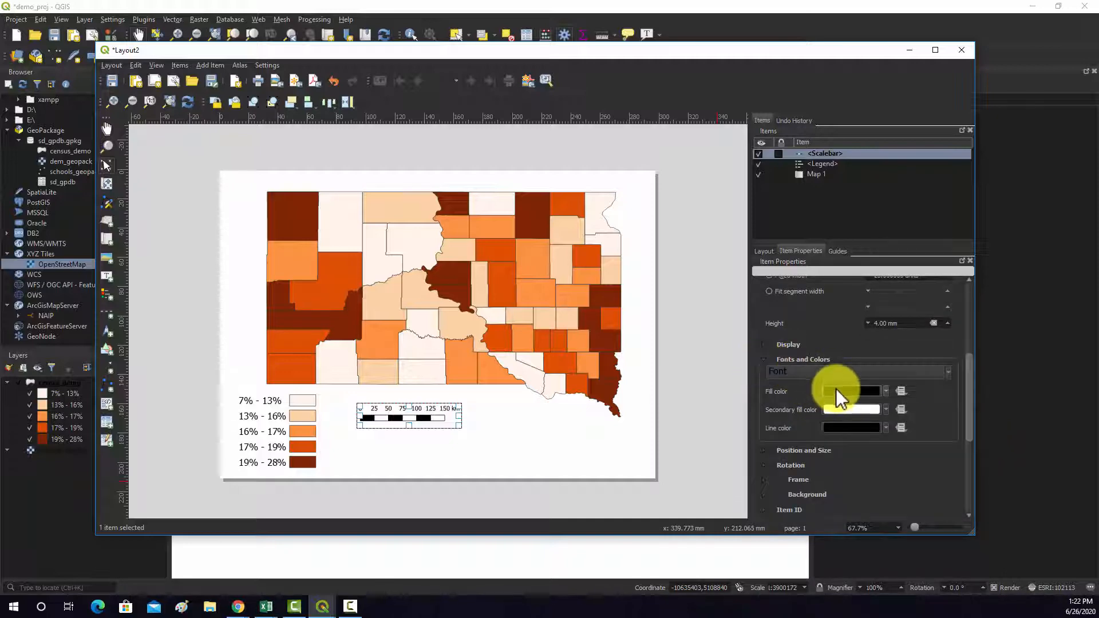
click(827, 372)
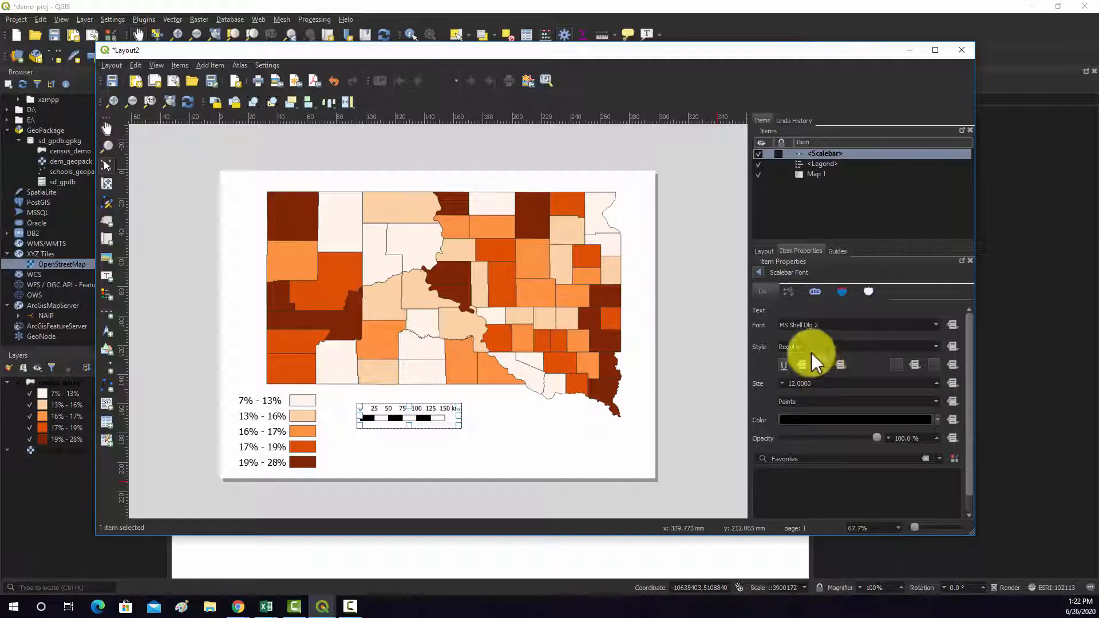
click(842, 324)
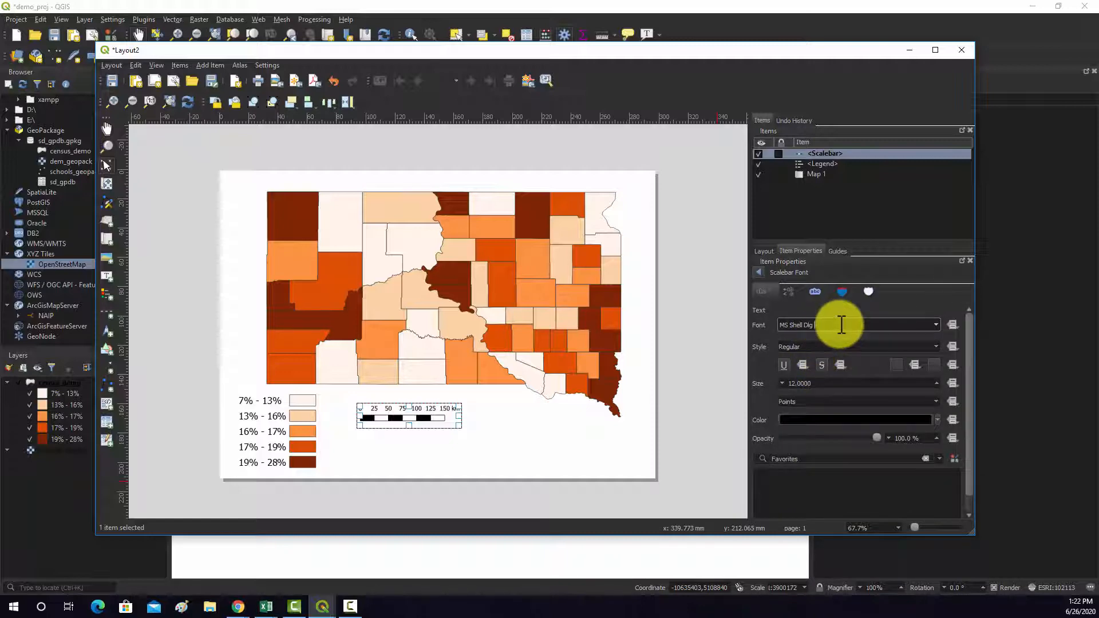
text(Tahoma)
- Increase the scale bar's label font size past 18 points and return to the scale bar's main properties
click(938, 383)
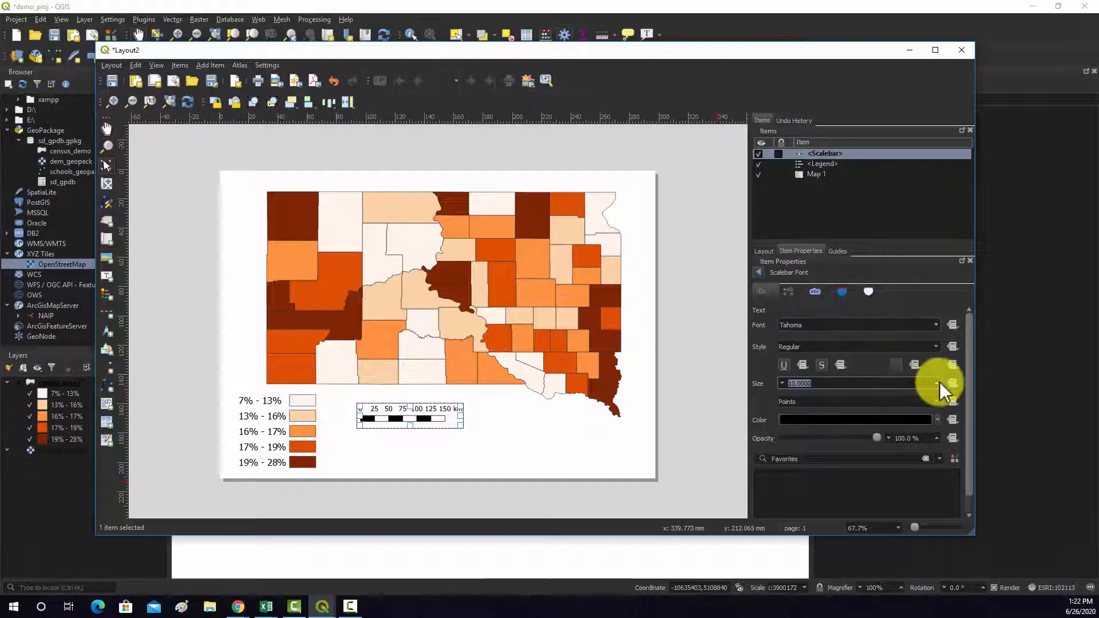
scroll(940, 383, up, 3)
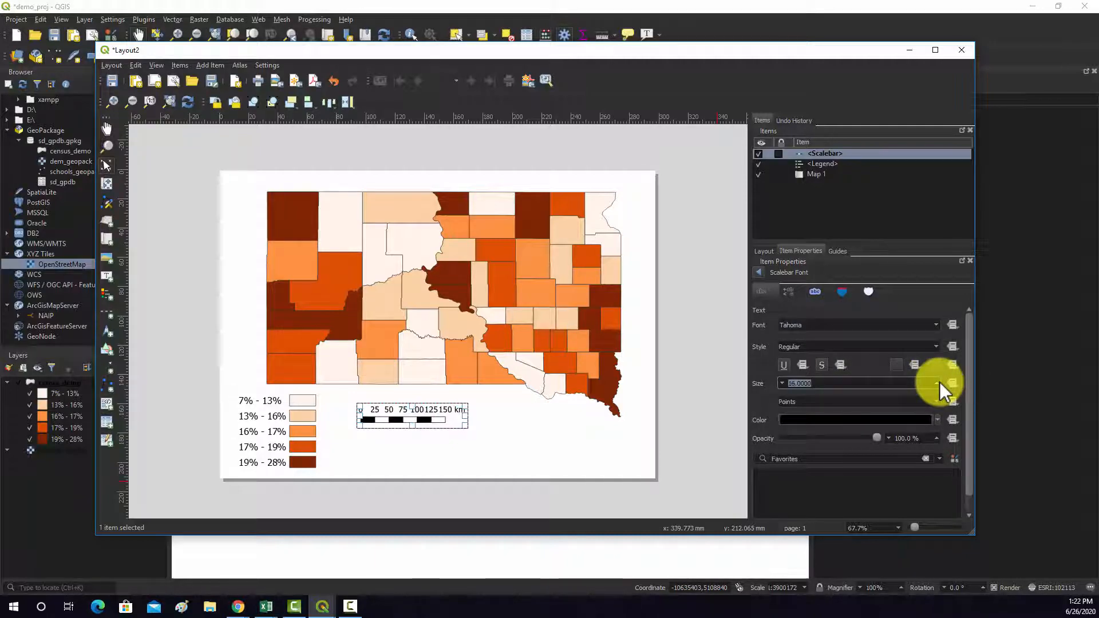
click(940, 382)
click(940, 382)
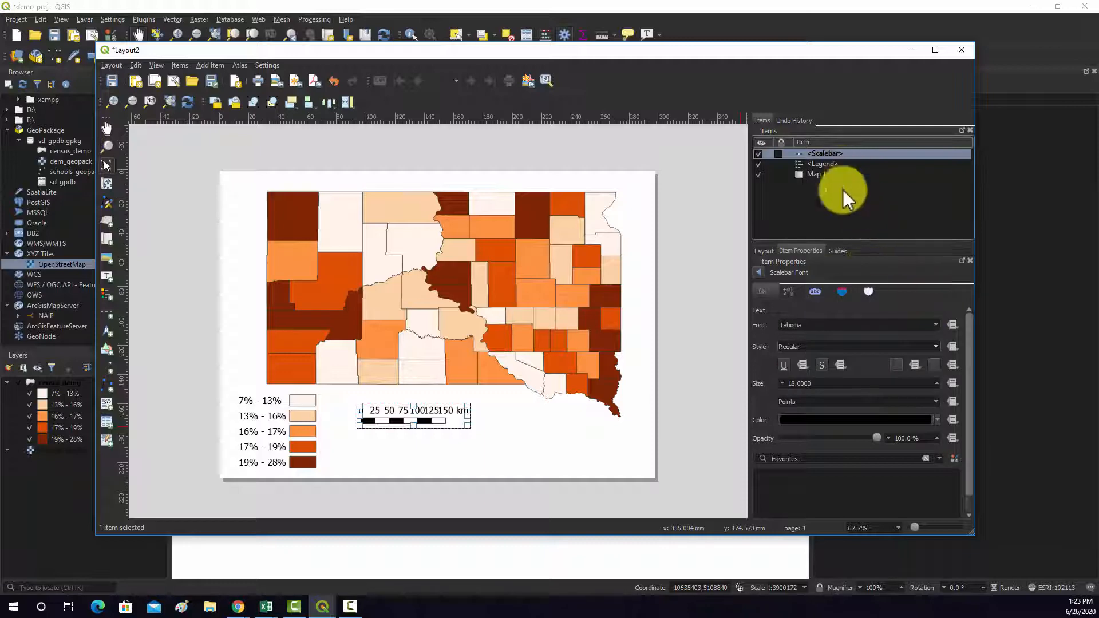
scroll(825, 381, up, 2)
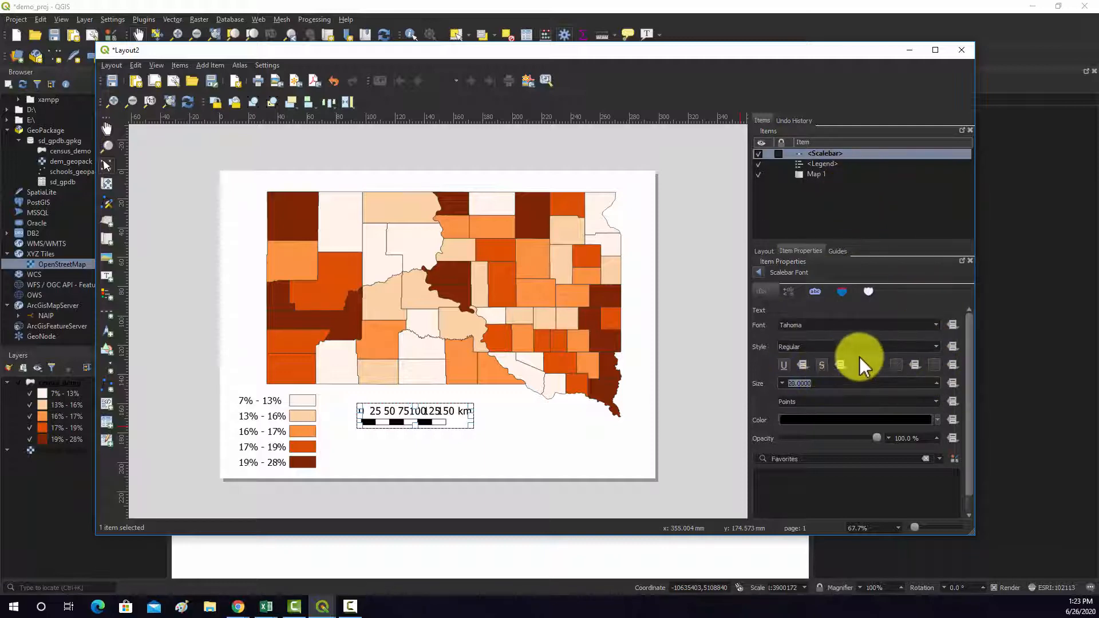
scroll(859, 355, down, 1)
click(763, 272)
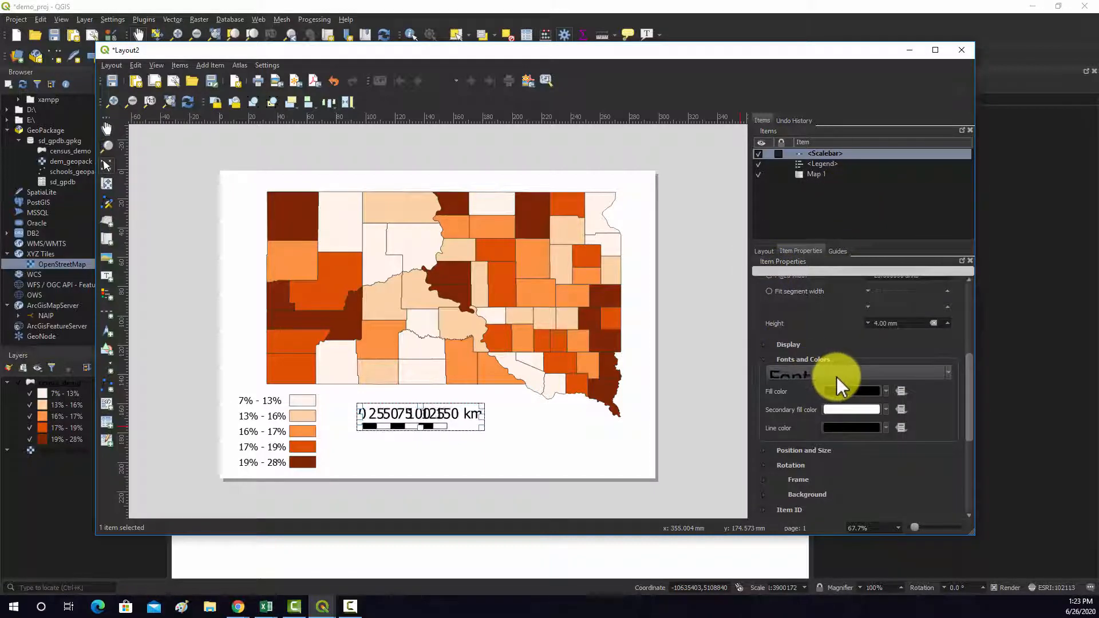
- Set the scale bar's fixed segment width to 50 units and its right segments to 4
drag(973, 387, 970, 332)
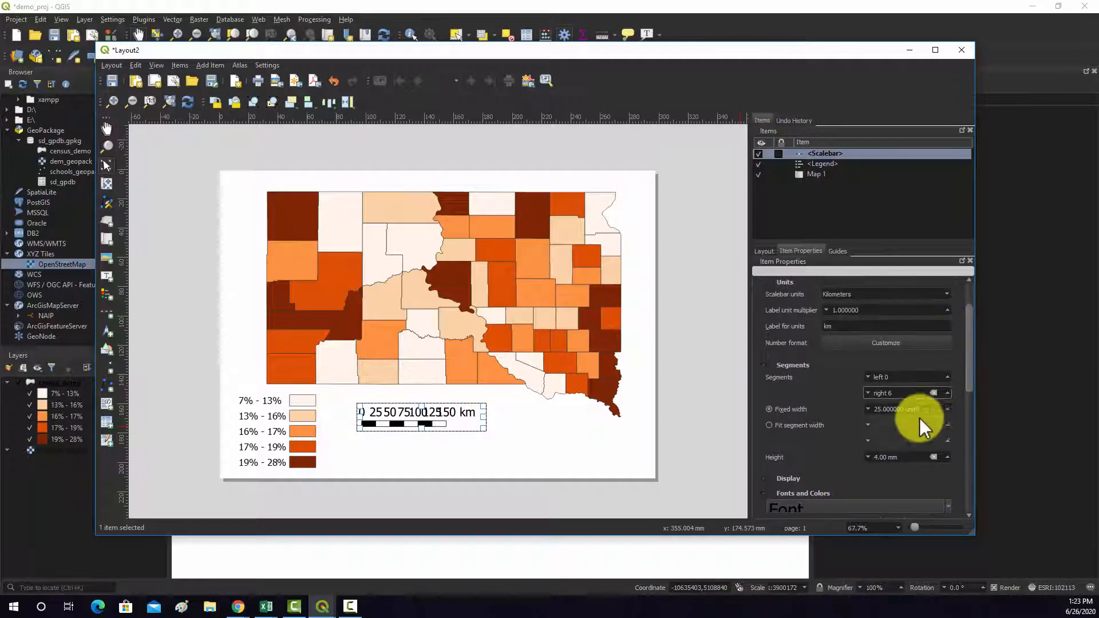
click(869, 410)
text(5)
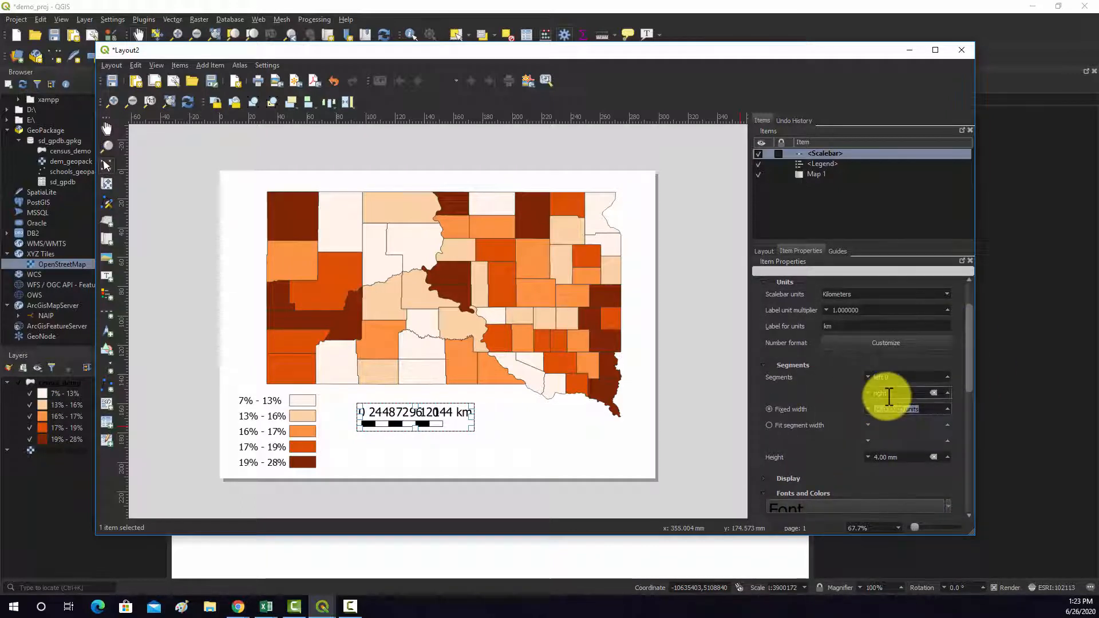
text(0.000000 units)
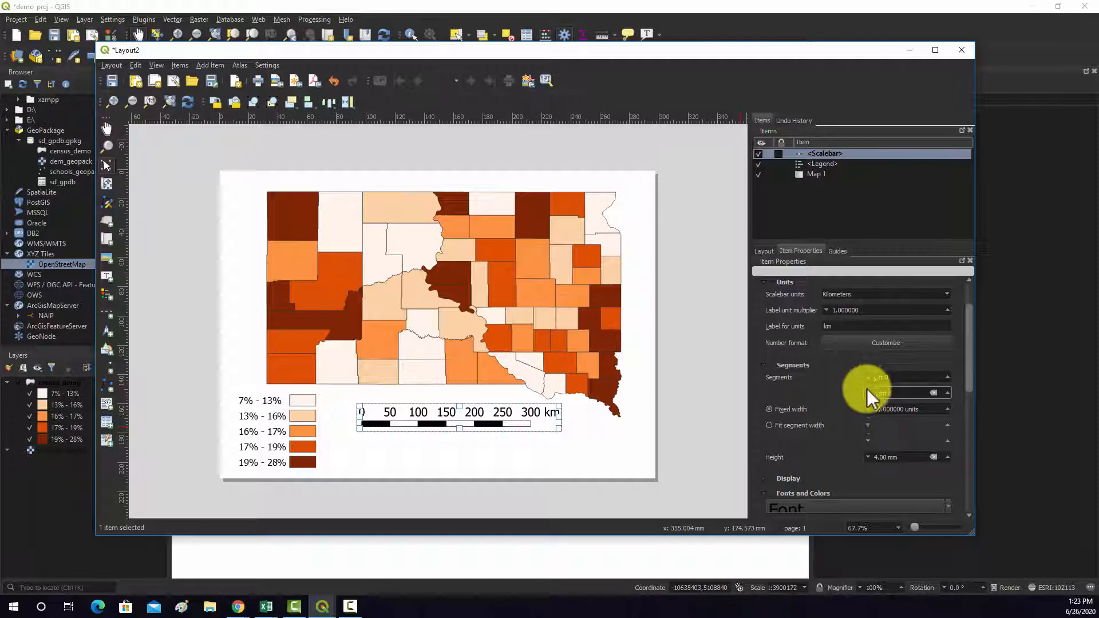
click(868, 393)
click(868, 393)
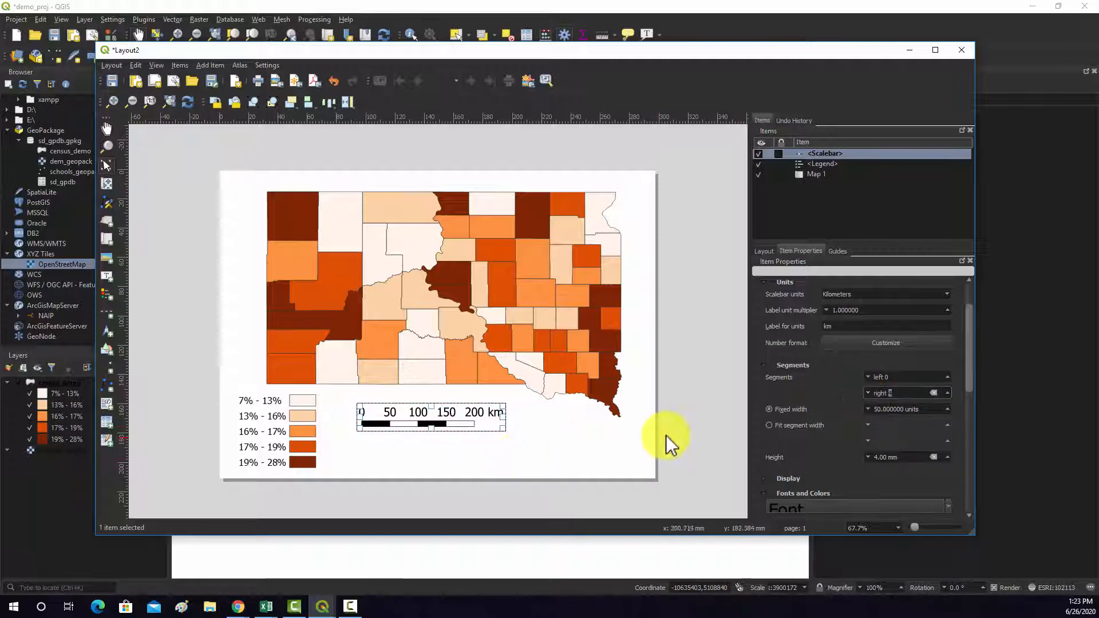
- Move the scale bar up slightly so it sits closer to the map's lower edge
click(390, 426)
drag(390, 427, 407, 402)
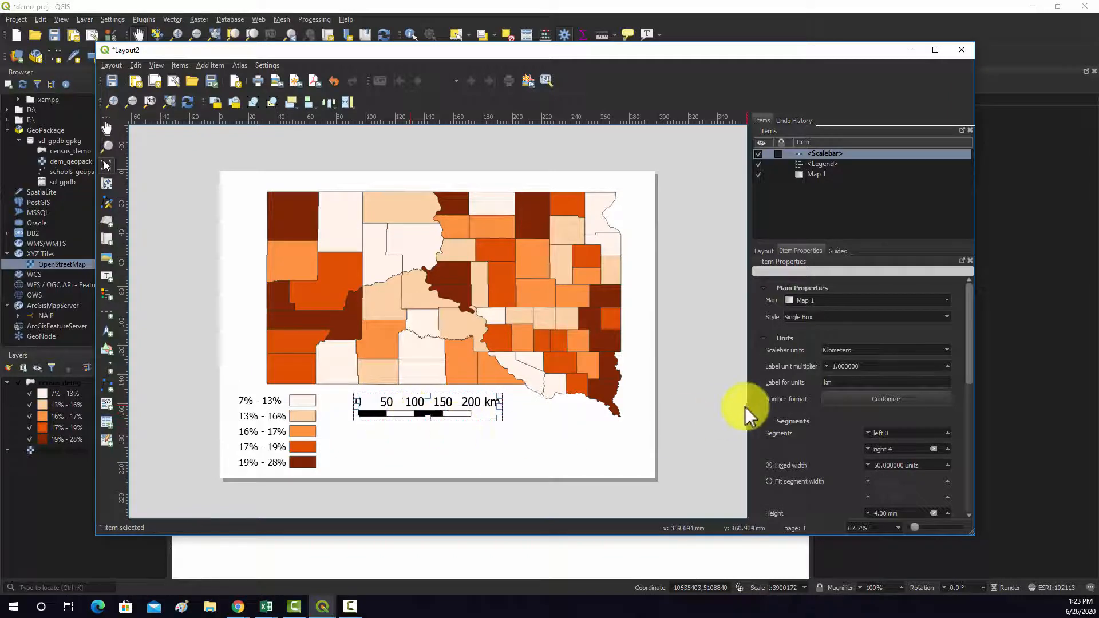
click(388, 408)
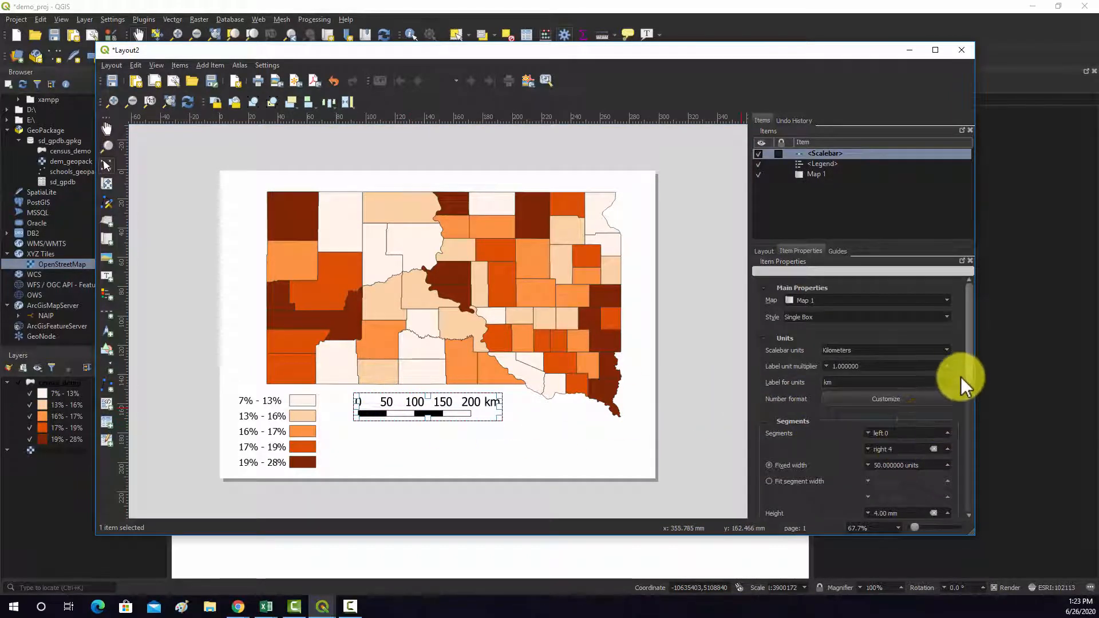
- Change the scale bar's primary fill color to gray, picked from the recent colors
drag(969, 376, 967, 466)
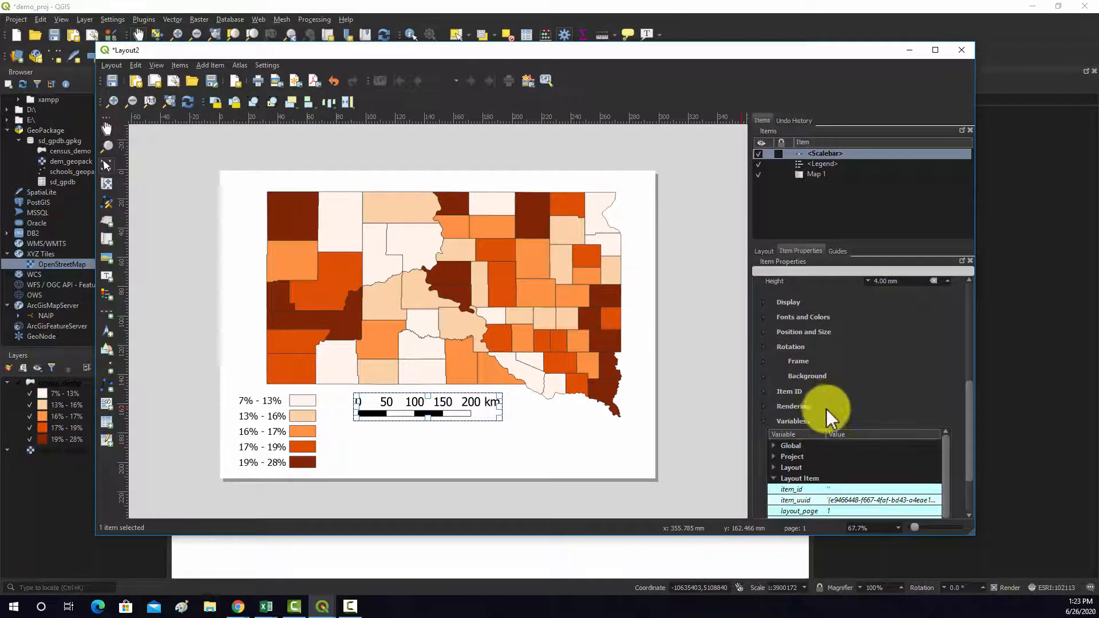
click(764, 318)
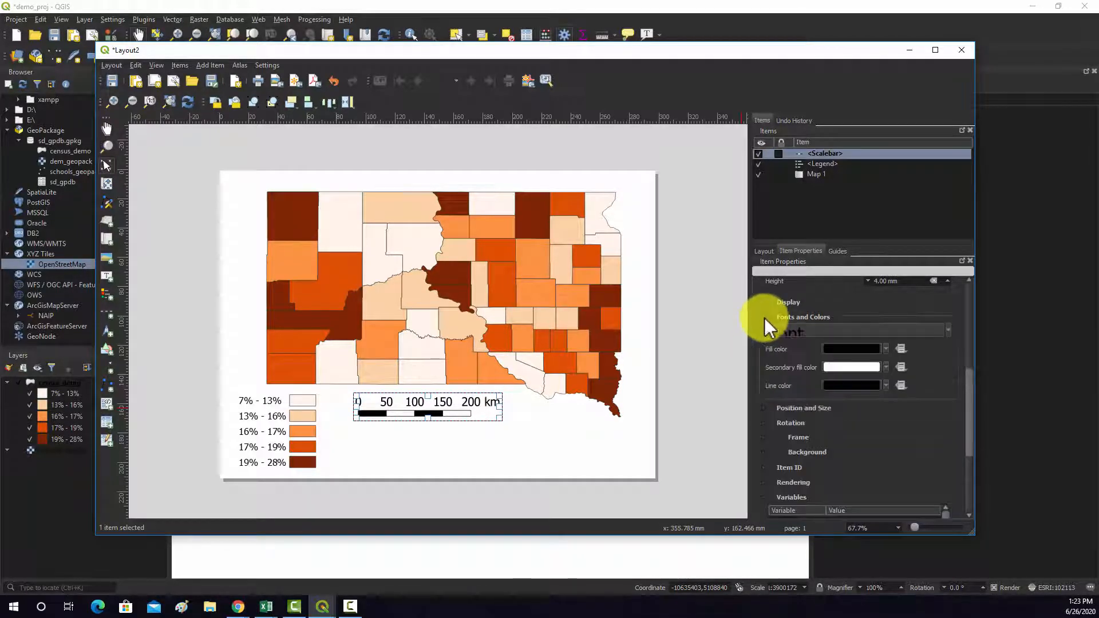
click(886, 349)
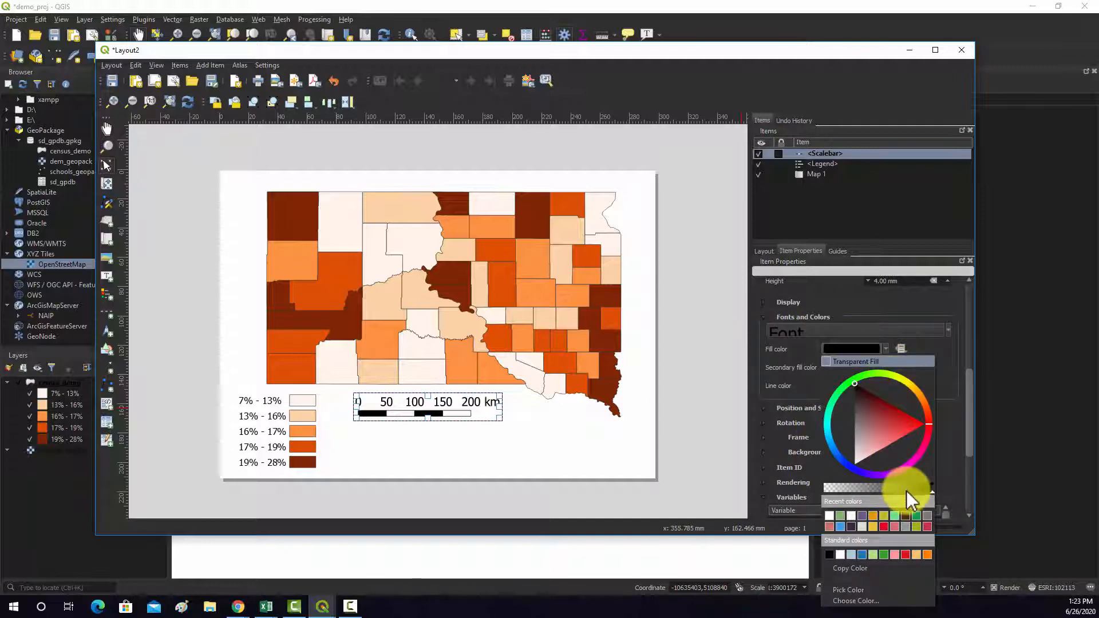
click(906, 526)
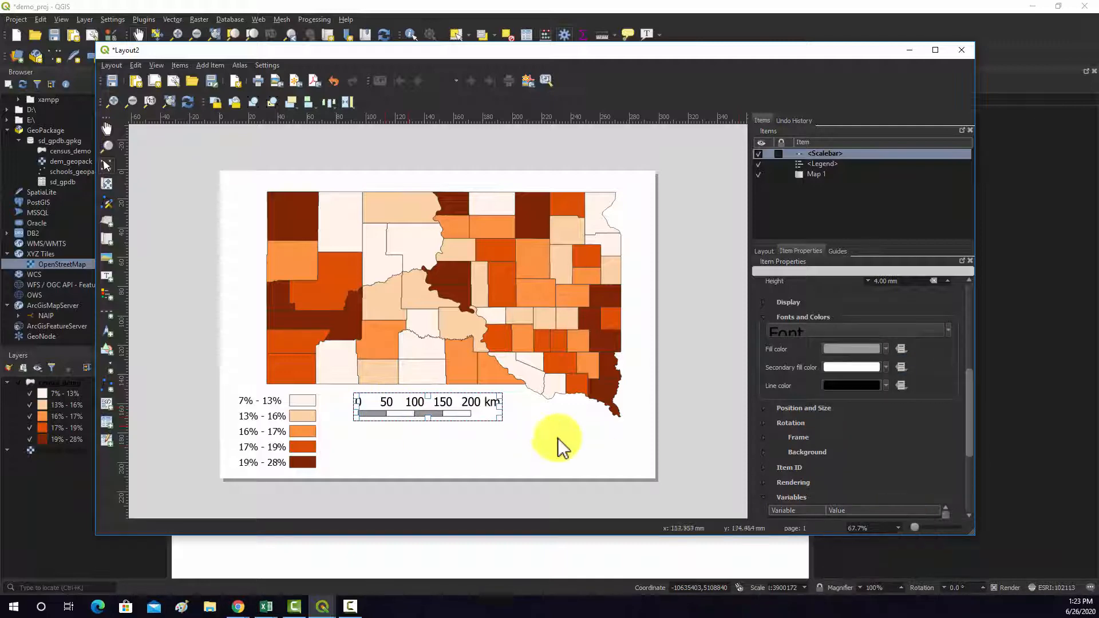
click(886, 366)
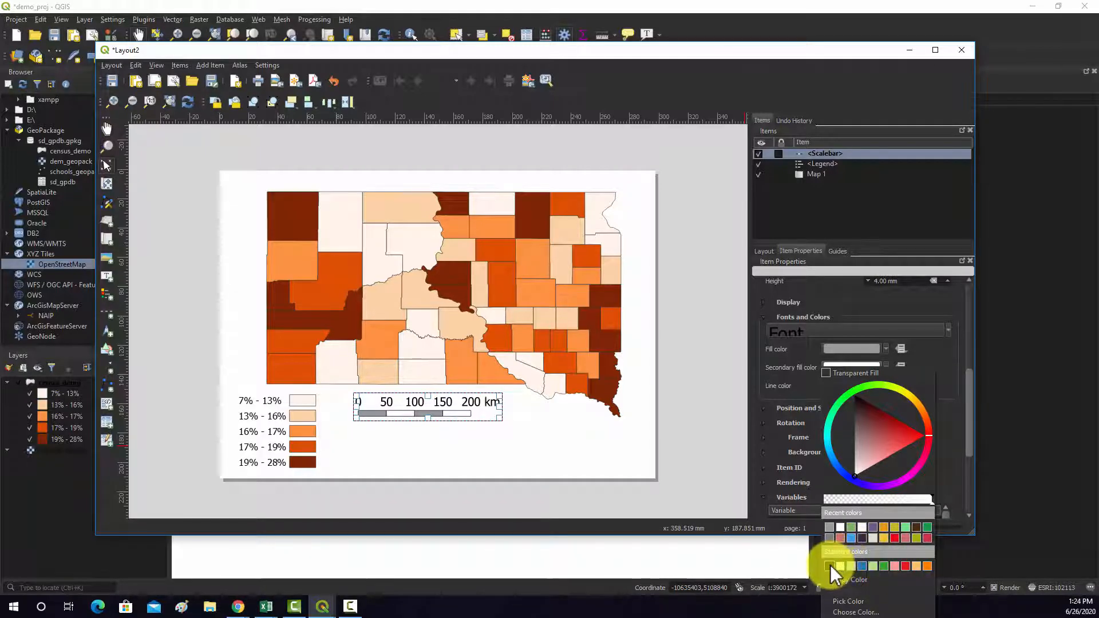
click(946, 470)
scroll(869, 472, down, 5)
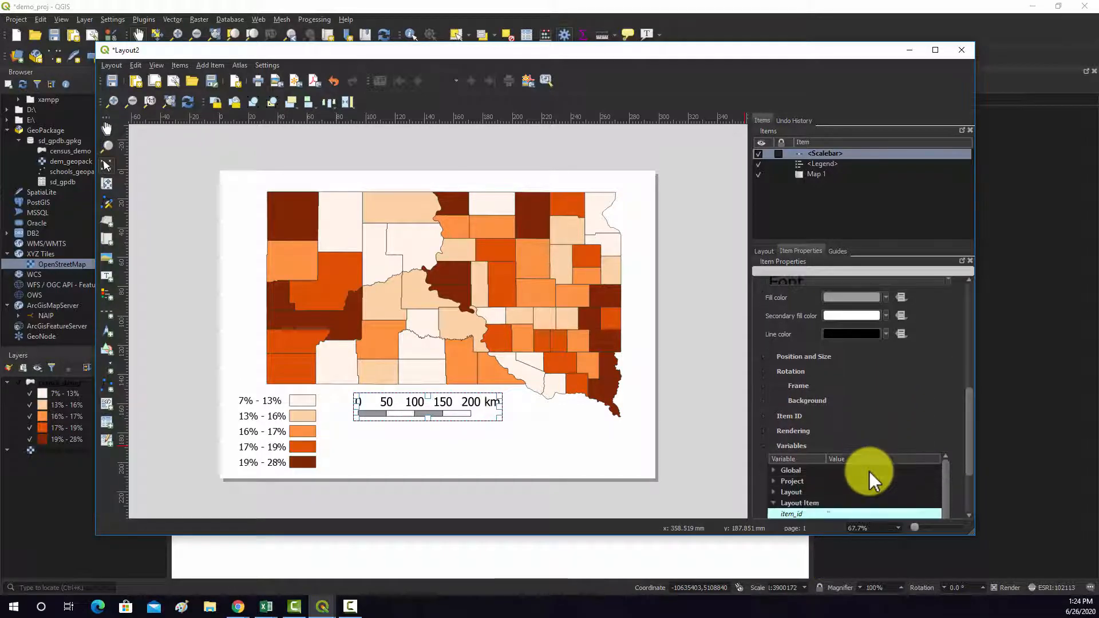
- Set the scale bar's secondary fill color to dark gray using the HTML notation #333333, and deselect the scale bar
drag(969, 442, 961, 372)
click(891, 435)
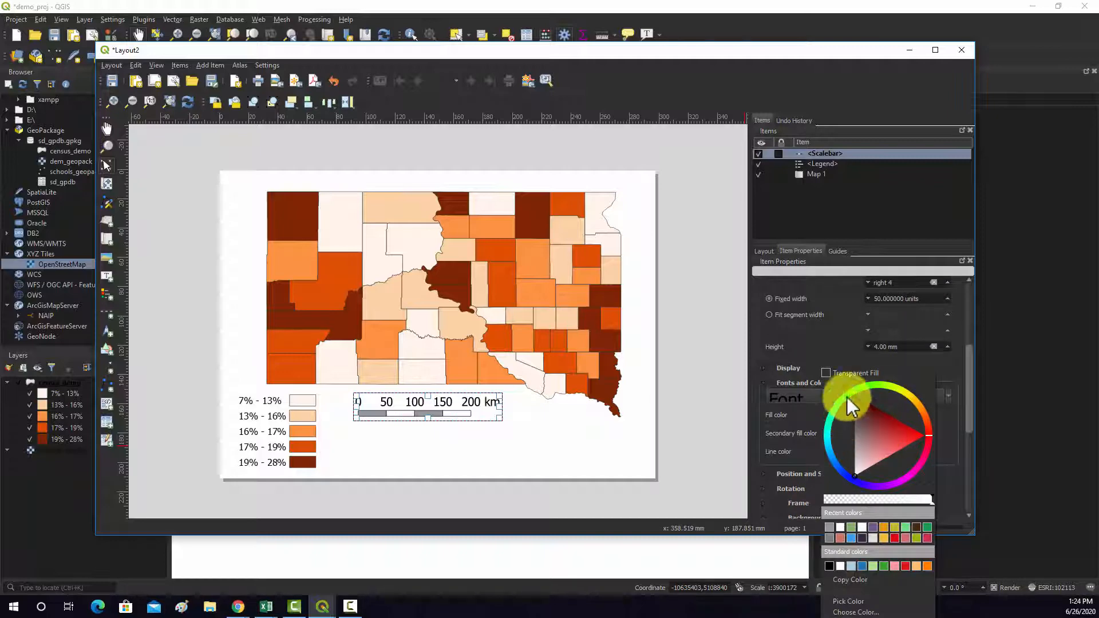
click(857, 611)
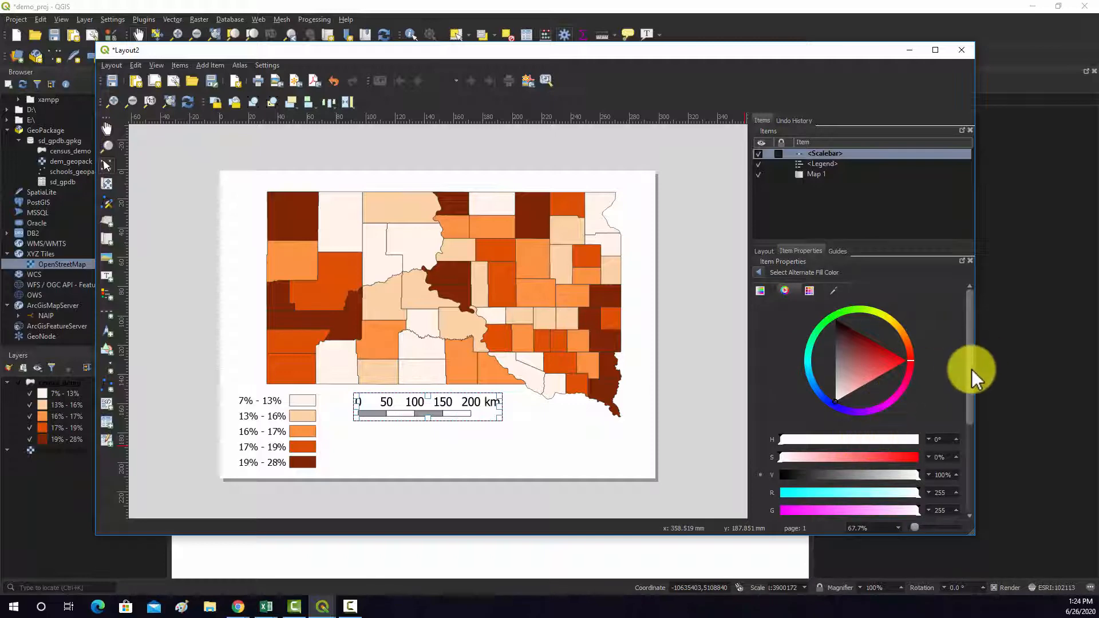
drag(971, 369, 977, 472)
key(BackSpace)
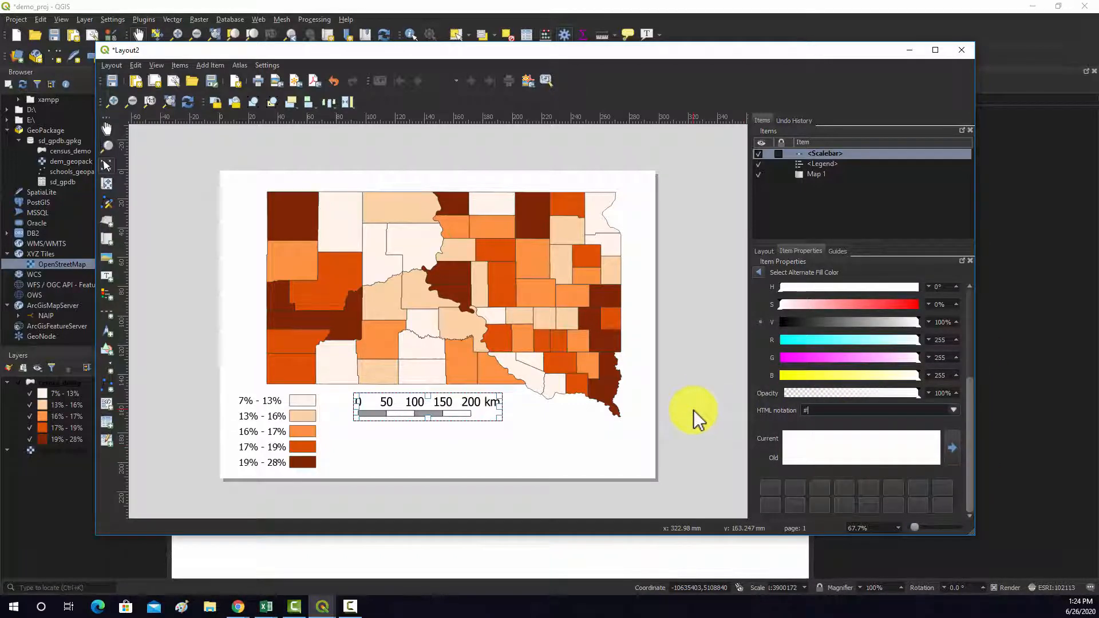
text(333333)
key(Return)
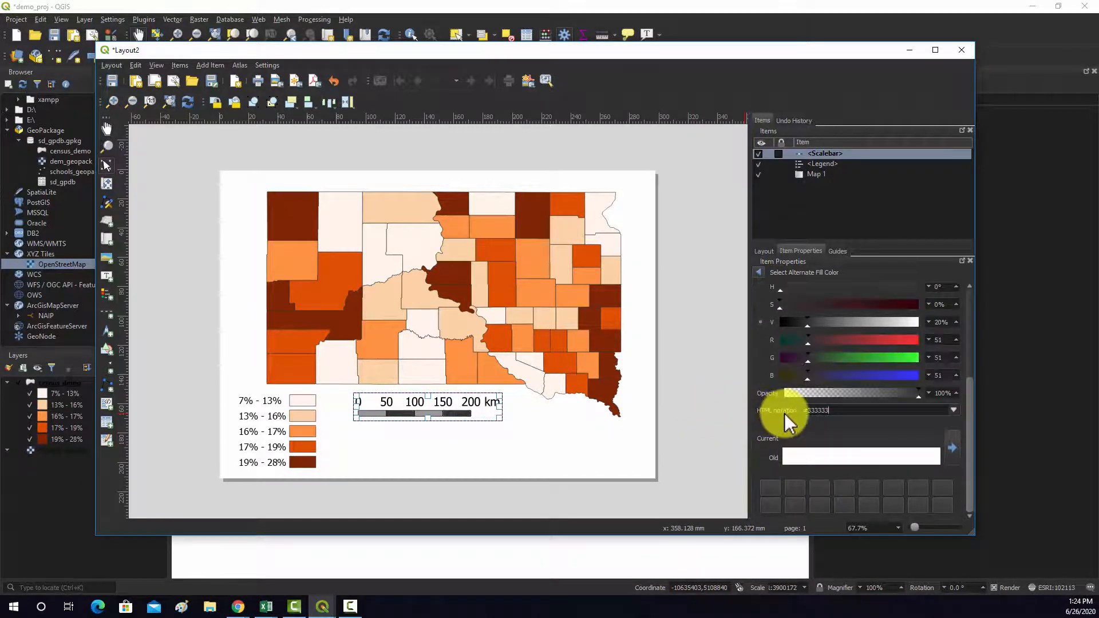
click(512, 430)
click(717, 427)
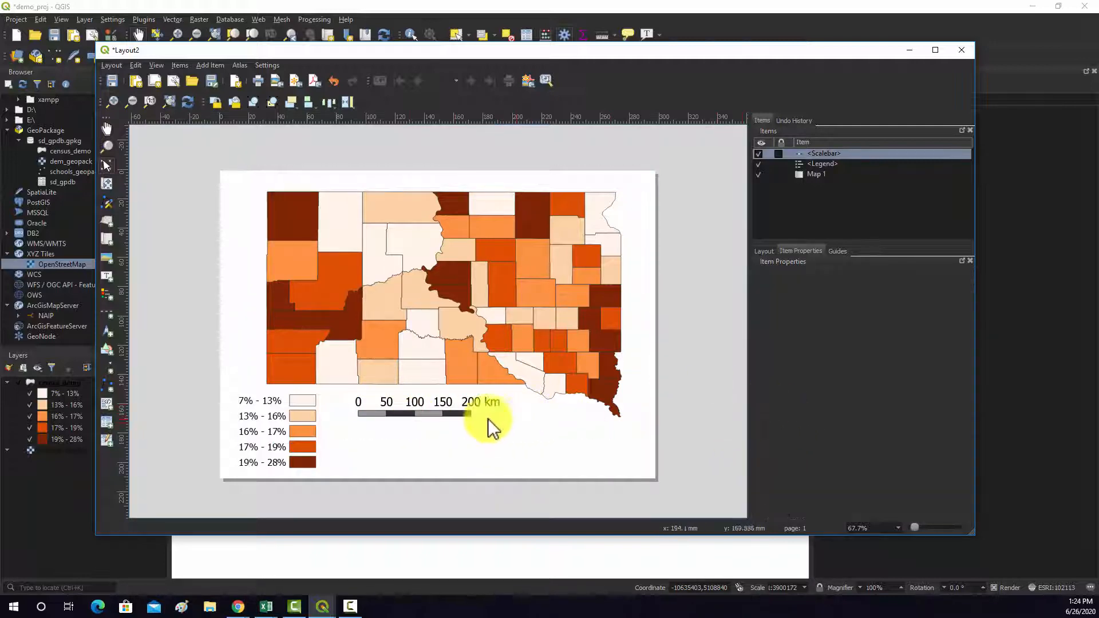
- Change the scale bar's line color to white, picked from the recent colors, and deselect the scale bar
click(450, 405)
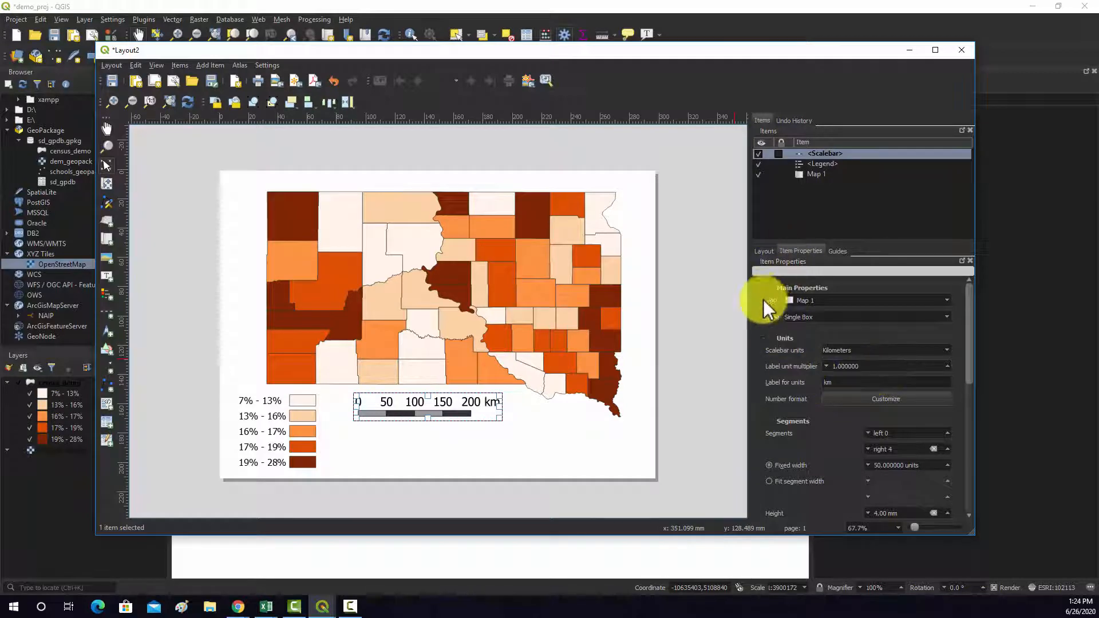
drag(967, 354, 961, 442)
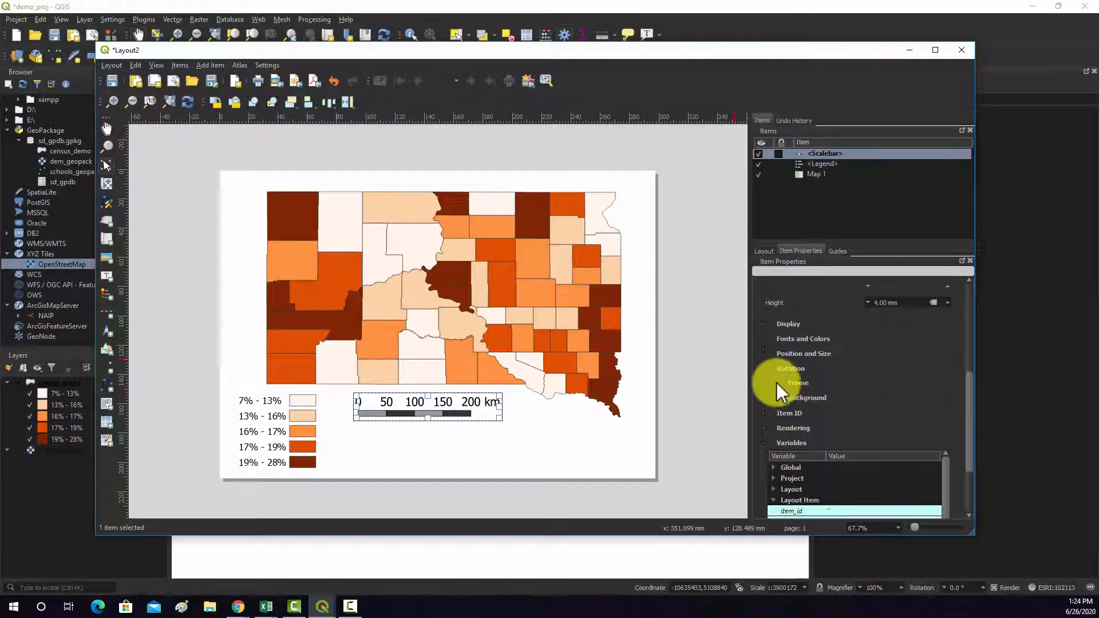
click(764, 339)
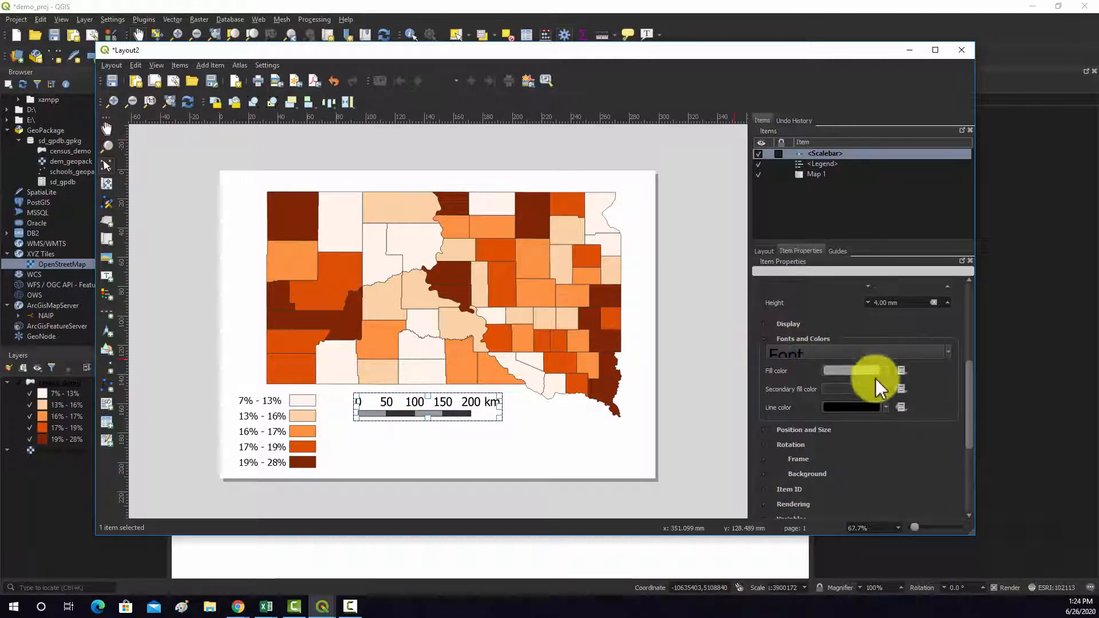
click(884, 408)
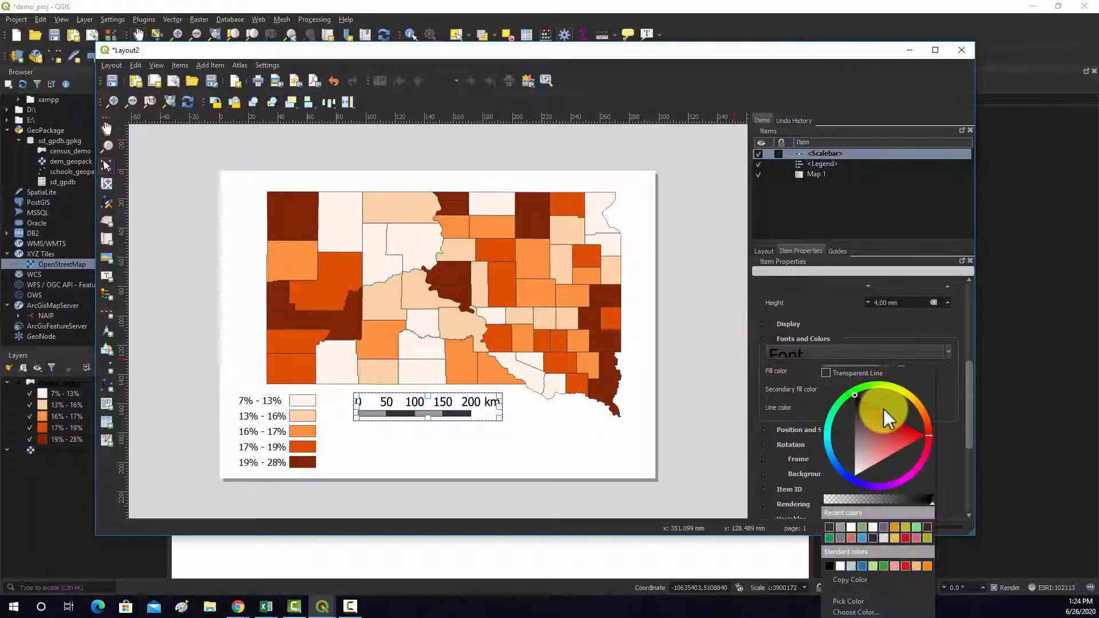
click(852, 528)
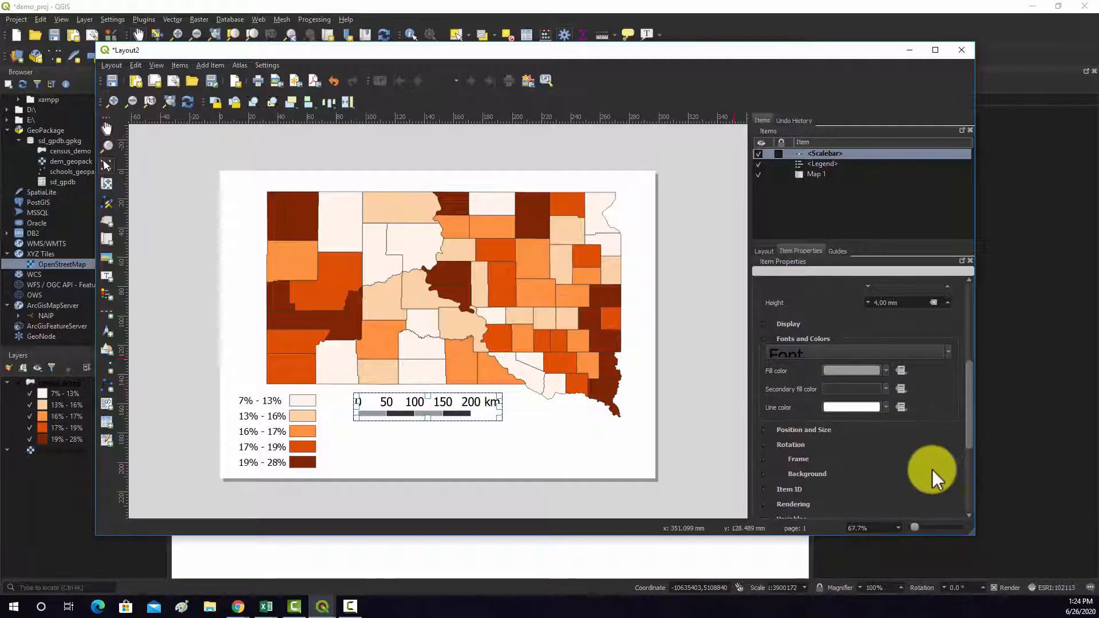
click(566, 456)
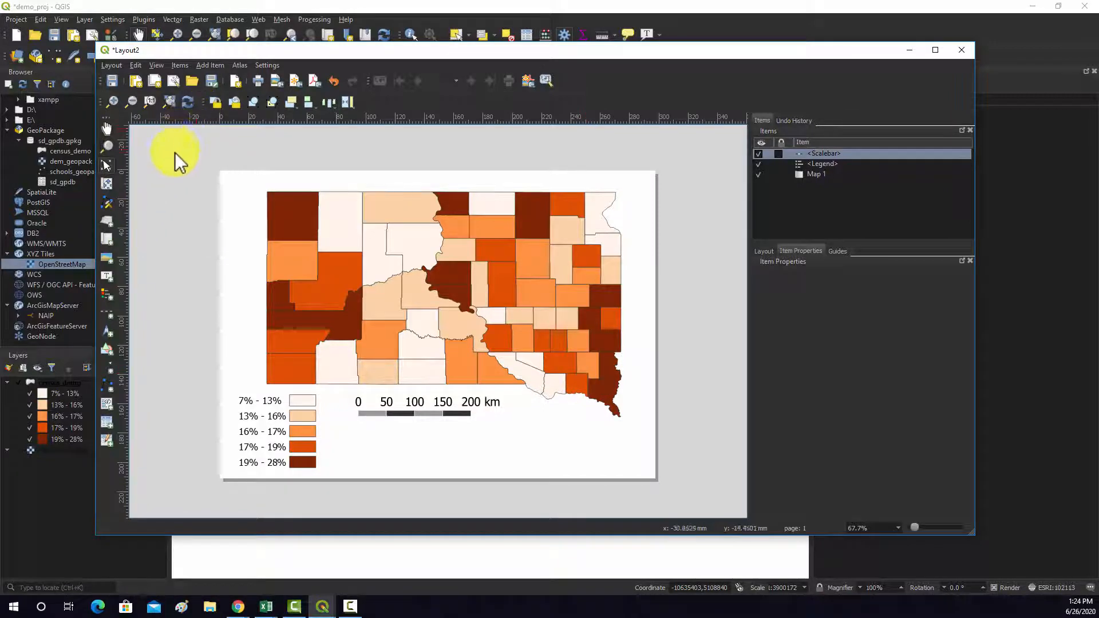
- Add a north arrow in the blank area below the map, to the right of the scale bar
click(180, 67)
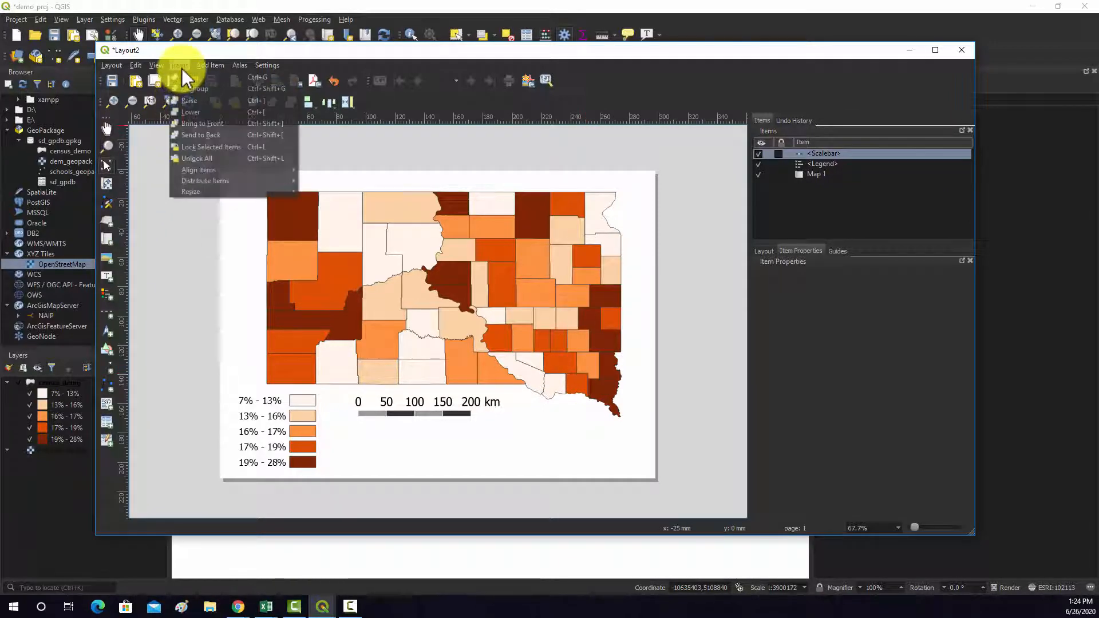
click(202, 66)
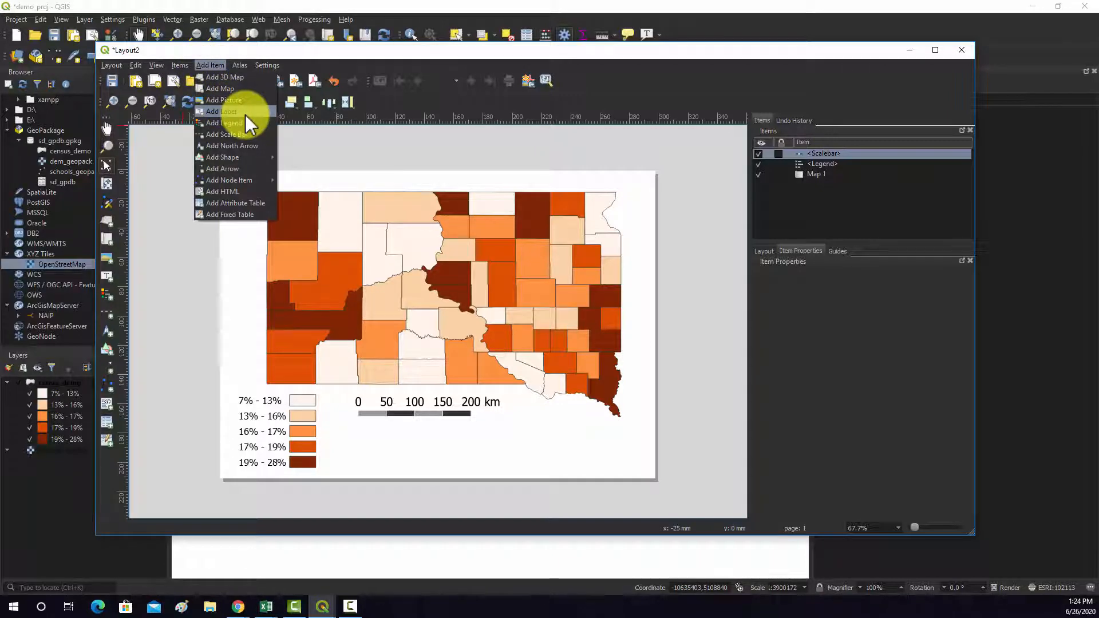
click(227, 146)
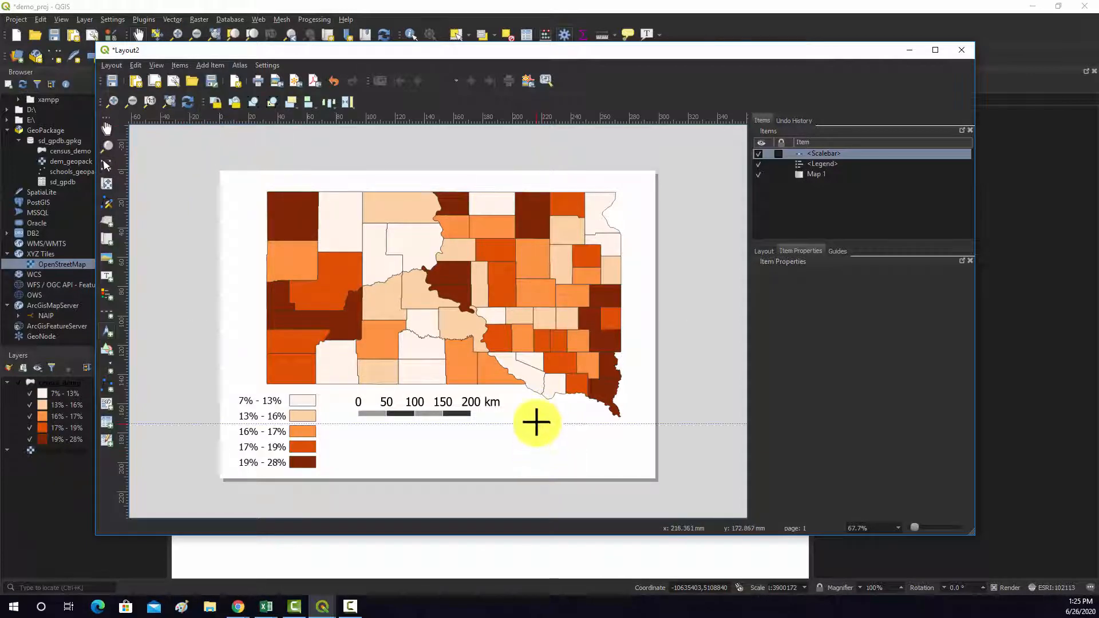
drag(537, 424, 559, 445)
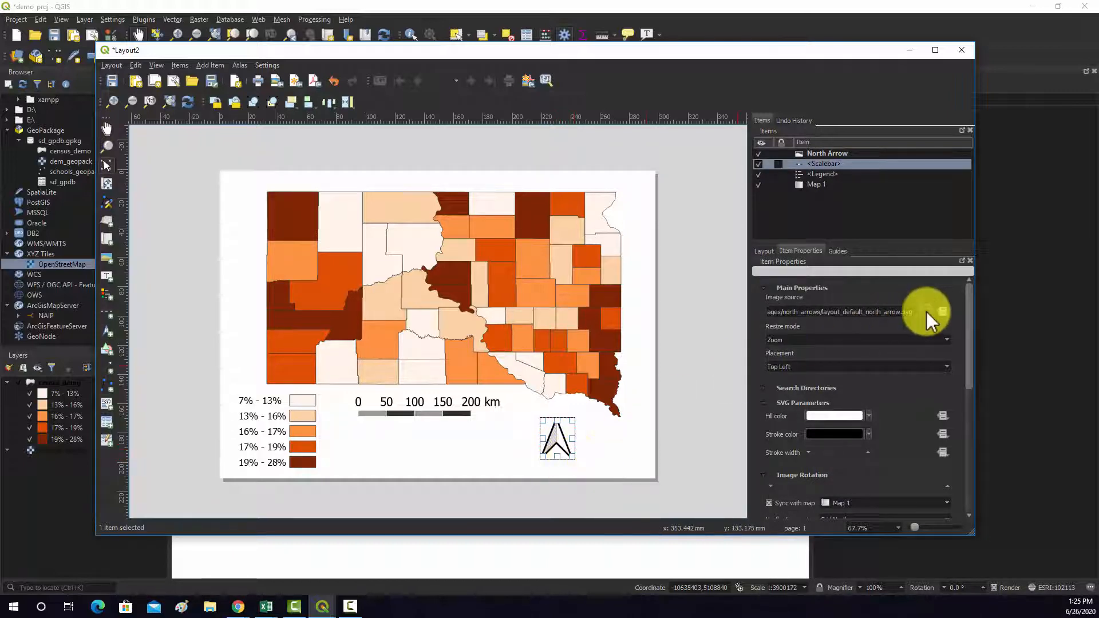
click(924, 312)
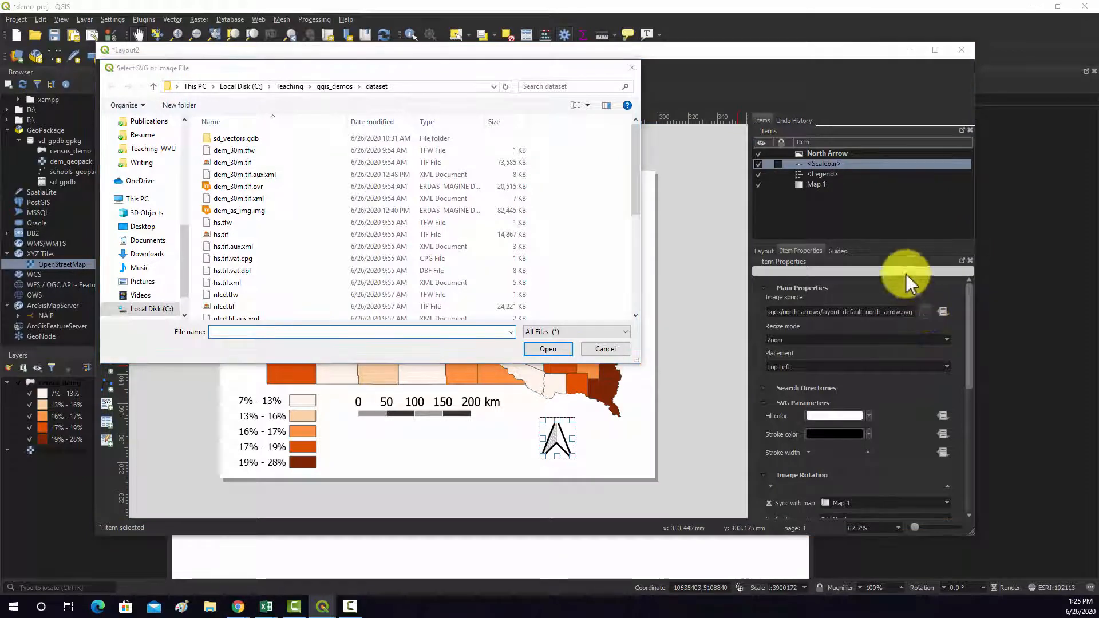
click(632, 67)
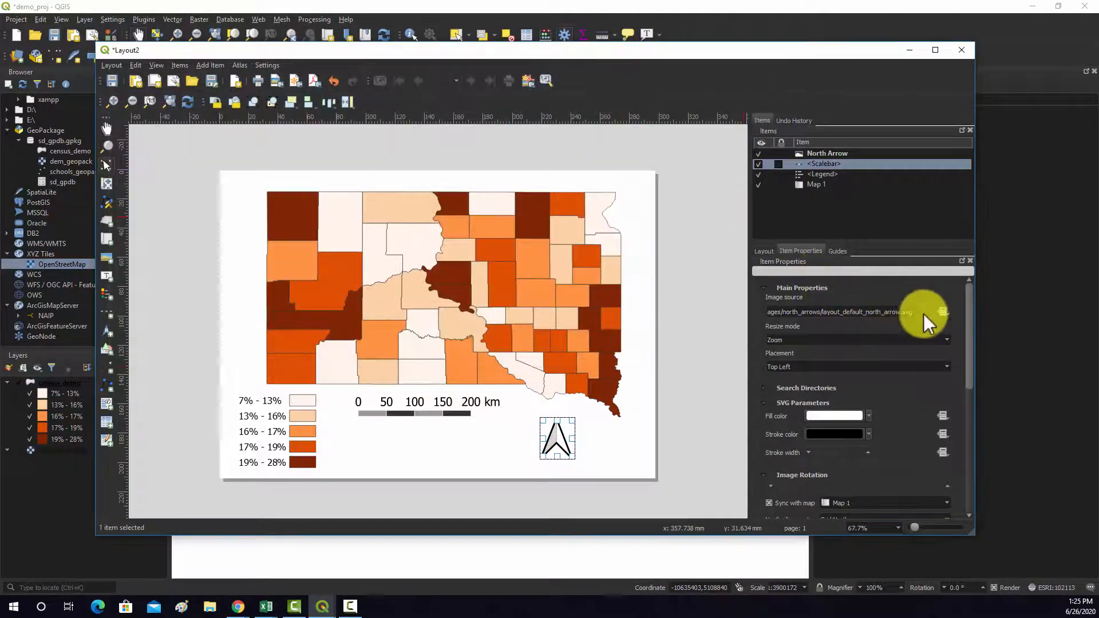
click(943, 310)
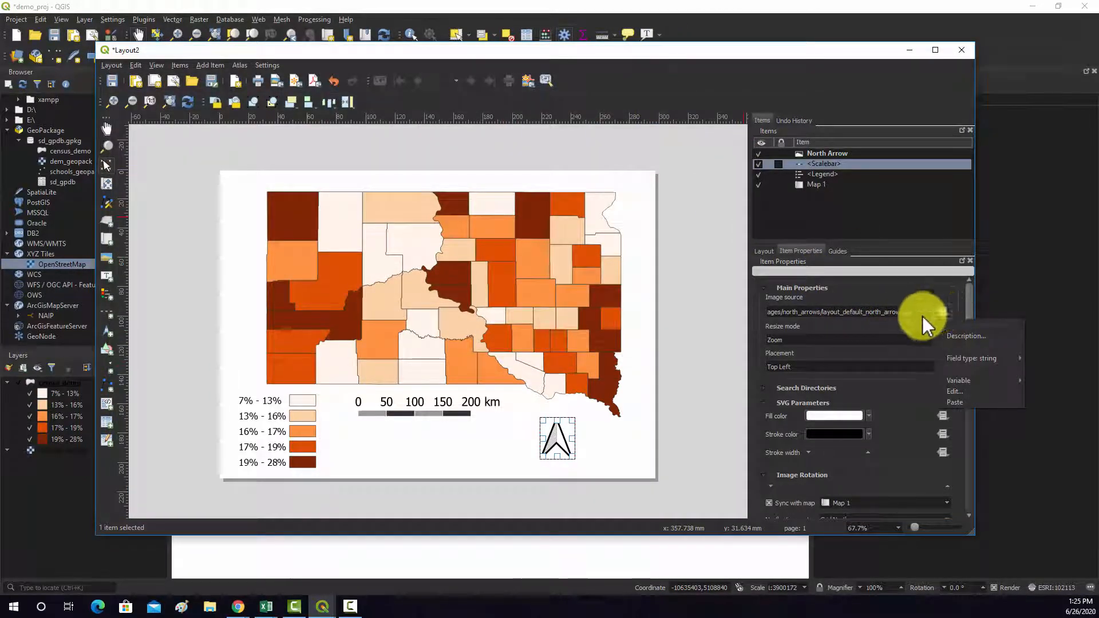
click(916, 317)
click(925, 312)
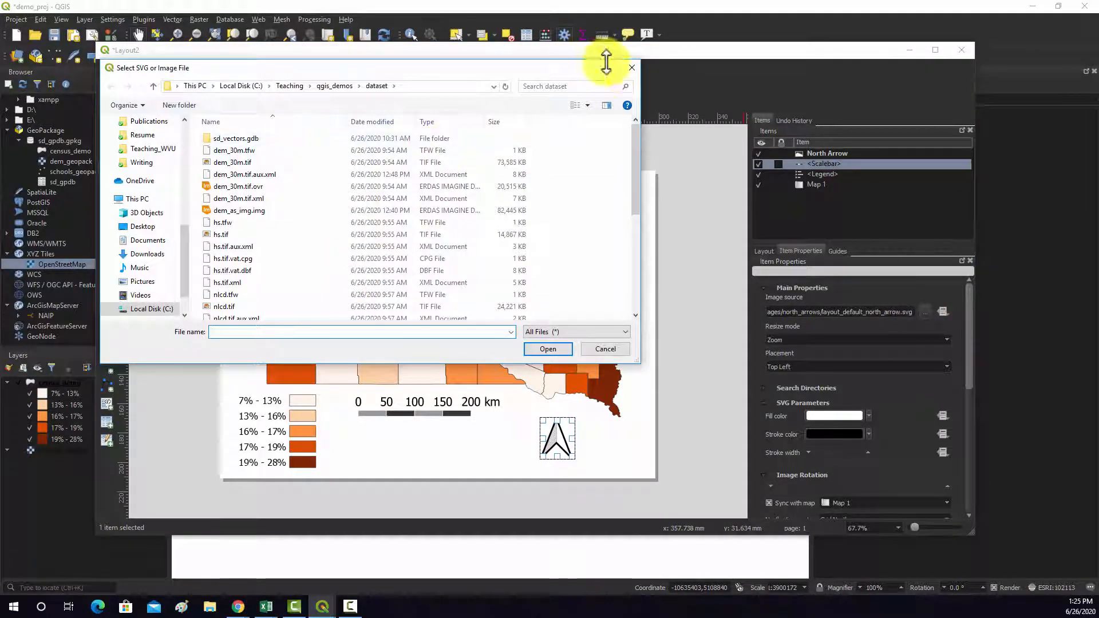
click(632, 69)
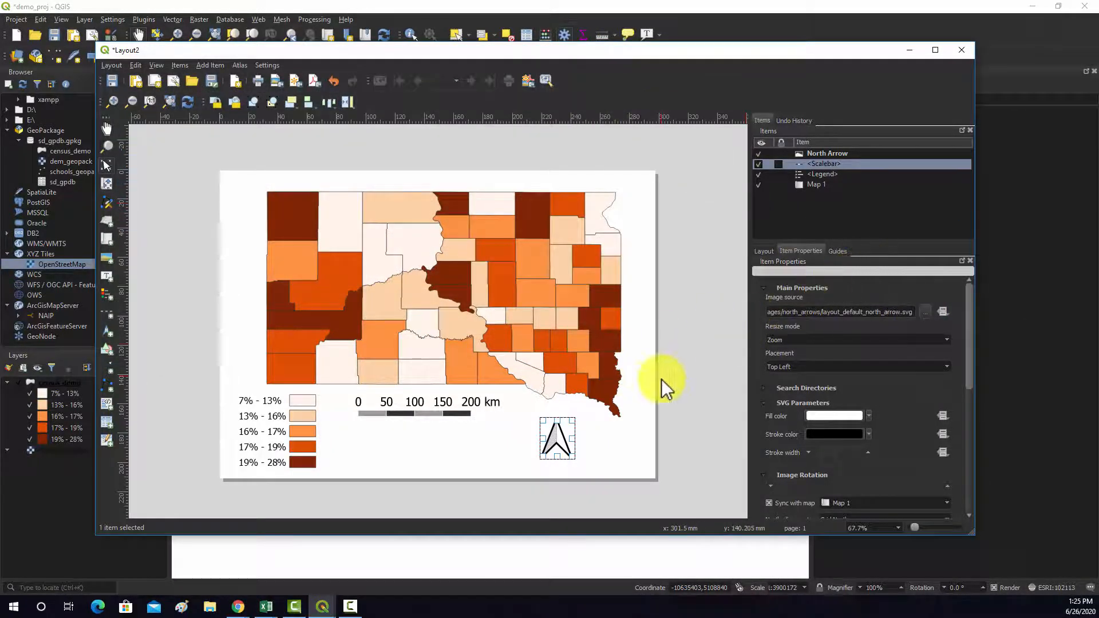
- Enlarge the north arrow slightly and change its fill color to dark yellow, picked from the recent colors
drag(573, 420, 578, 444)
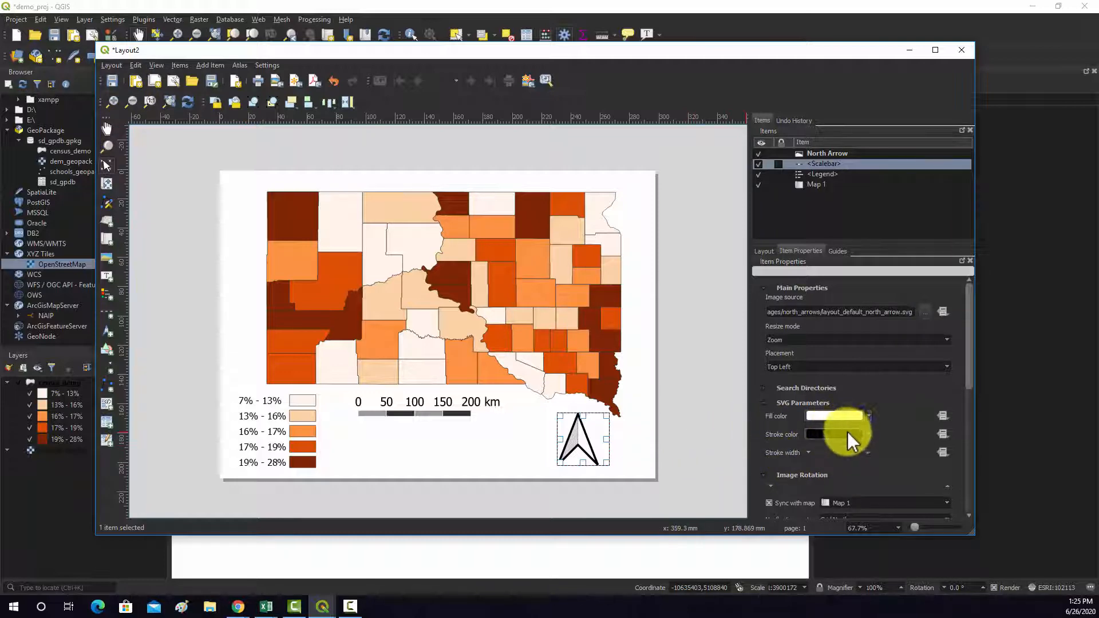
click(870, 416)
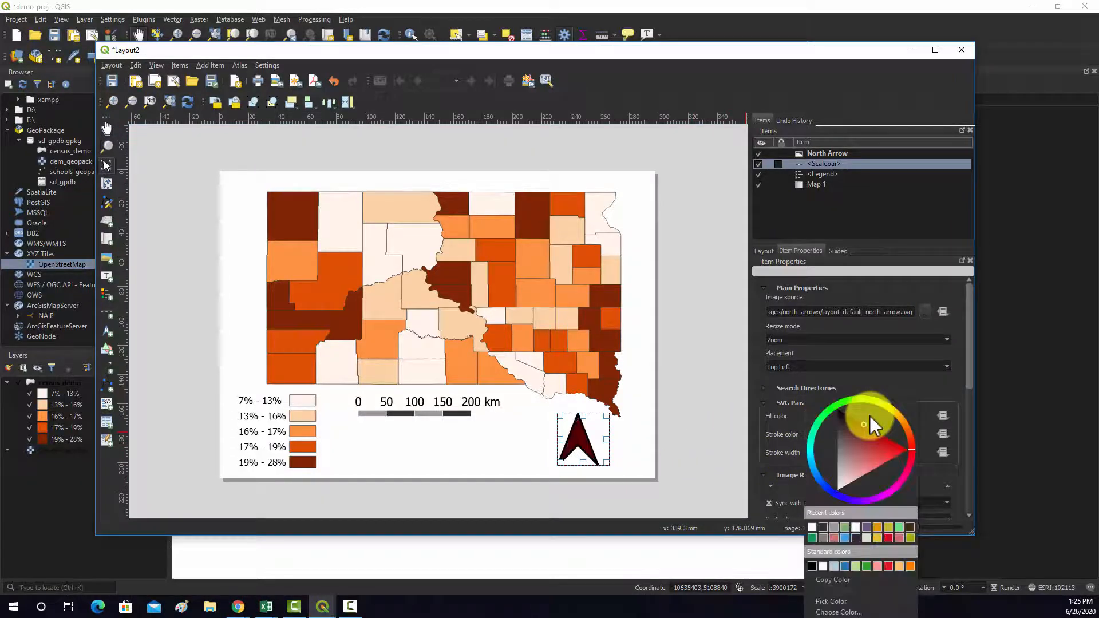
click(882, 528)
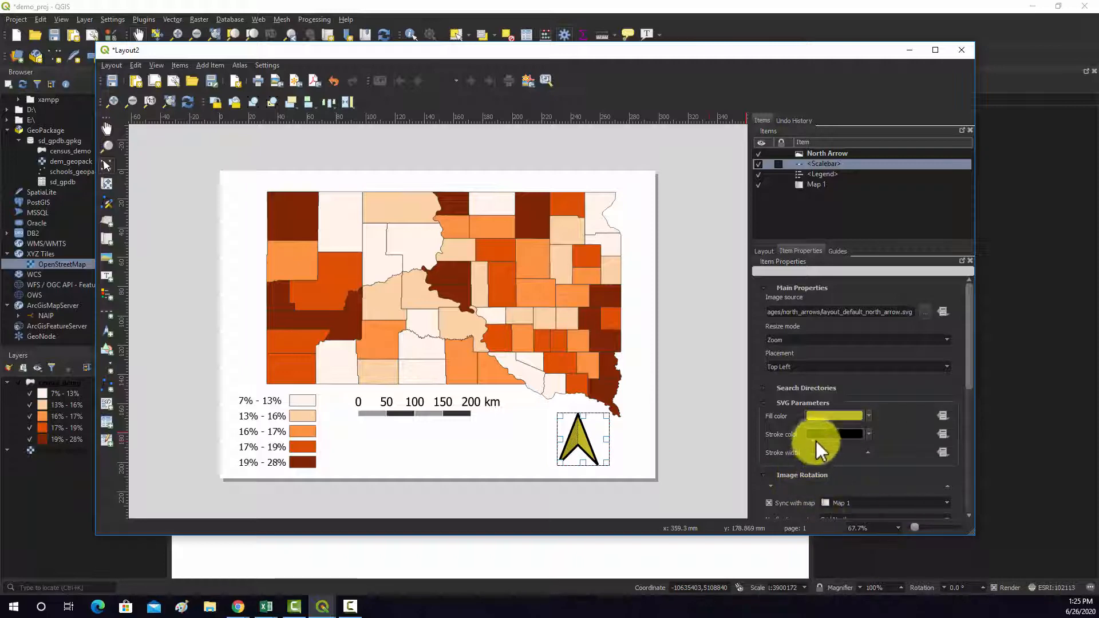
- Shrink the north arrow and place it between the legend and the scale bar, leaving it selected
drag(606, 460, 339, 406)
click(475, 437)
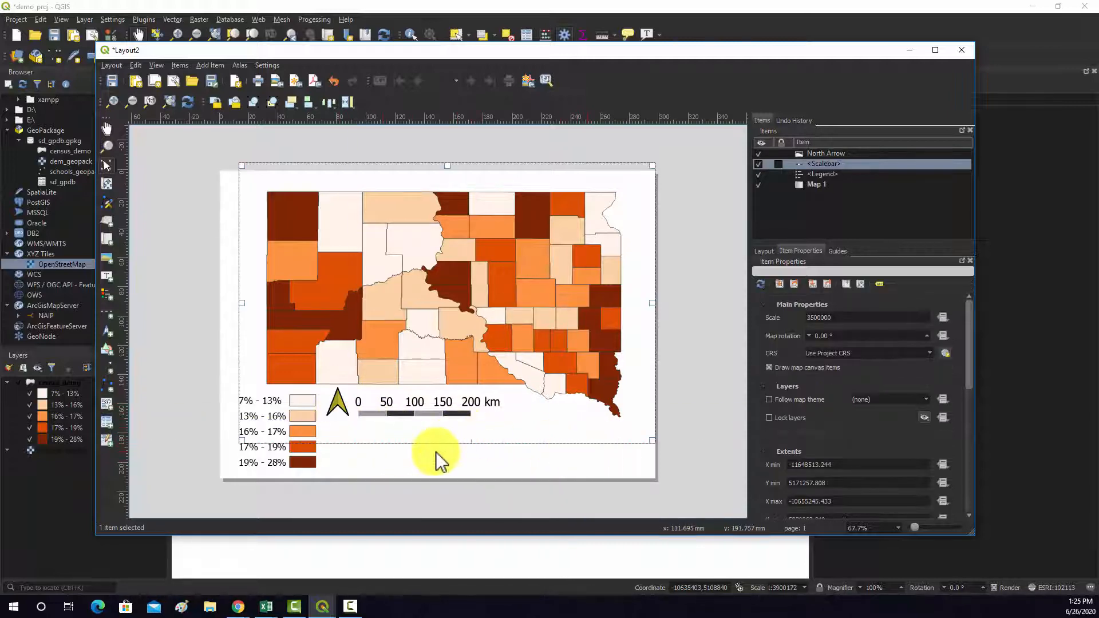
click(687, 405)
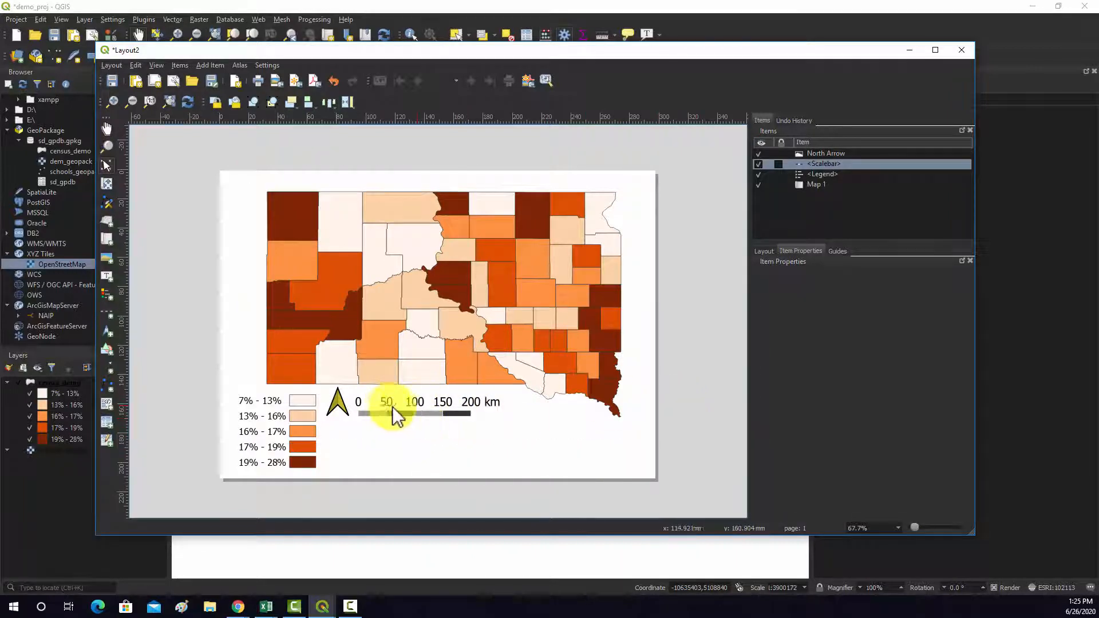
click(468, 431)
click(721, 441)
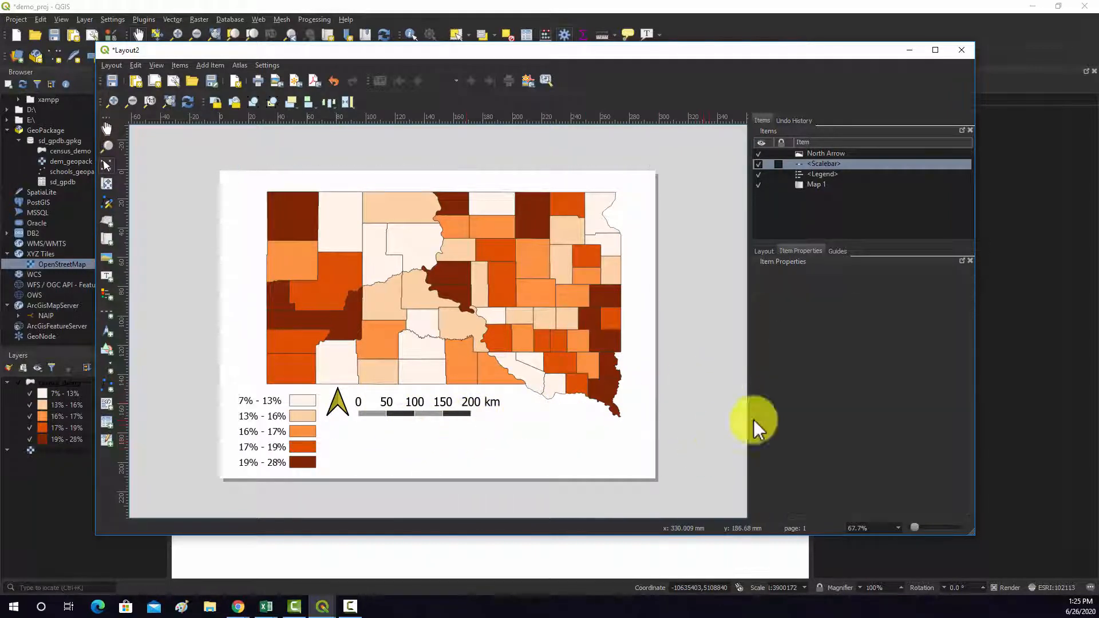
click(341, 408)
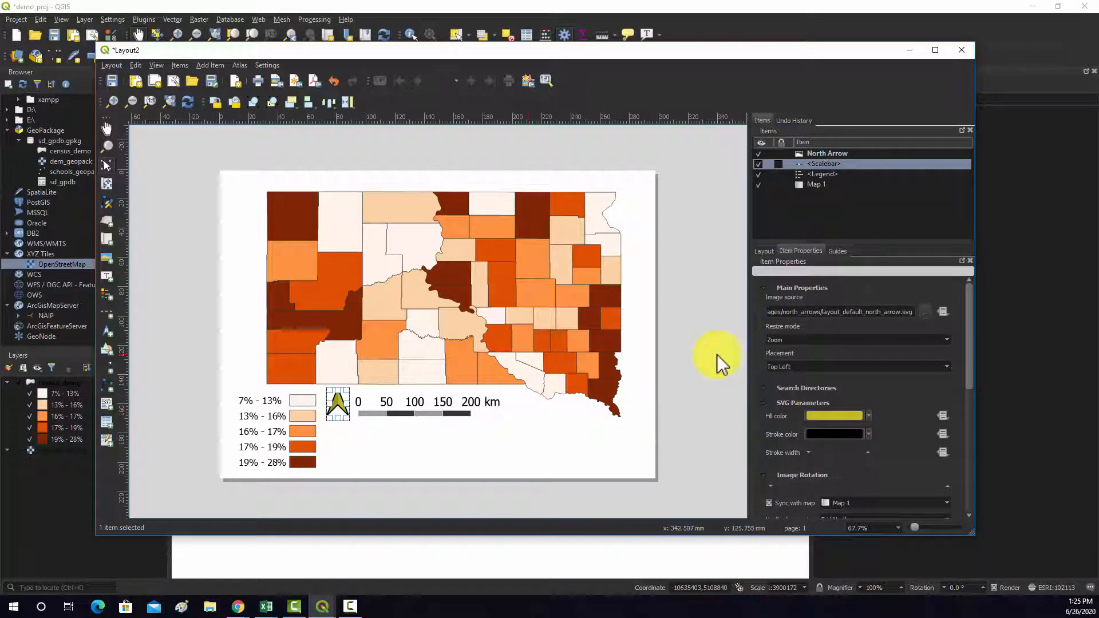
- Add a wide text label on the page below the scale bar, to the right of the legend
click(207, 66)
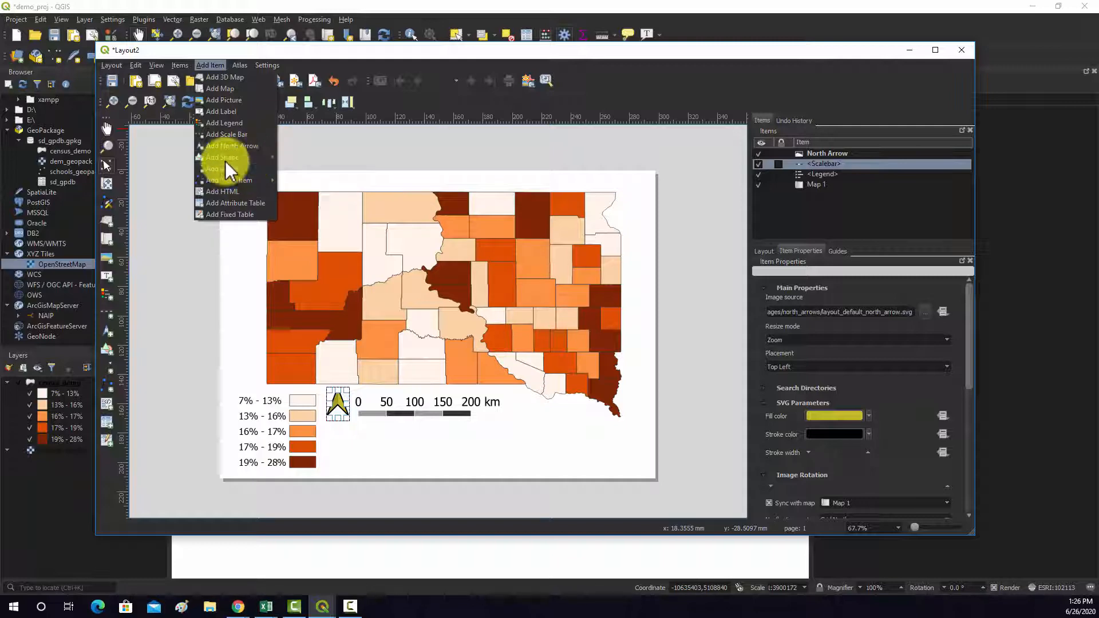
click(225, 112)
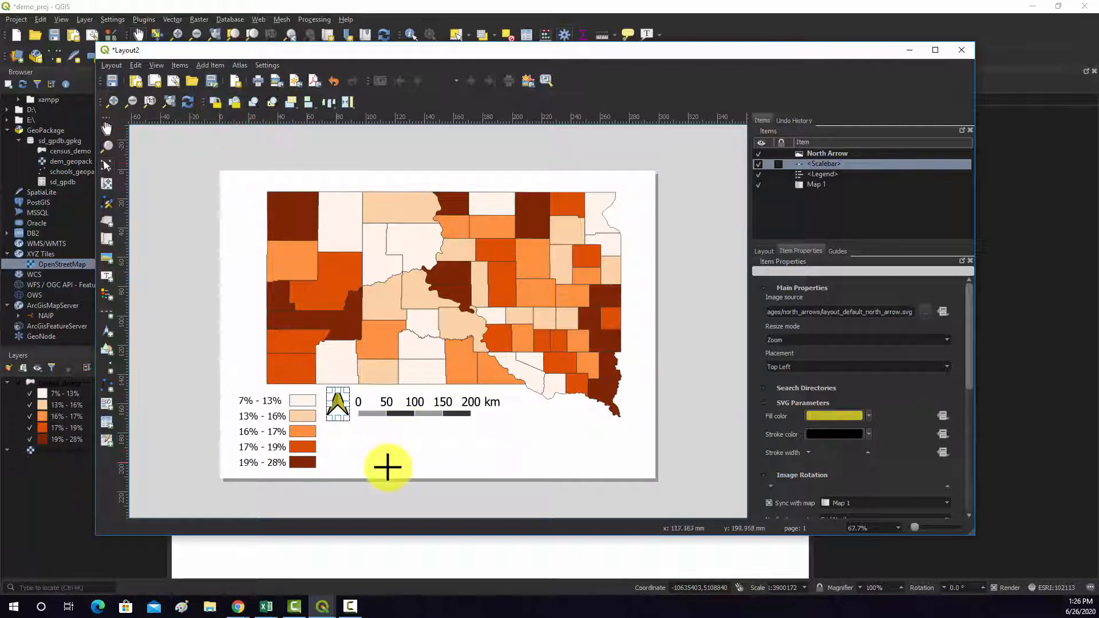
drag(371, 436, 623, 464)
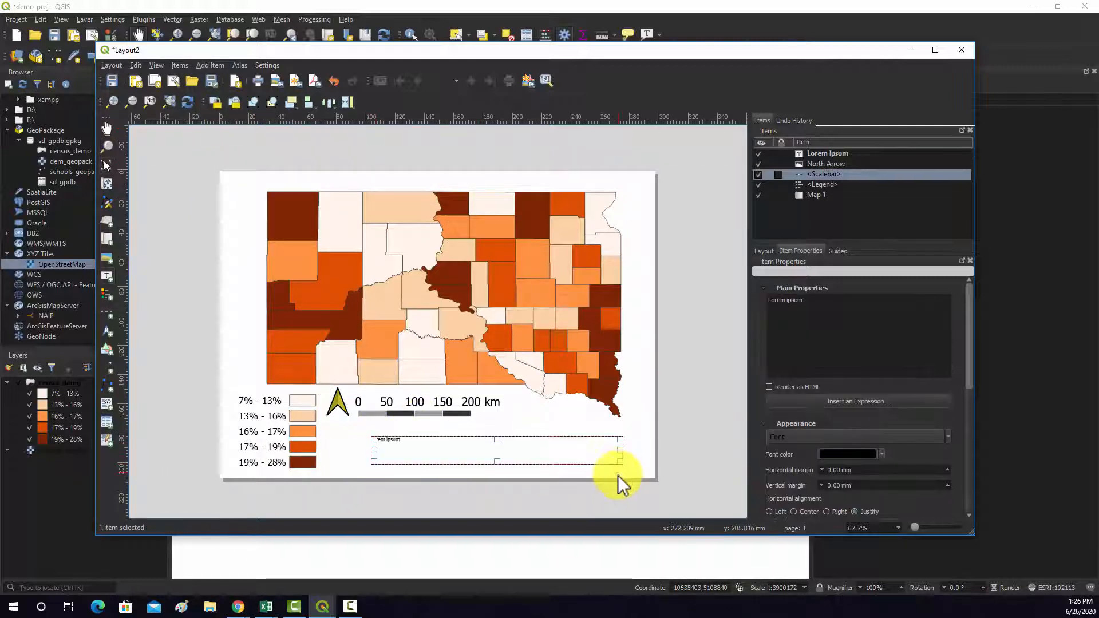
- Replace the label's placeholder text with "Percent with Bachelor Degree"
drag(832, 304, 653, 289)
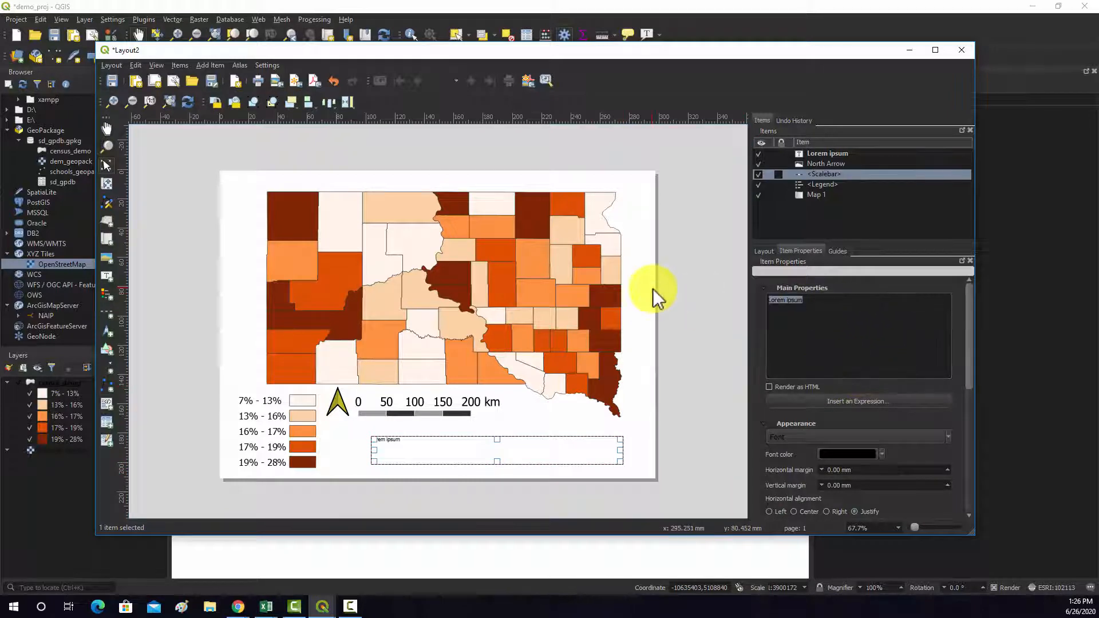
key(BackSpace)
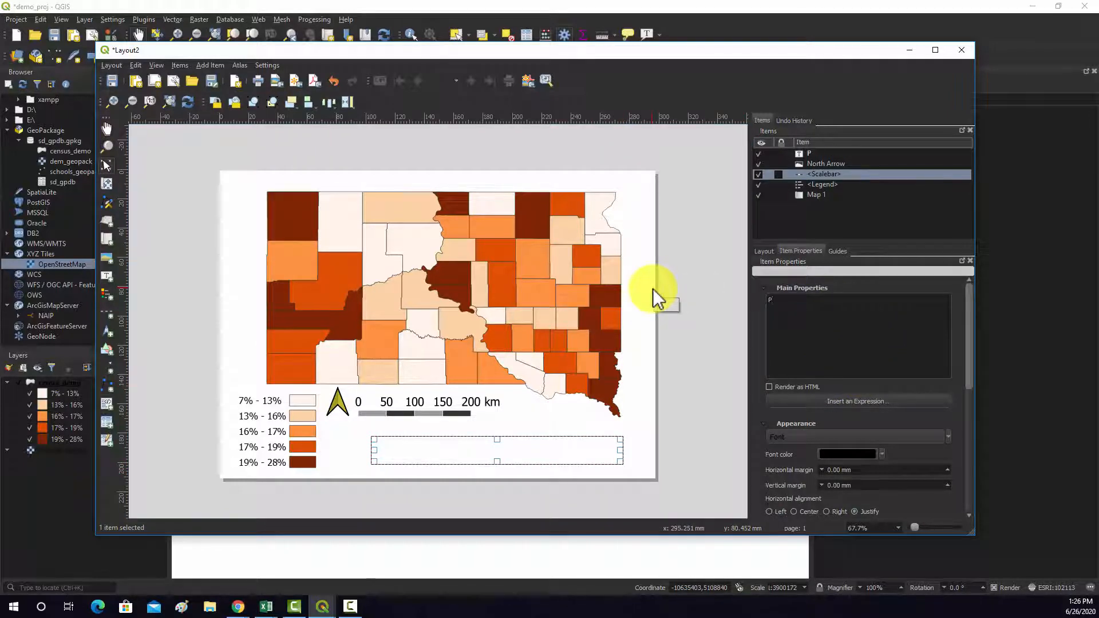
text(Percent with Bachelor Degree)
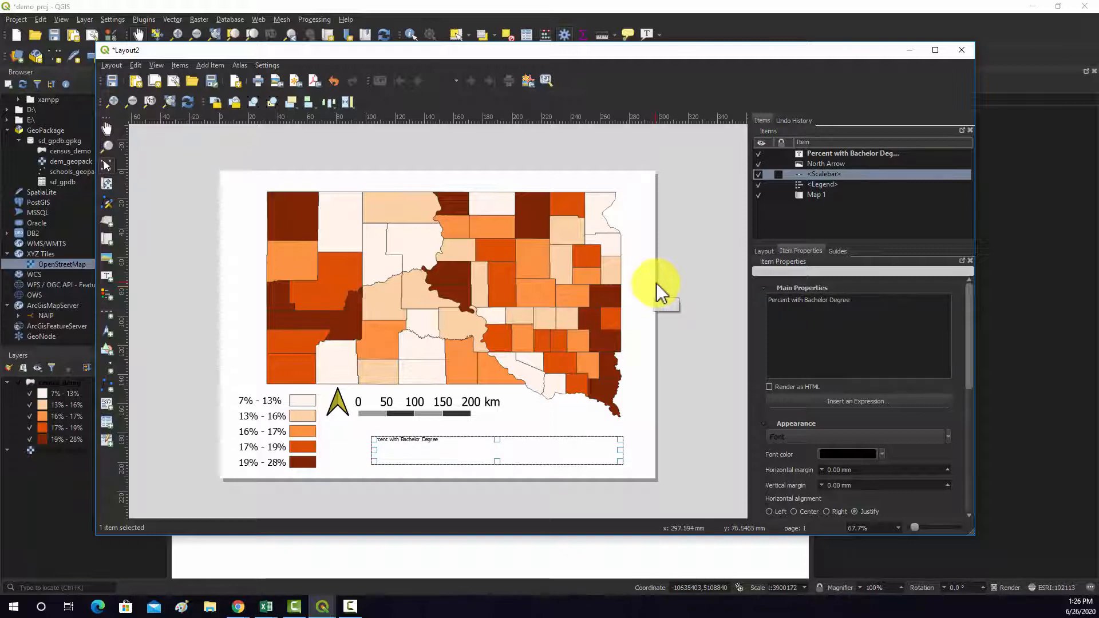
- Set the title label's font to Tahoma, size 36
click(857, 438)
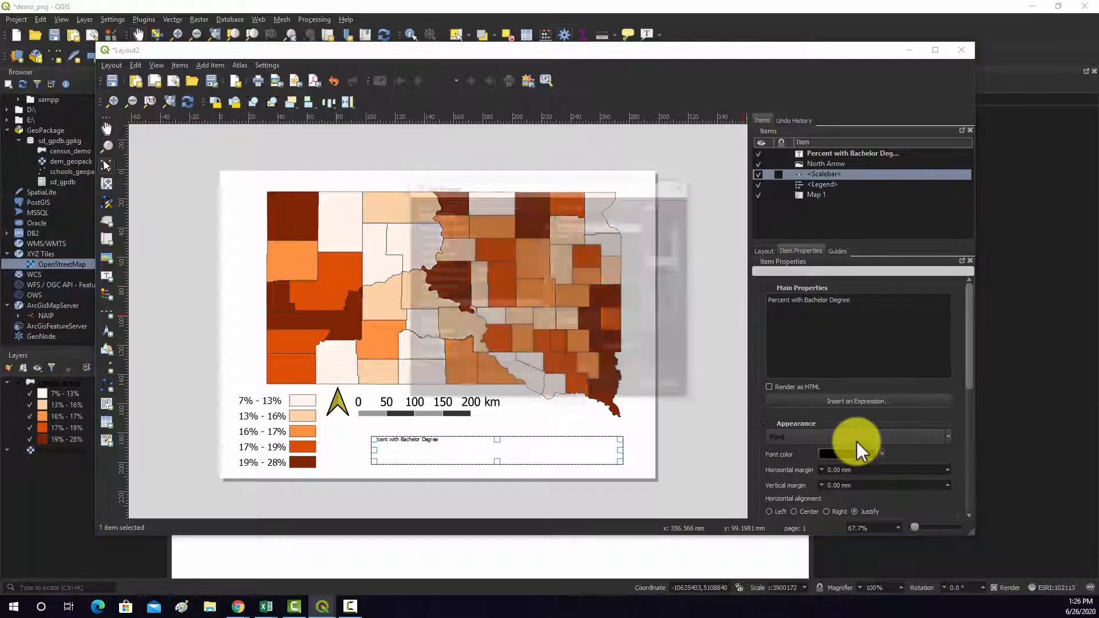
text(t)
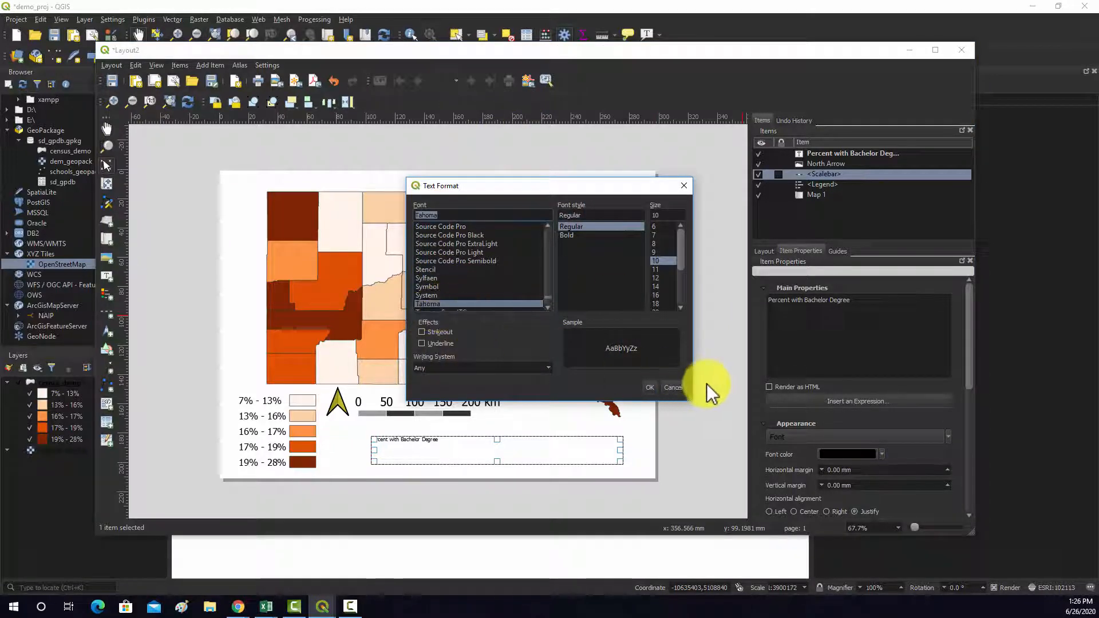
scroll(675, 308, down, 3)
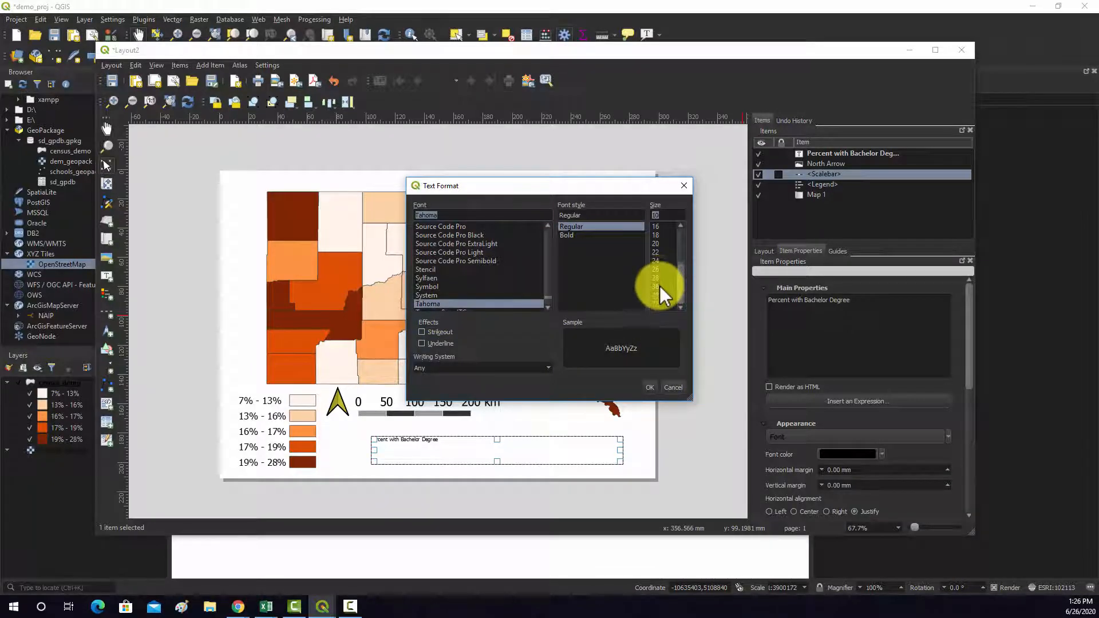
click(658, 286)
click(653, 389)
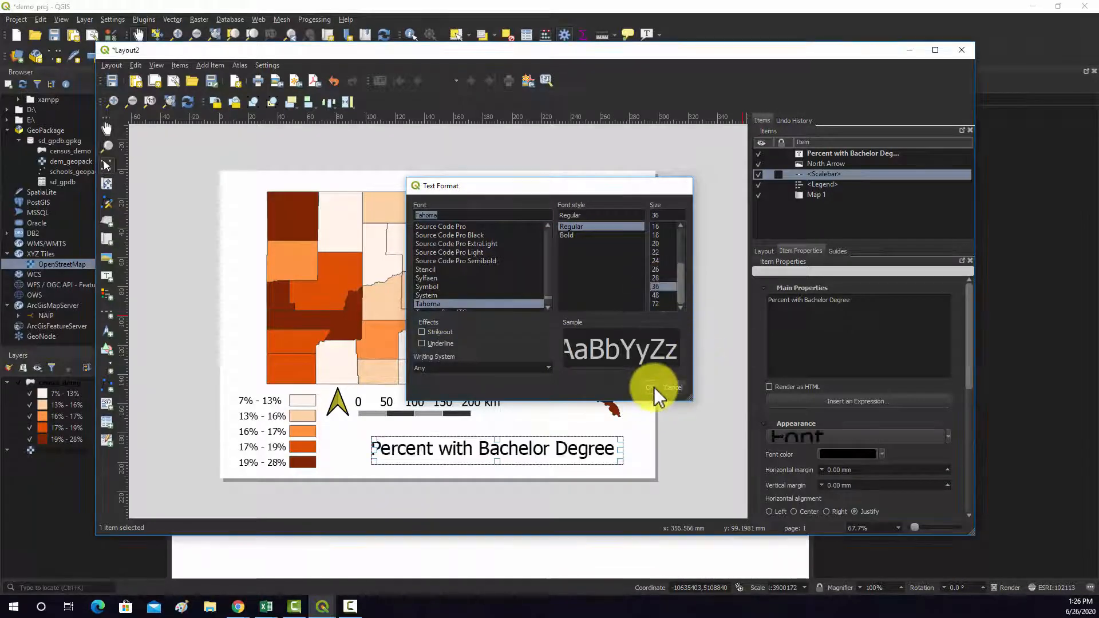
click(673, 469)
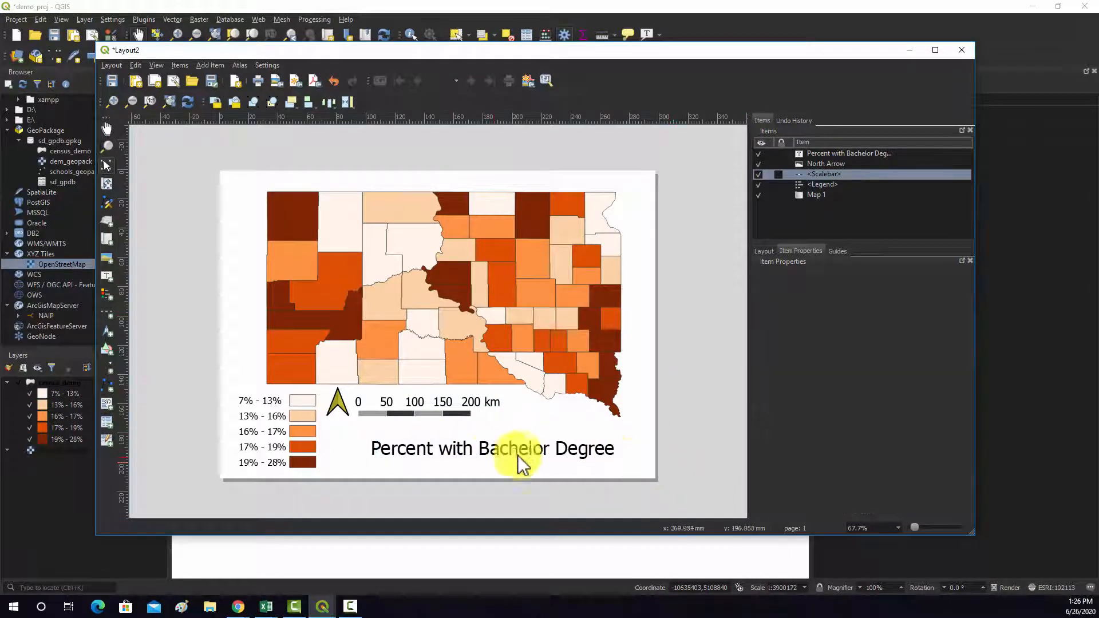
- Nudge the "Percent with Bachelor Degree" label slightly up and to the left on the page, leaving it selected
click(495, 449)
drag(503, 449, 493, 444)
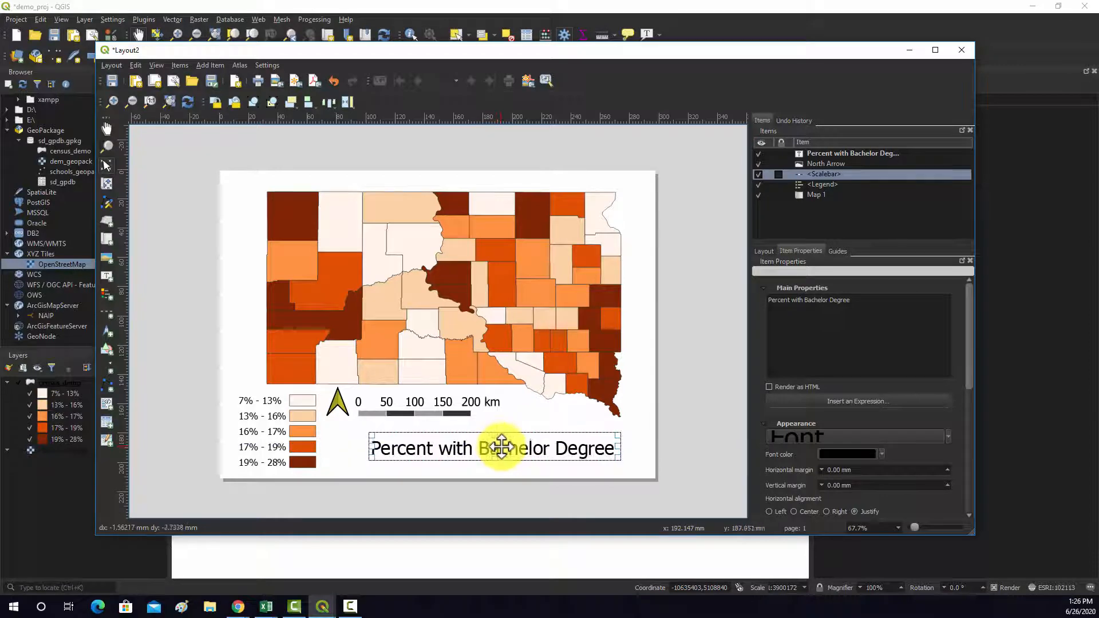
click(663, 440)
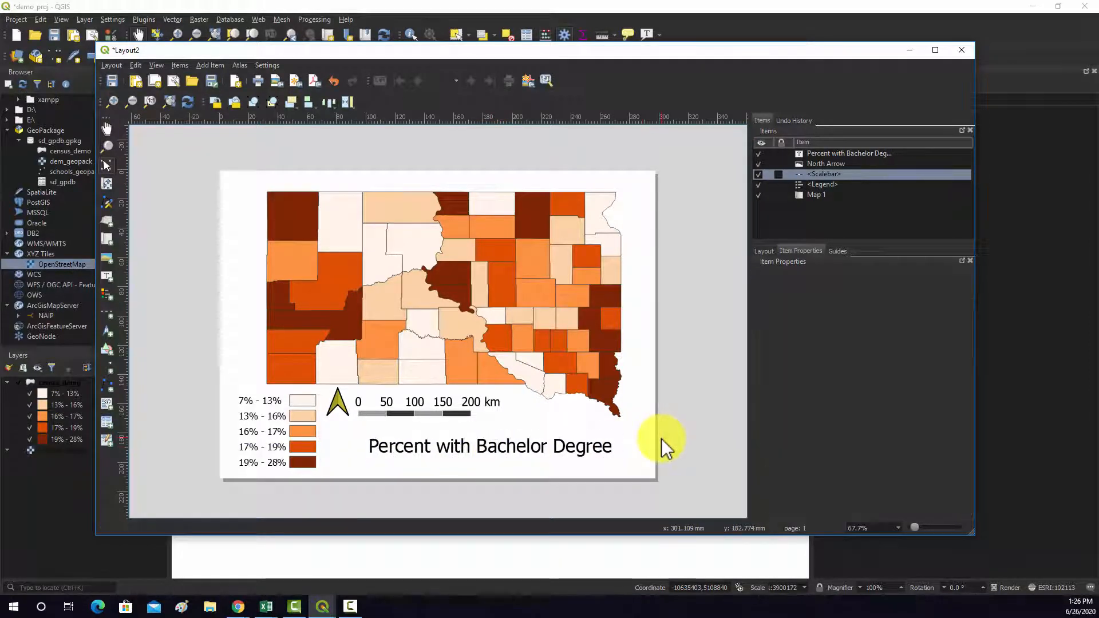
click(601, 446)
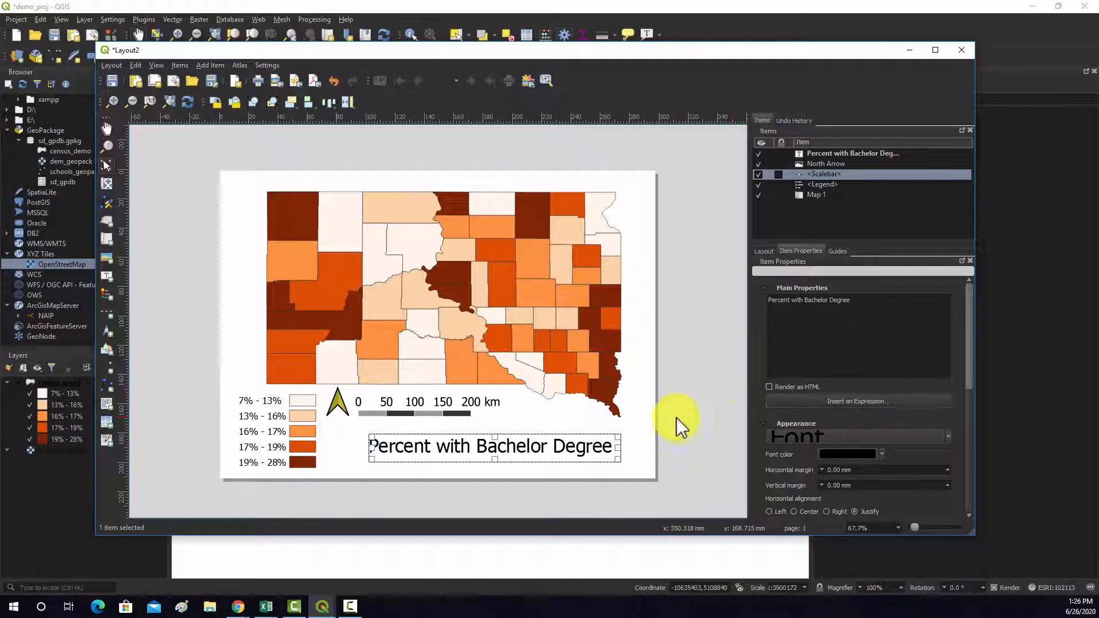
- Add a small text label below the title near the page's lower-right corner, reading "Data from US Census"
click(181, 65)
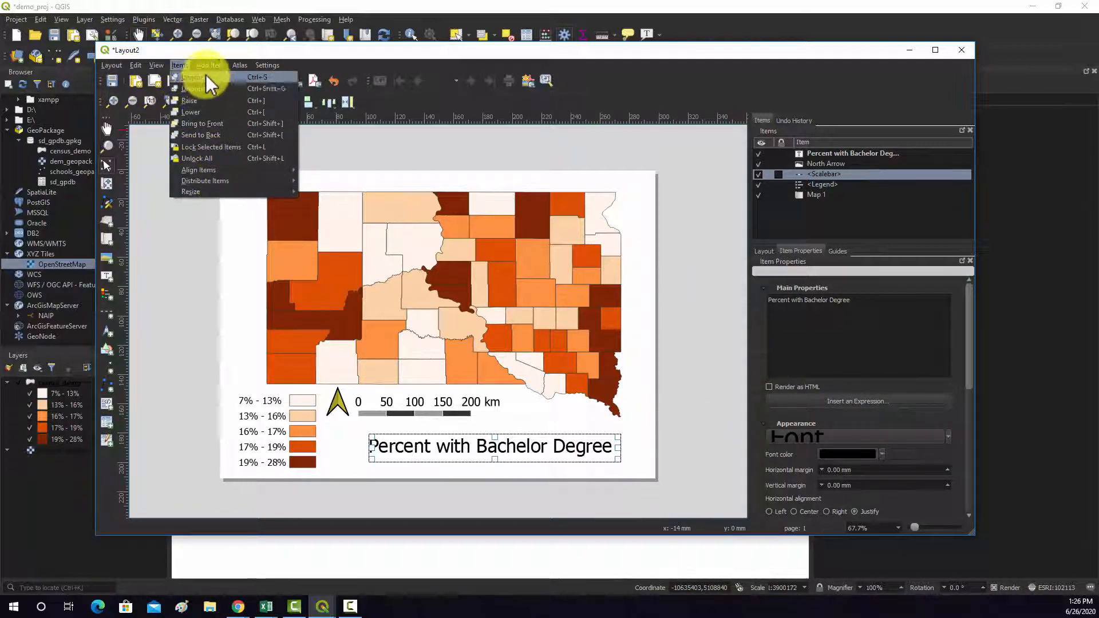
click(211, 65)
mouse_move(230, 181)
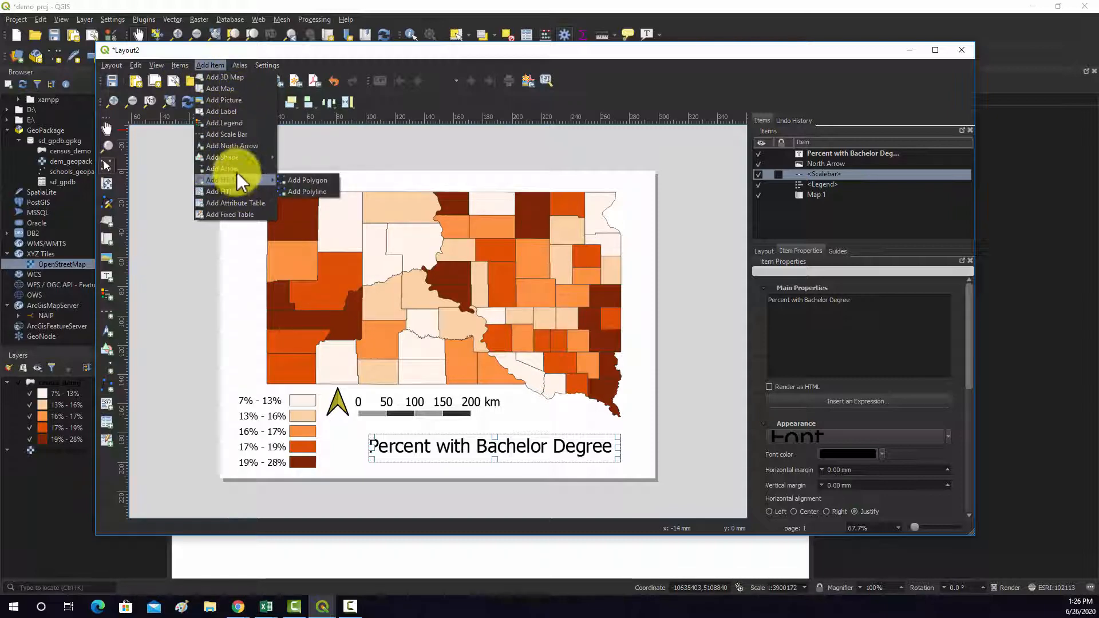
click(238, 112)
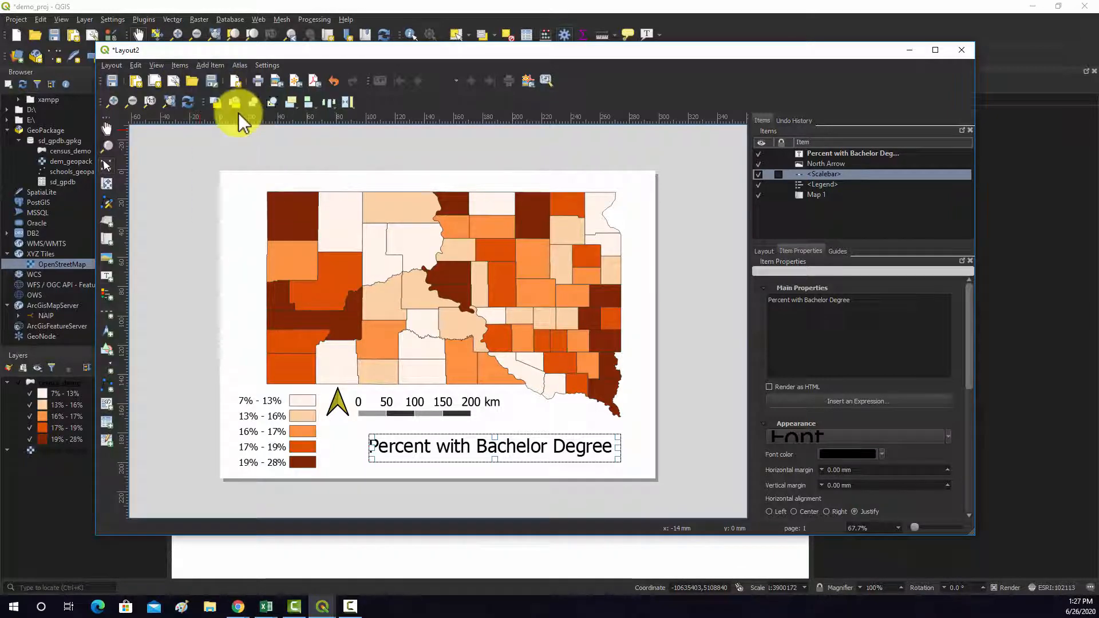
drag(531, 469, 643, 480)
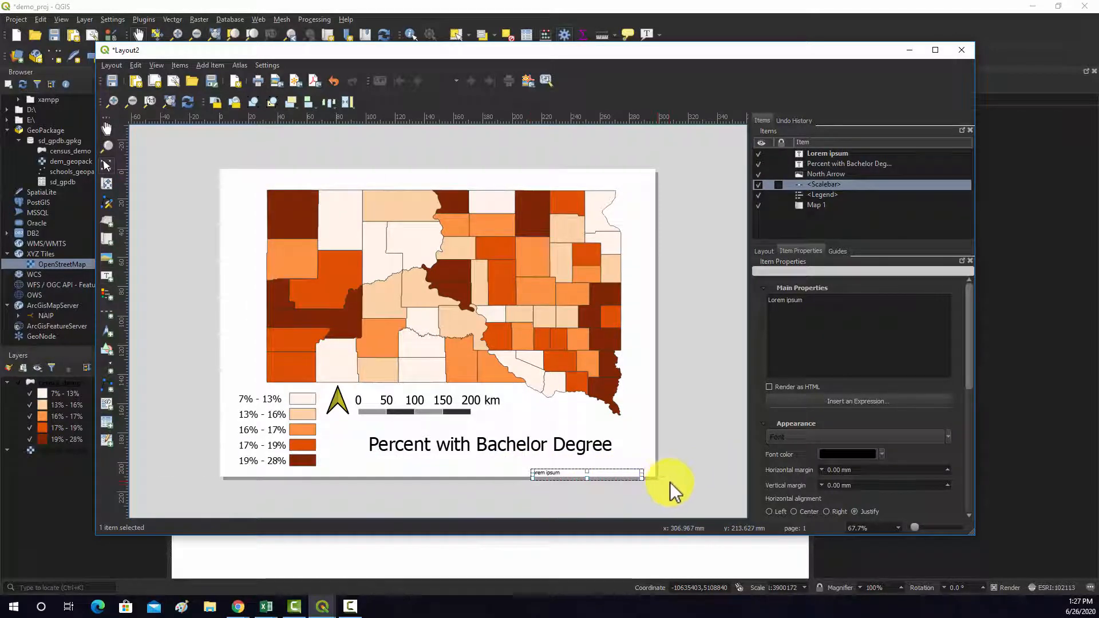
click(808, 308)
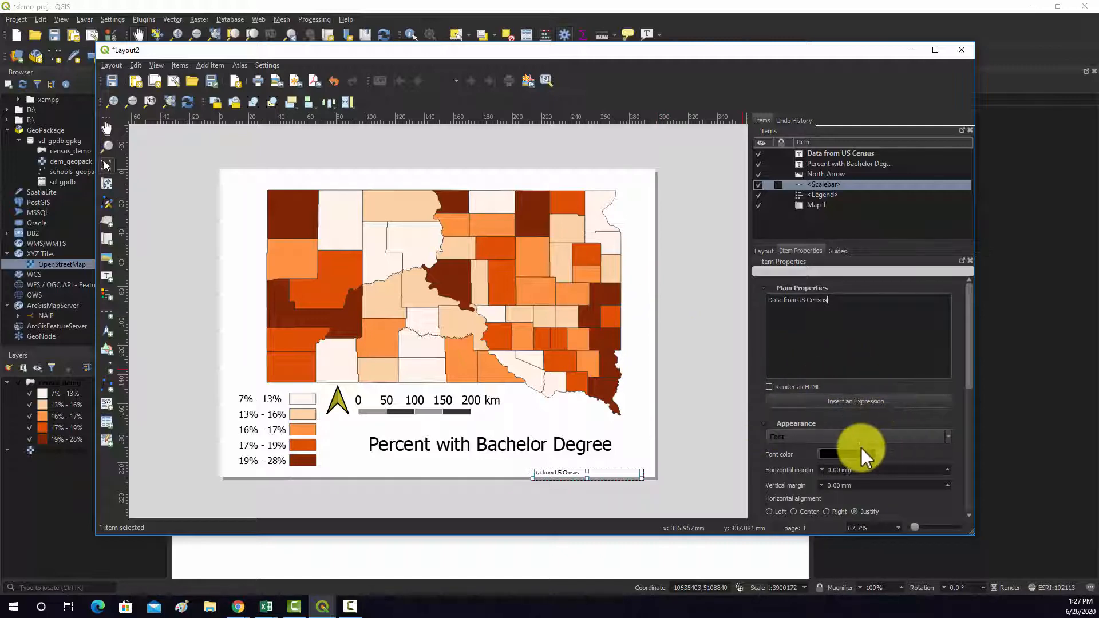
- Set the data source label's font to Tahoma, size 14, and shift the label right into the page's lower-right corner
click(873, 436)
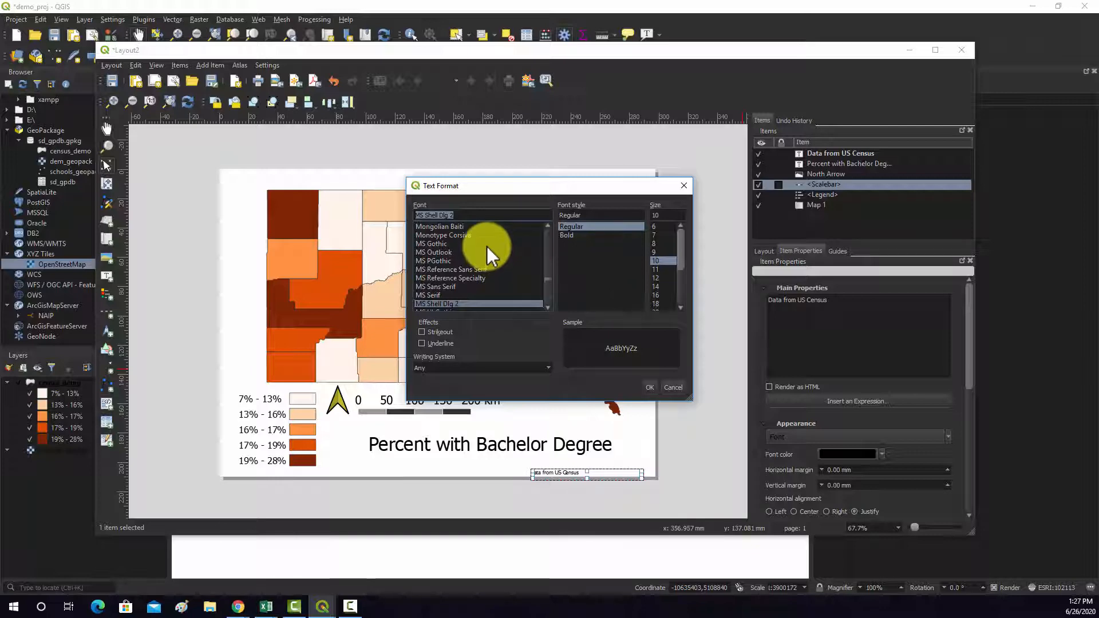
key(t)
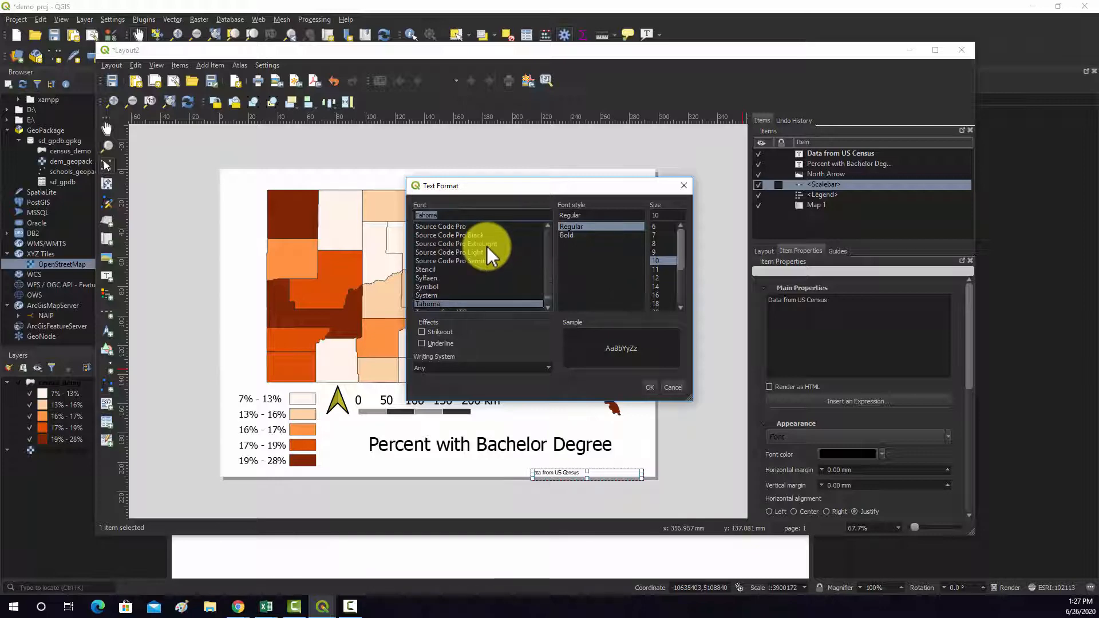
click(681, 306)
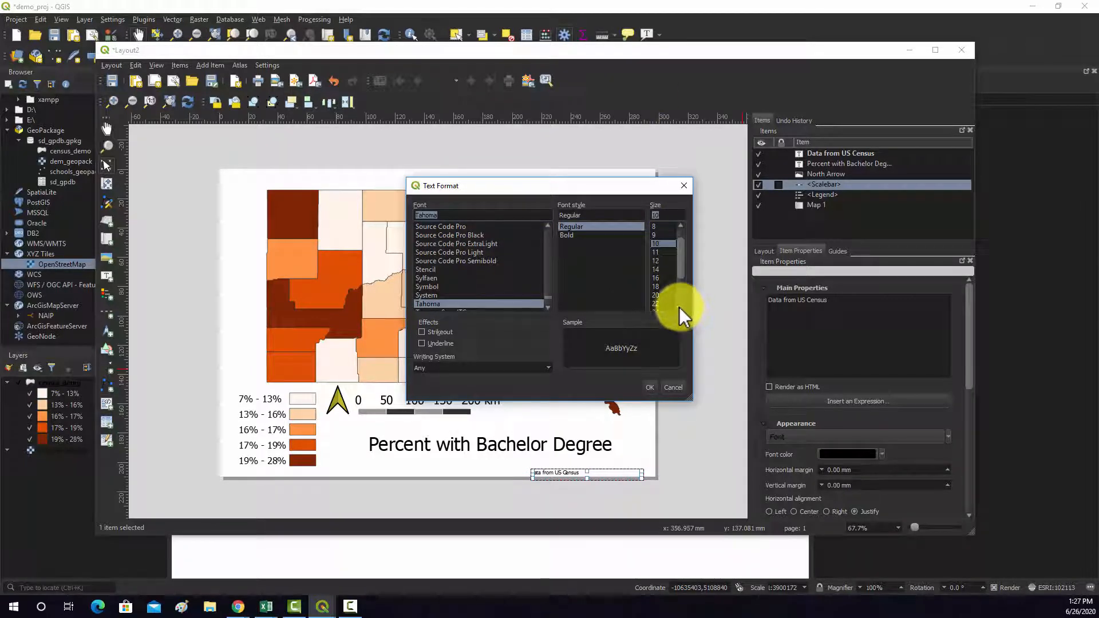
click(661, 271)
click(653, 386)
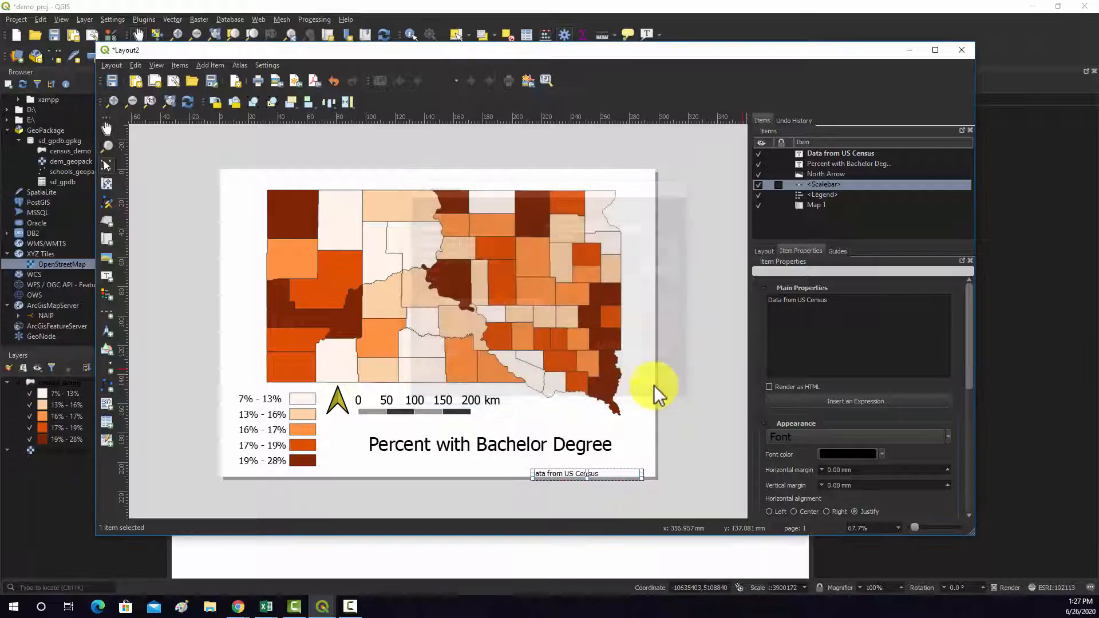
drag(548, 474, 602, 471)
click(694, 444)
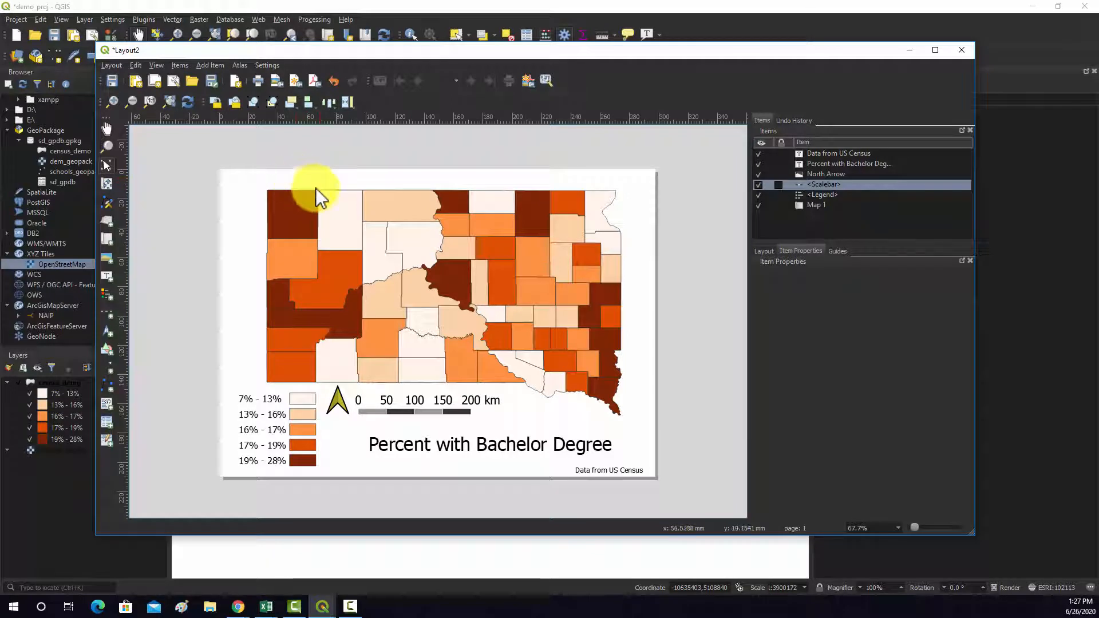
- Add a small HTML frame beneath the title label at the page's lower edge
click(181, 65)
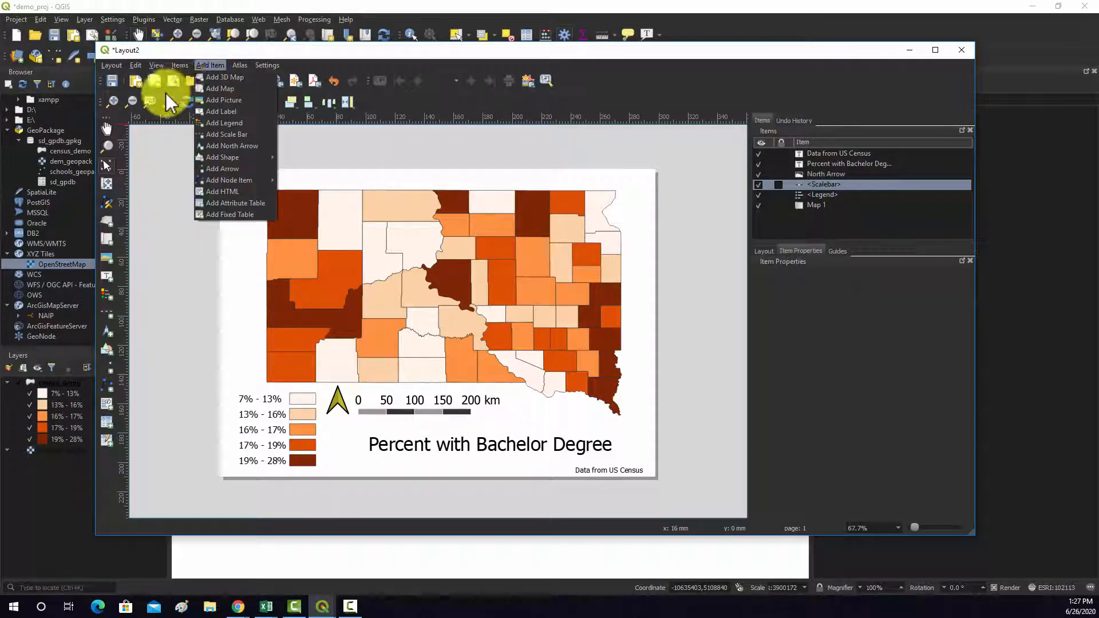
click(210, 67)
click(208, 68)
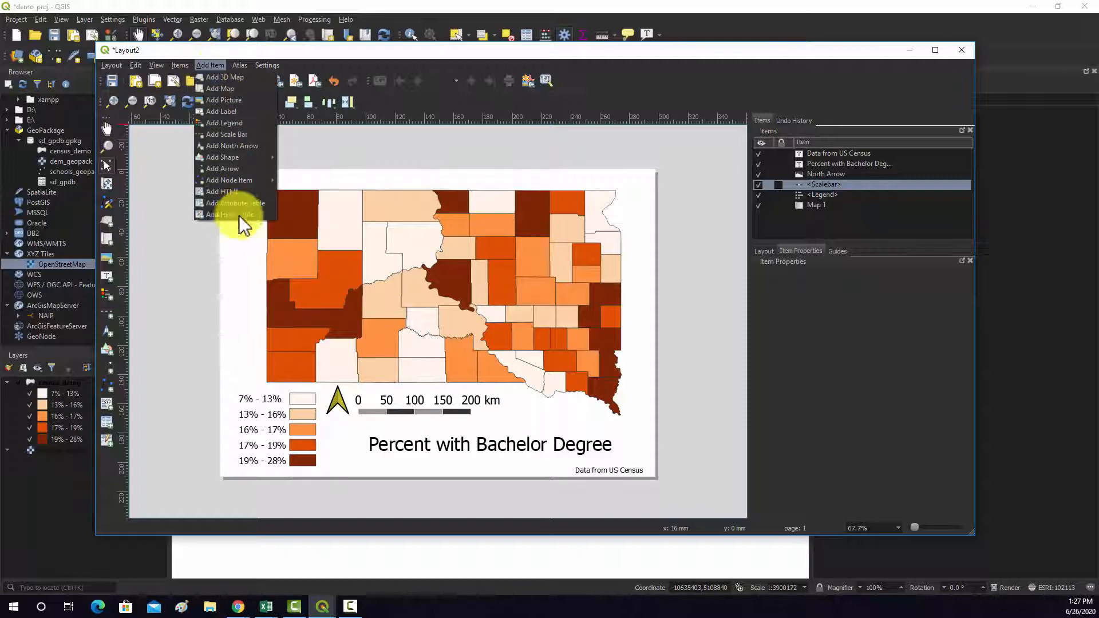
click(232, 192)
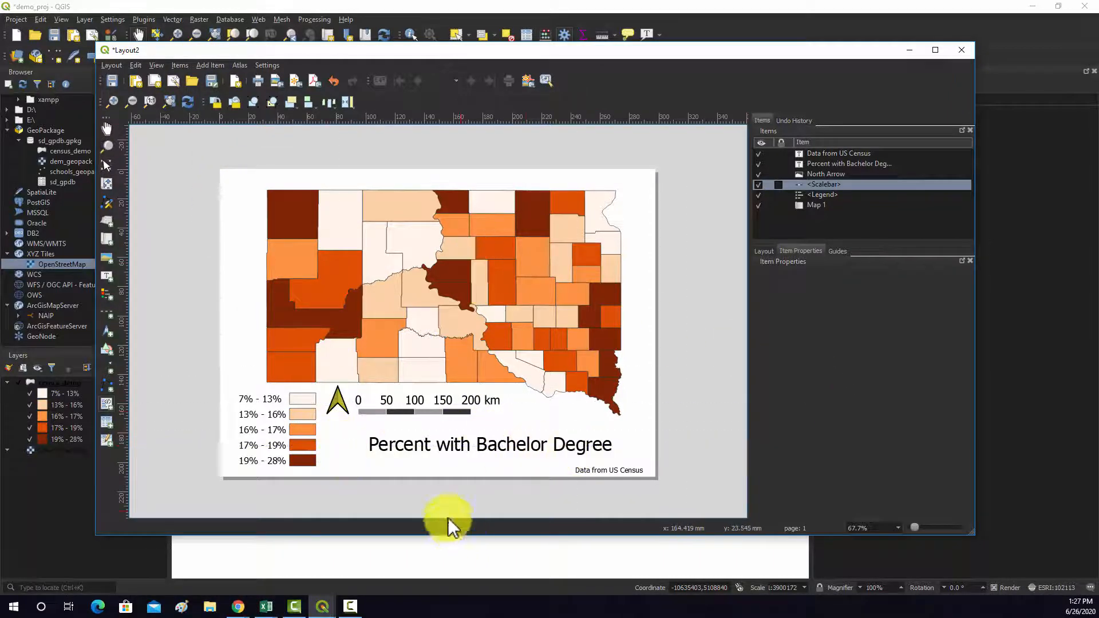
drag(387, 461, 475, 484)
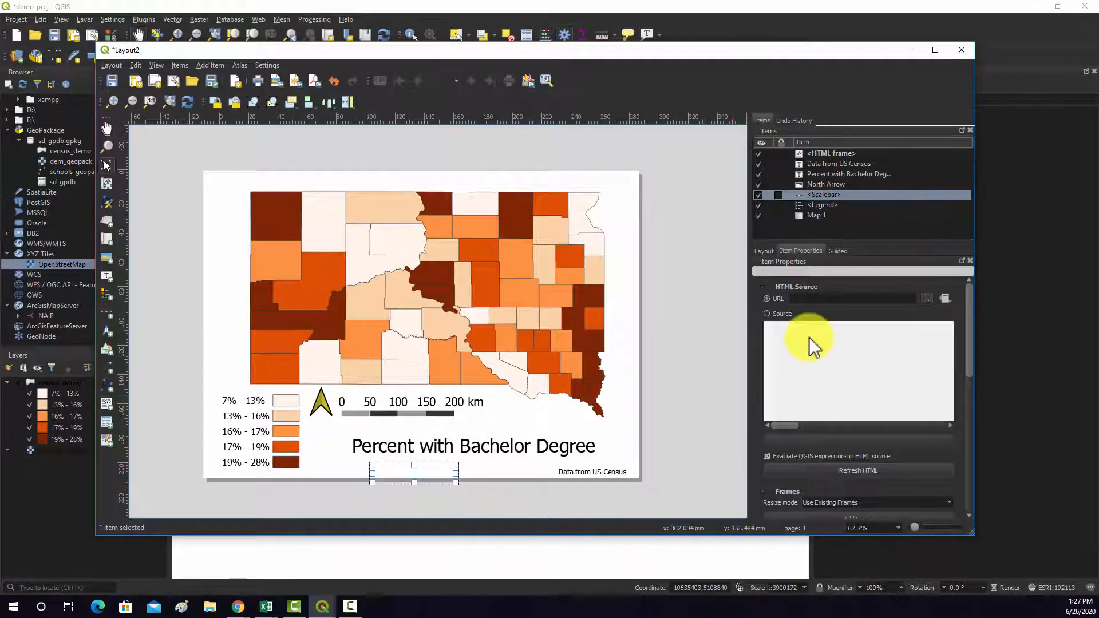
- Set the HTML frame's source to "<p>Data from US Census</p>" and refresh its HTML
click(772, 313)
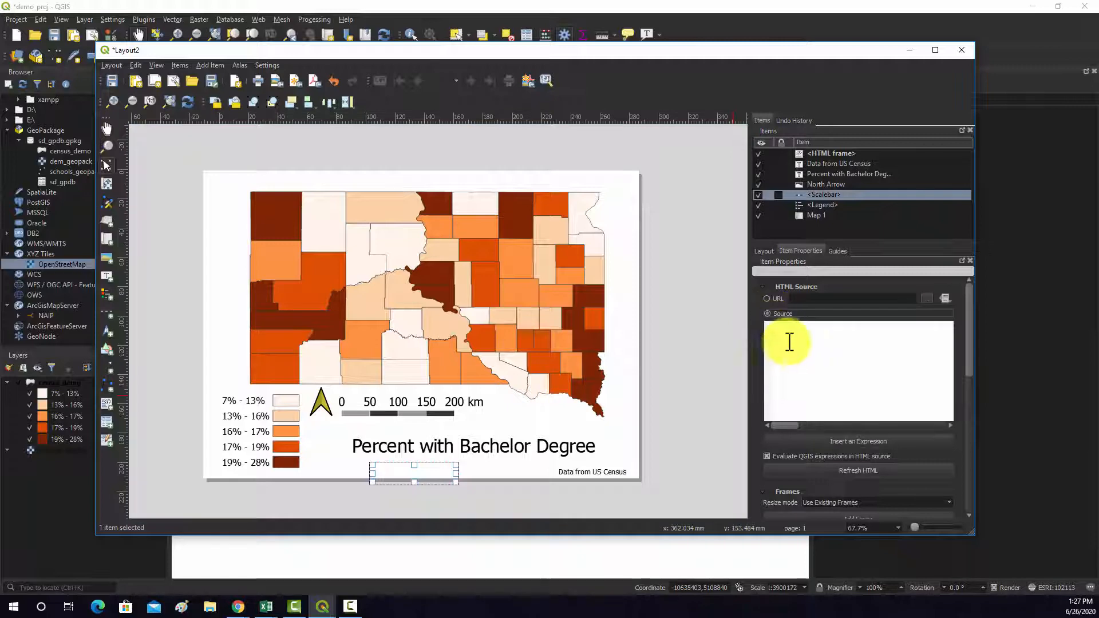
click(826, 341)
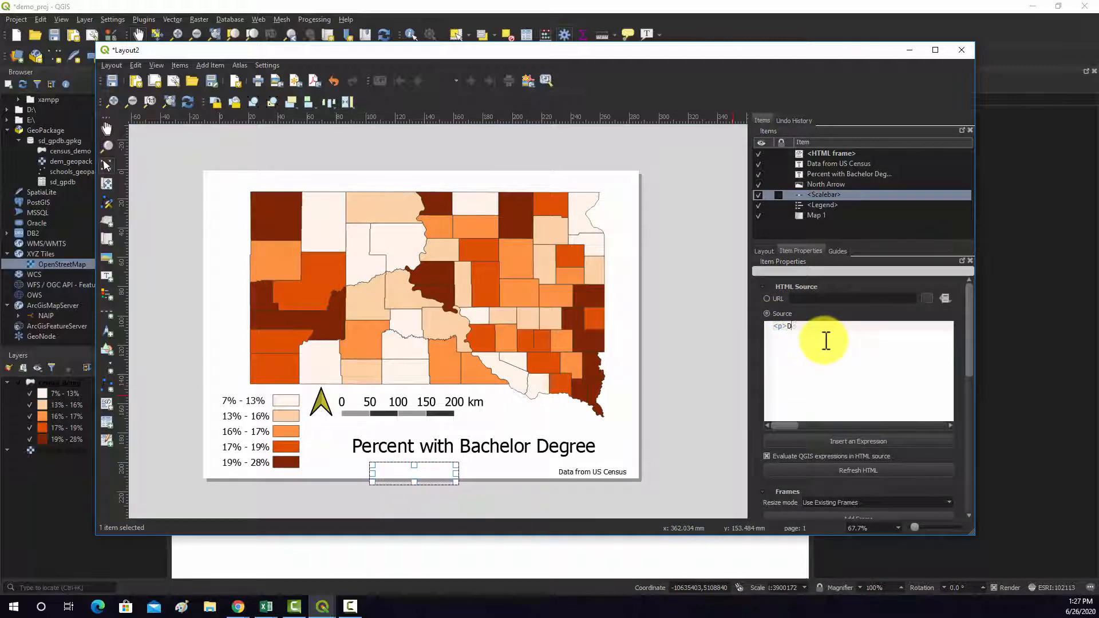
text(<p>Data from US Cene)
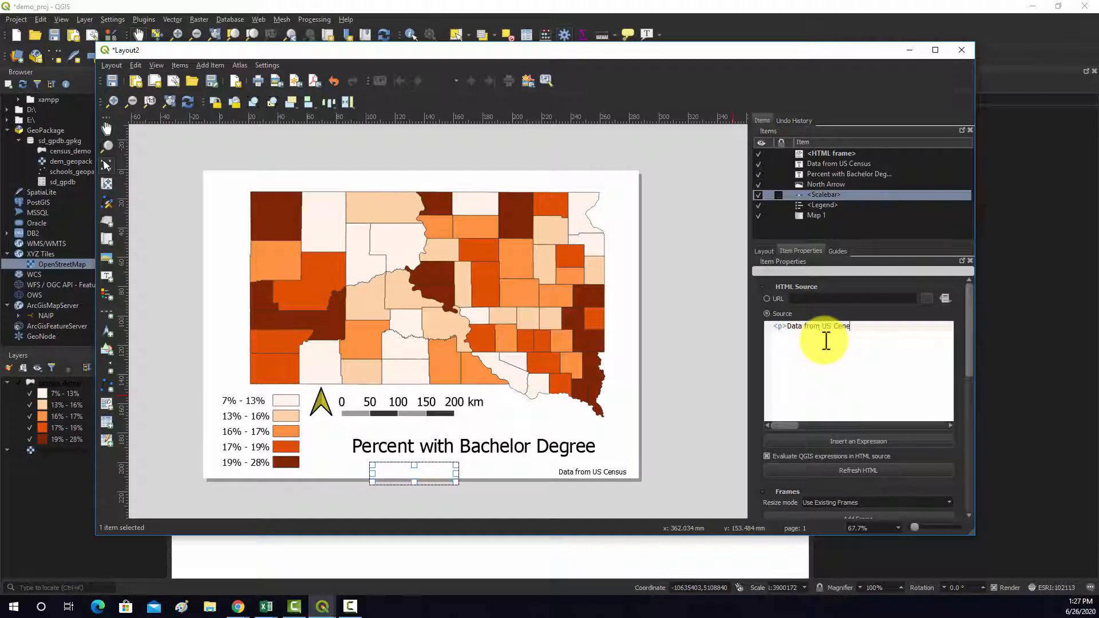
key(BackSpace)
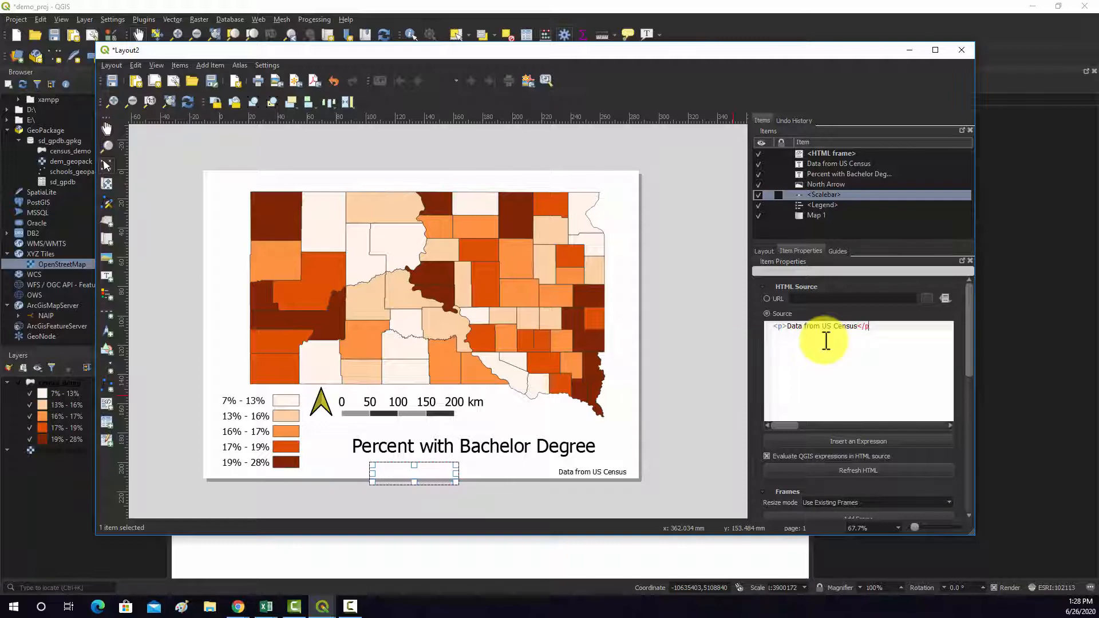
key(Return)
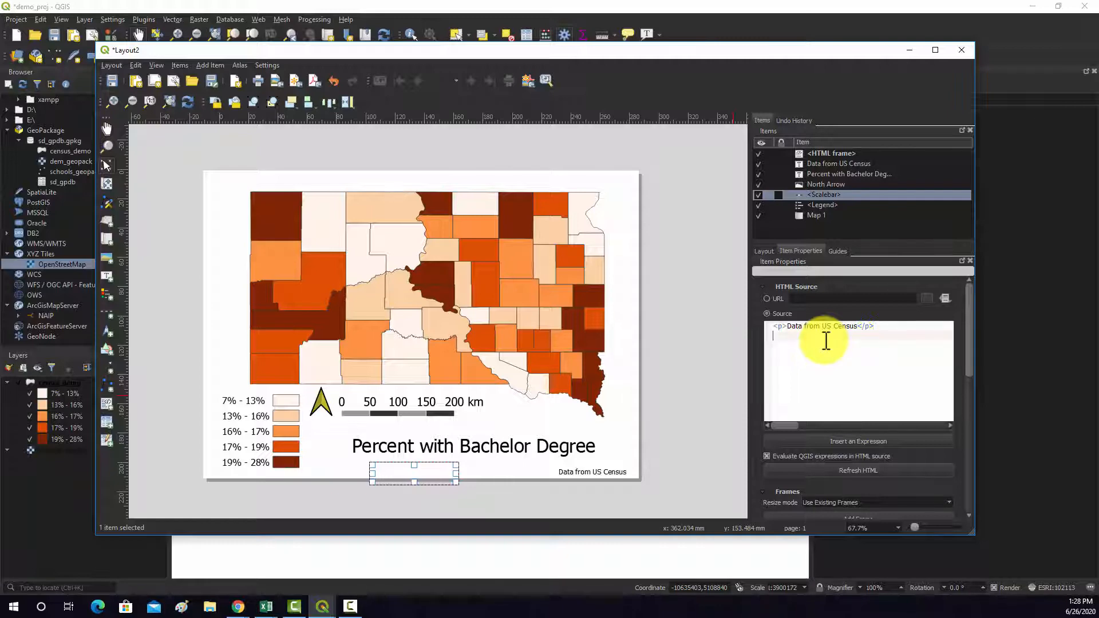
click(852, 469)
- Delete the HTML frame from the layout
click(458, 484)
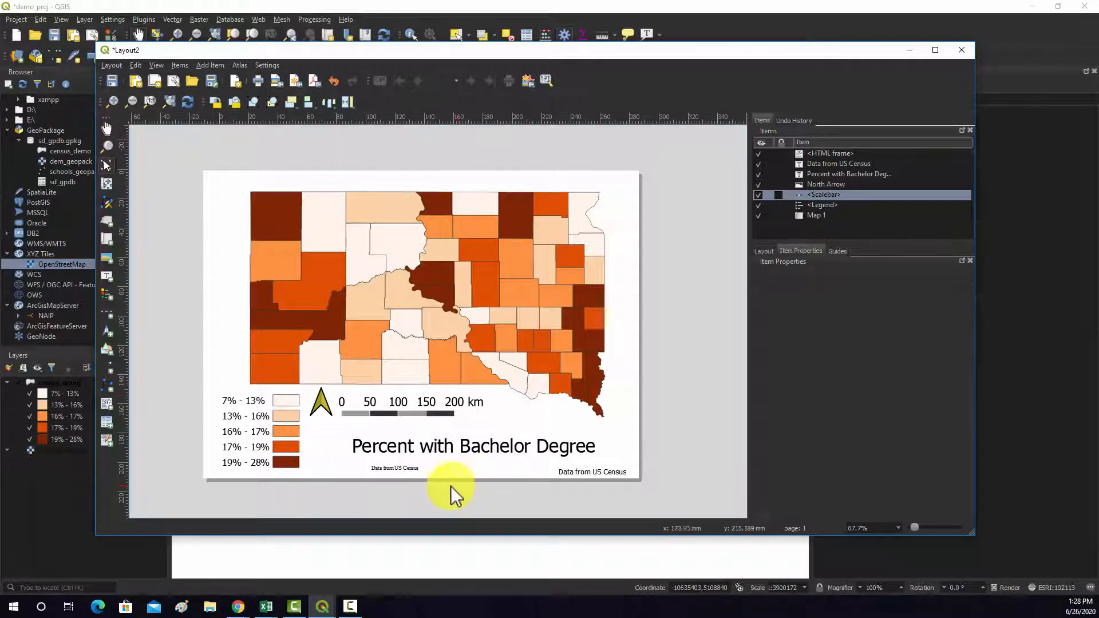
click(408, 470)
key(Delete)
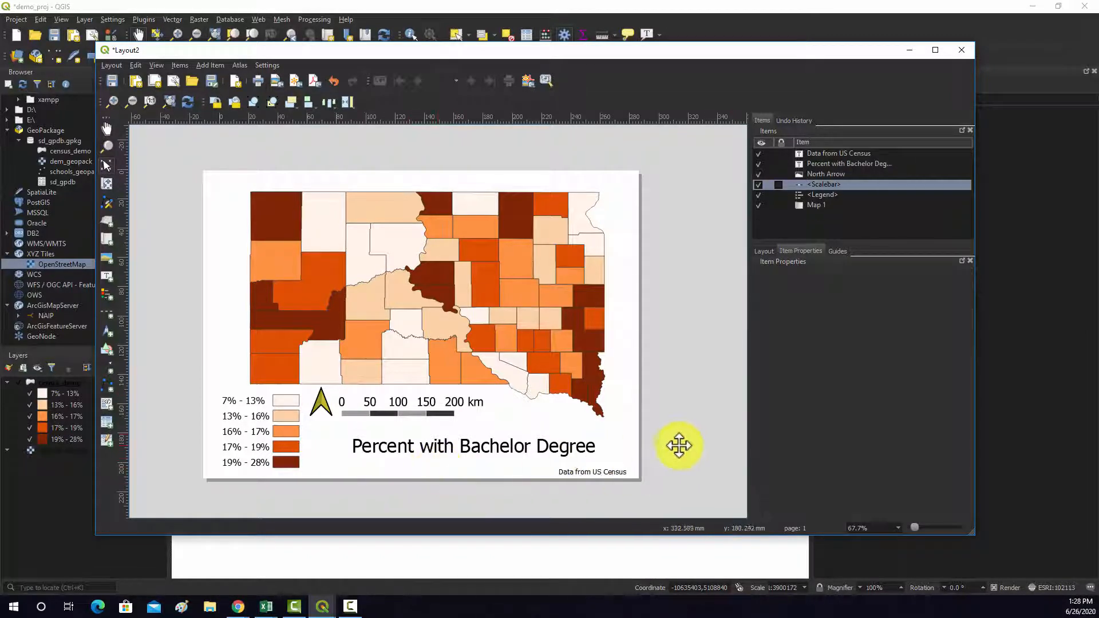
click(206, 66)
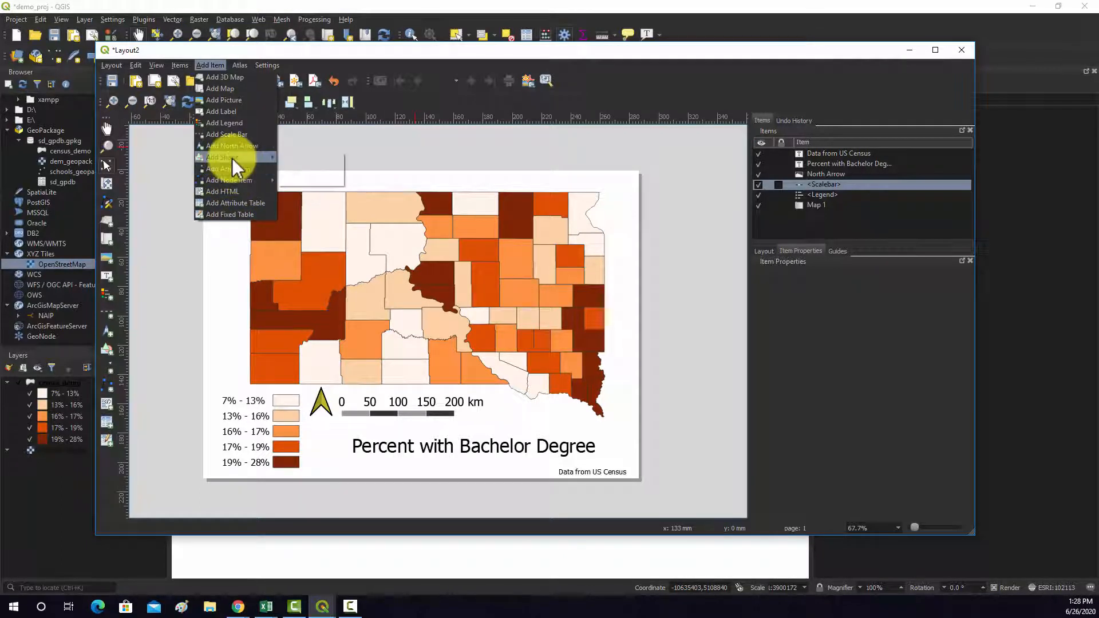
mouse_move(232, 155)
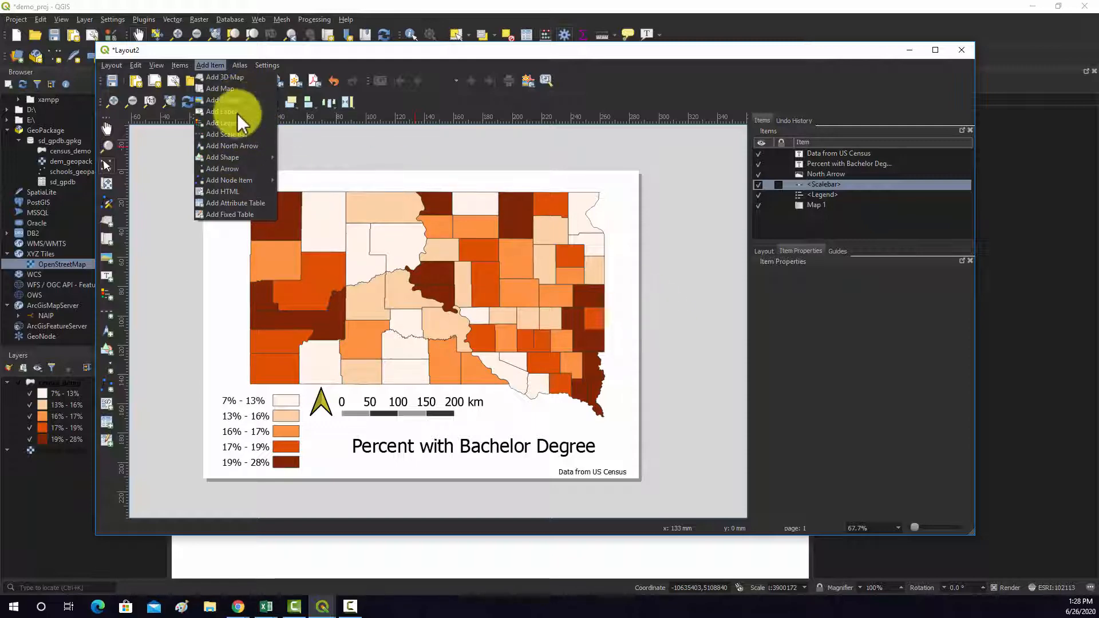
click(807, 332)
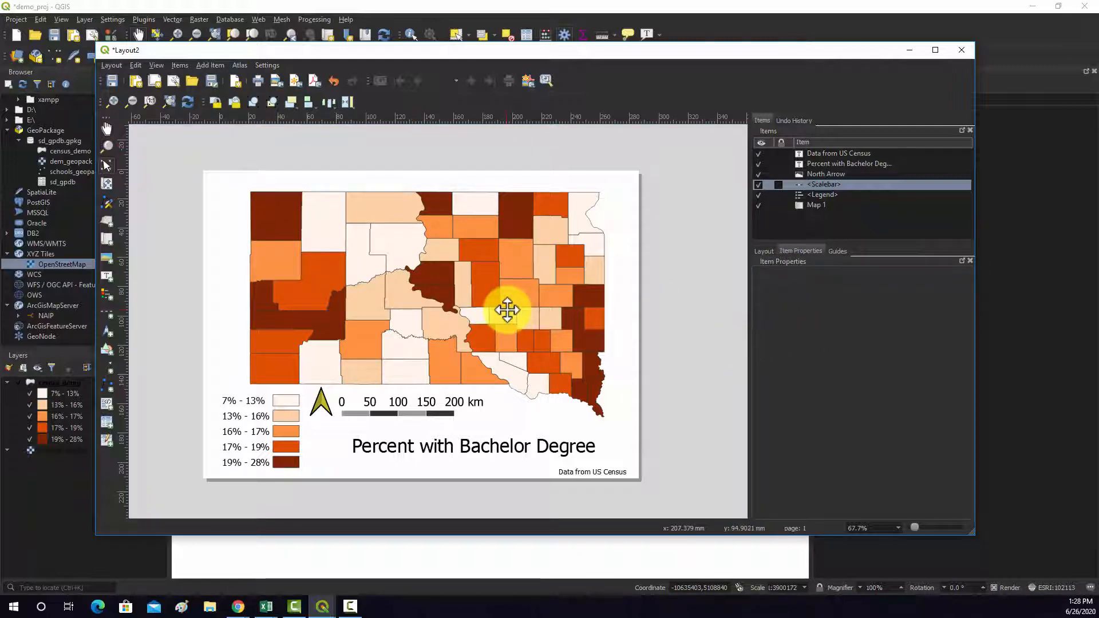
- Move the South Dakota map item slightly up and to the left on the page, then deselect it
drag(407, 301, 393, 289)
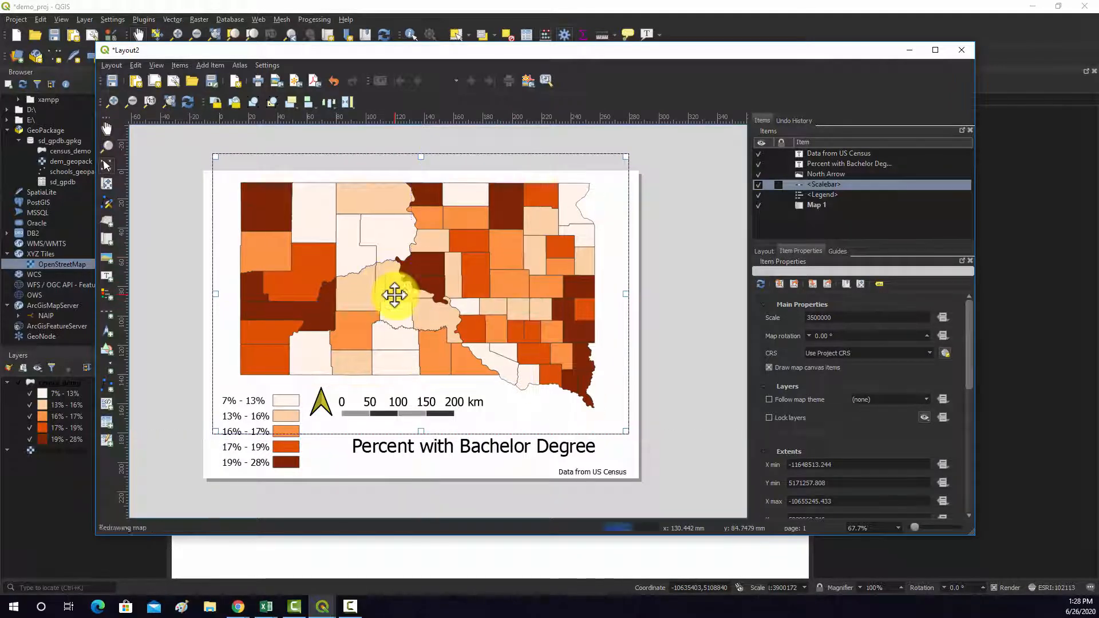
click(647, 390)
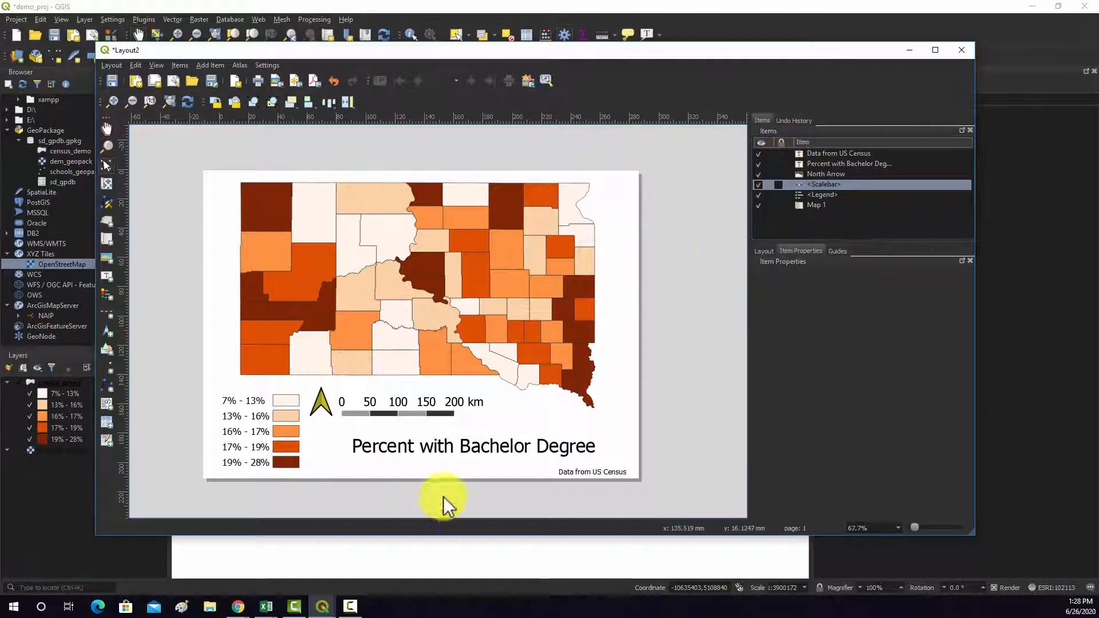
- Select and deselect the data source label, and toggle its visibility off and back on
click(786, 154)
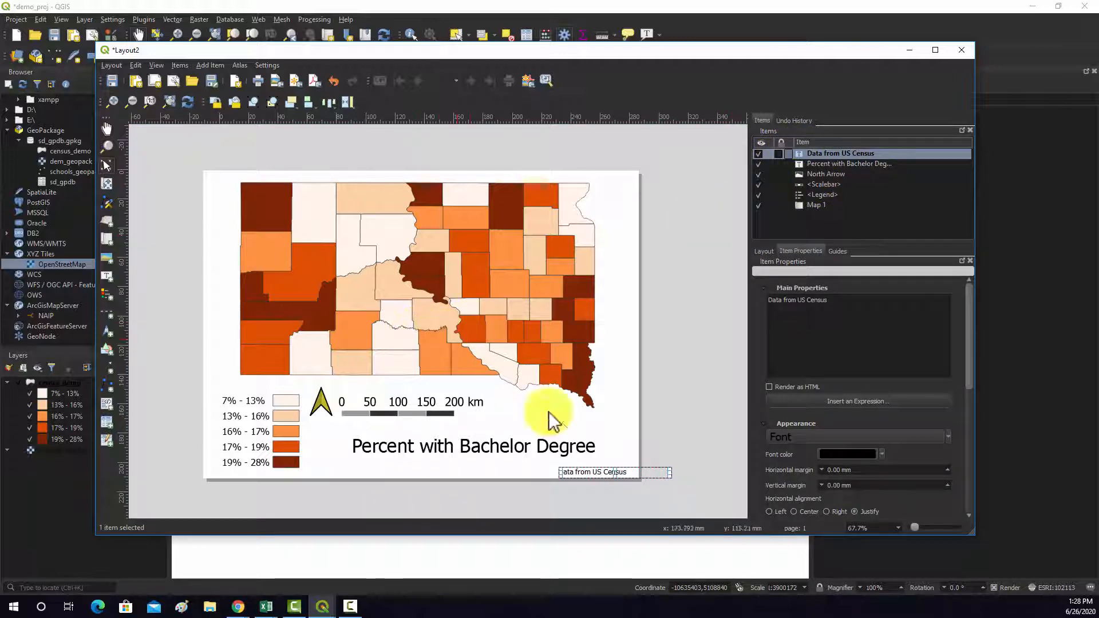
click(675, 503)
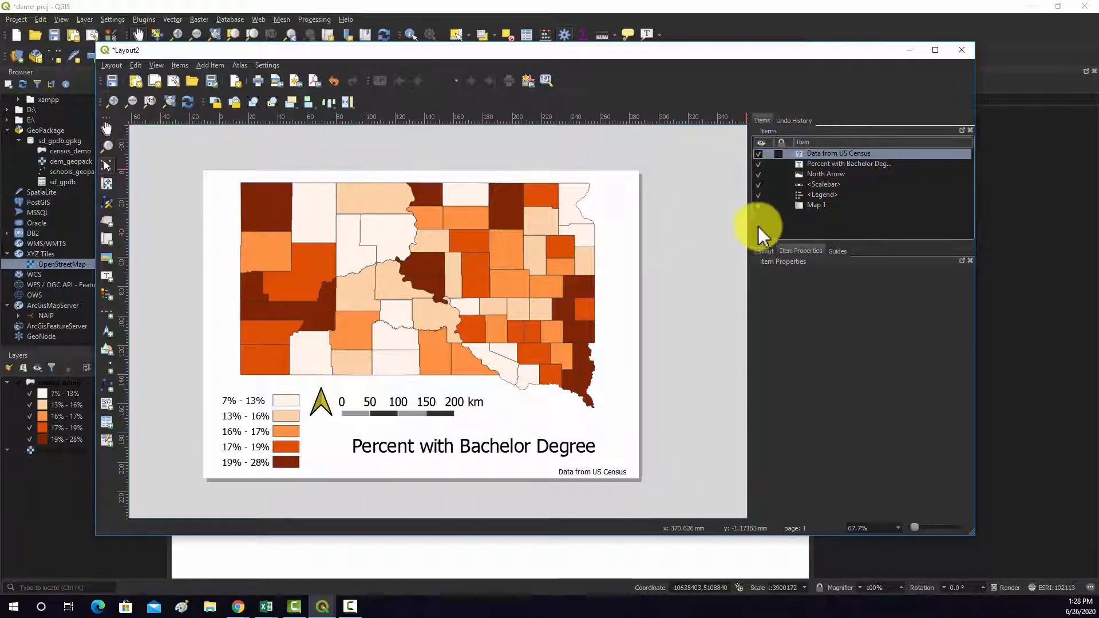
click(759, 153)
click(758, 153)
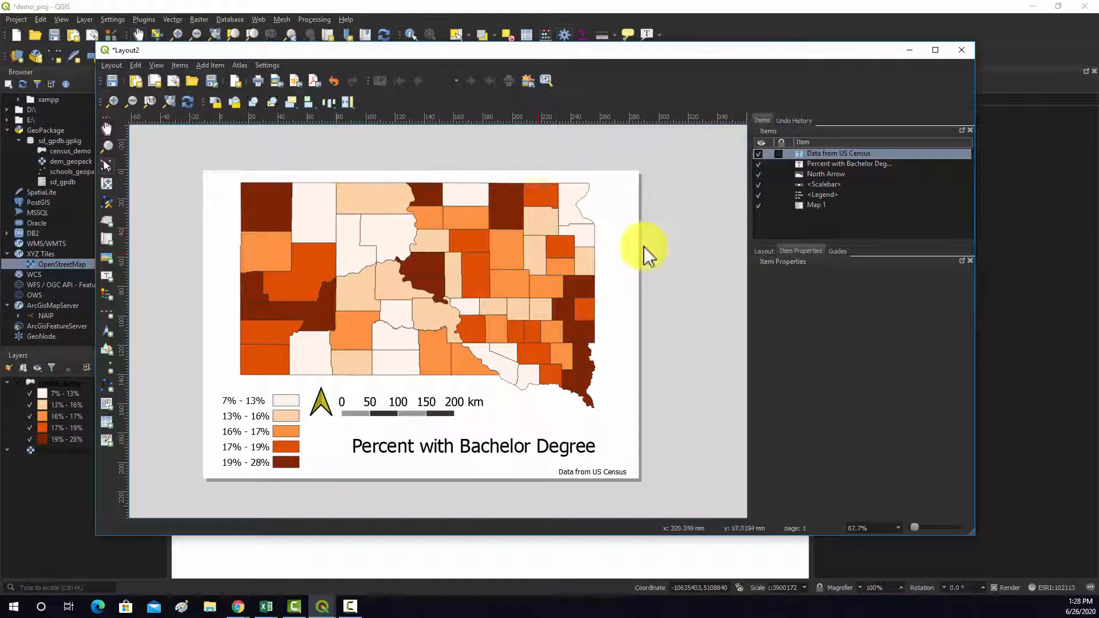
- Review the layout's export settings and export the layout to PDF as map_pdf in the qgis_demos folder, keeping the default PDF options
click(756, 251)
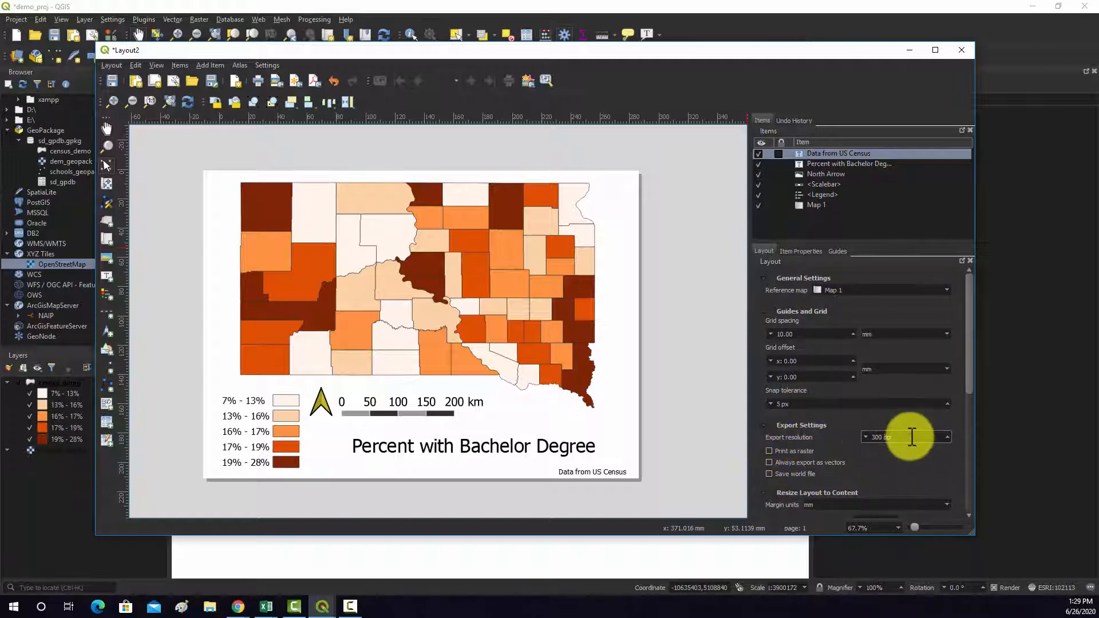
drag(969, 379, 946, 304)
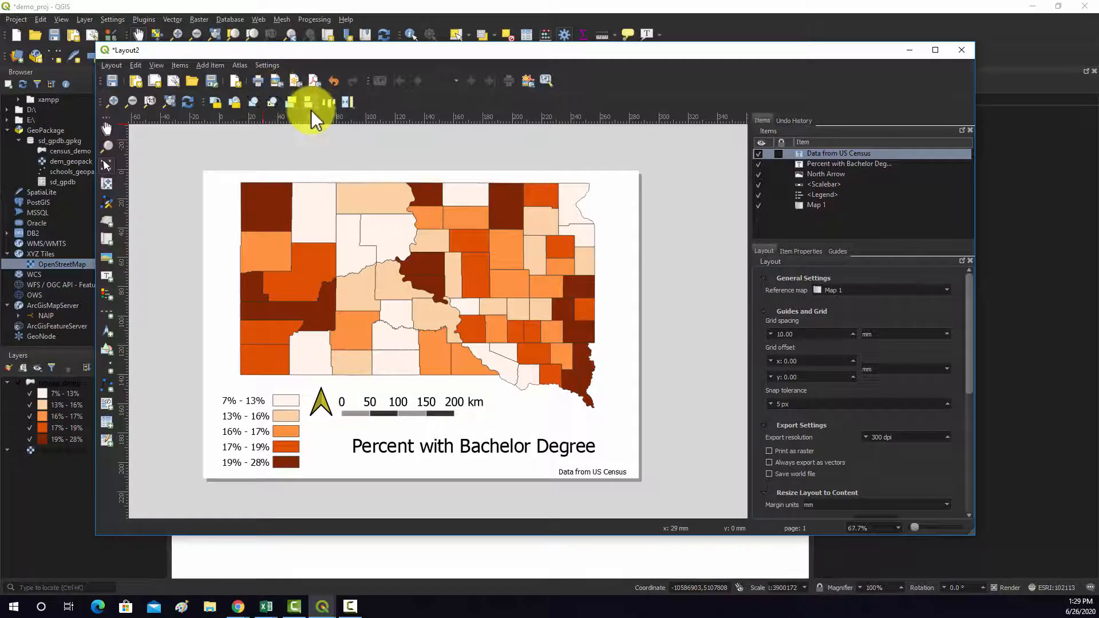
click(314, 81)
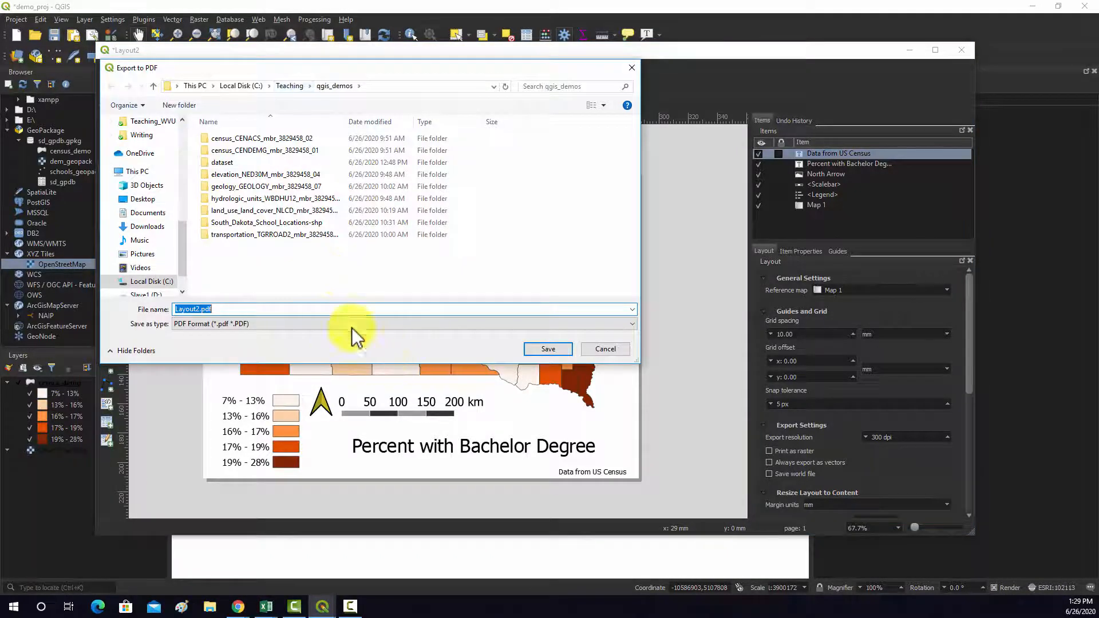
scroll(140, 198, up, 10)
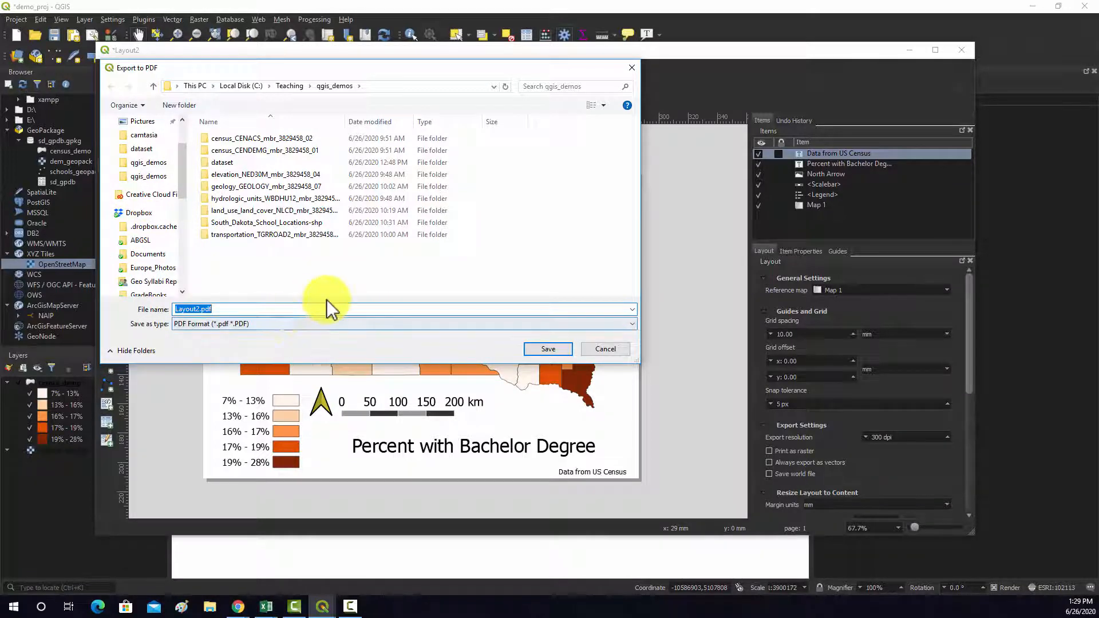
key(BackSpace)
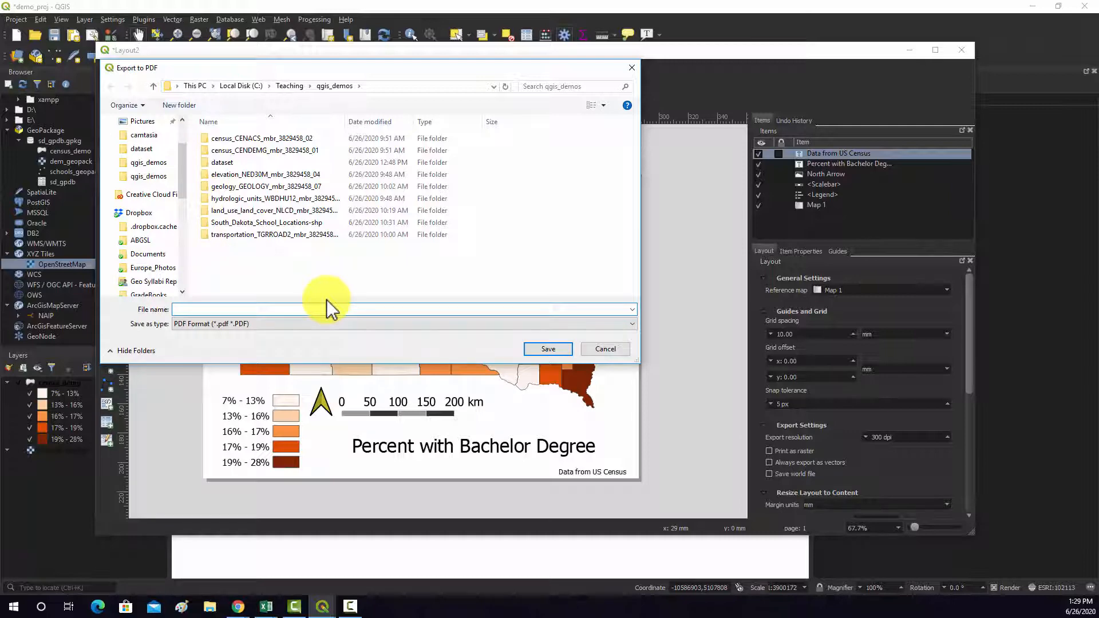
text(map_pdf)
click(535, 350)
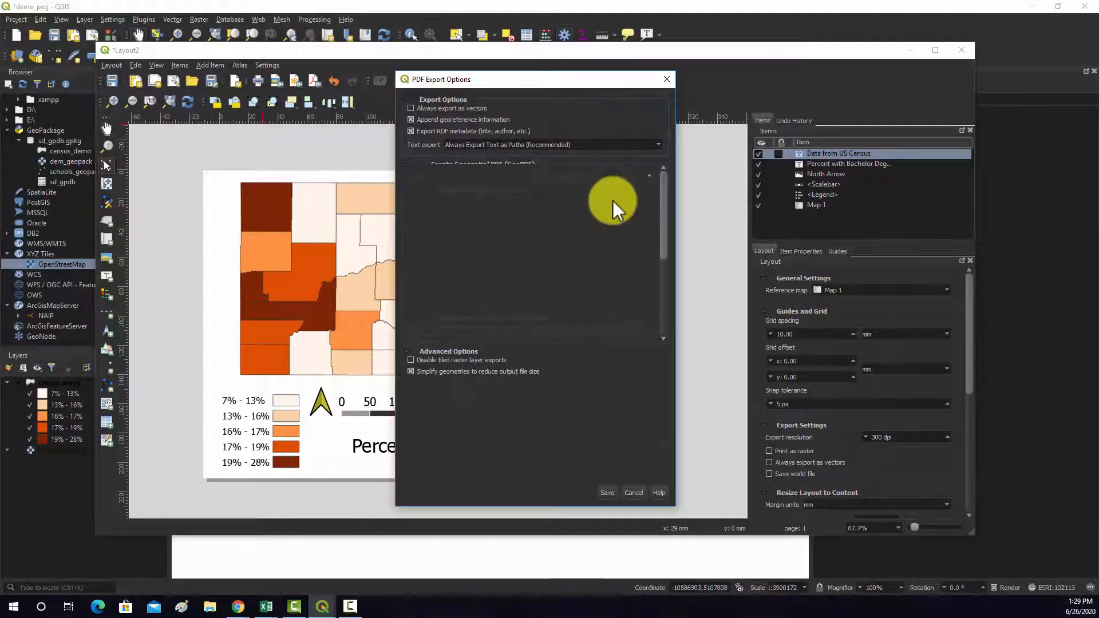
click(607, 492)
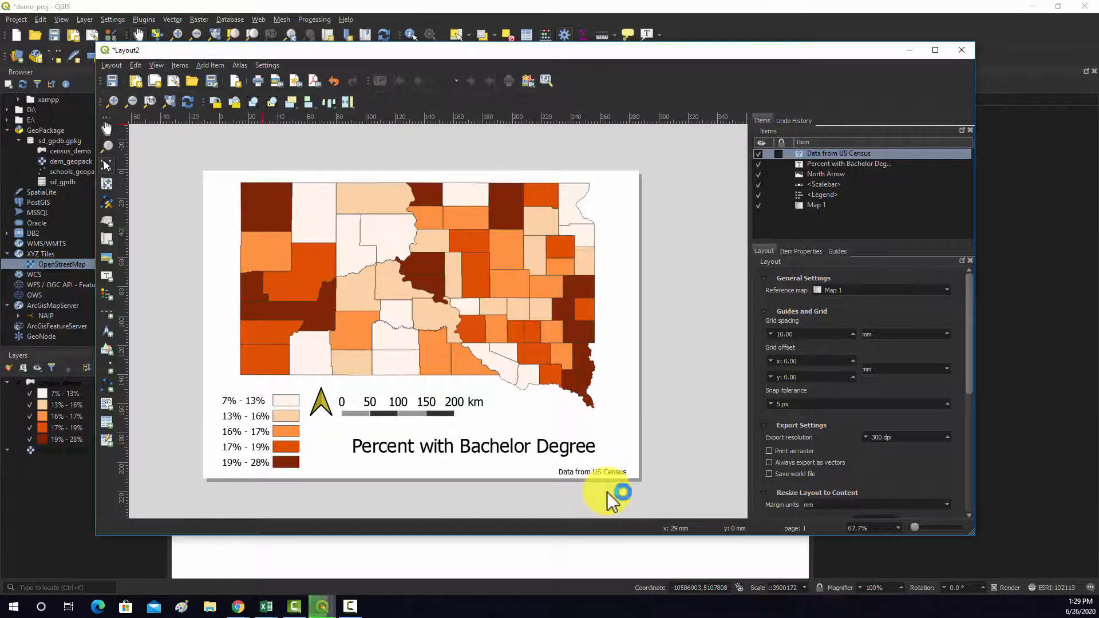
- Open the exported map_pdf.pdf from C:\Teaching\qgis_demos in File Explorer, inspect it, and return to the QGIS layout
click(211, 606)
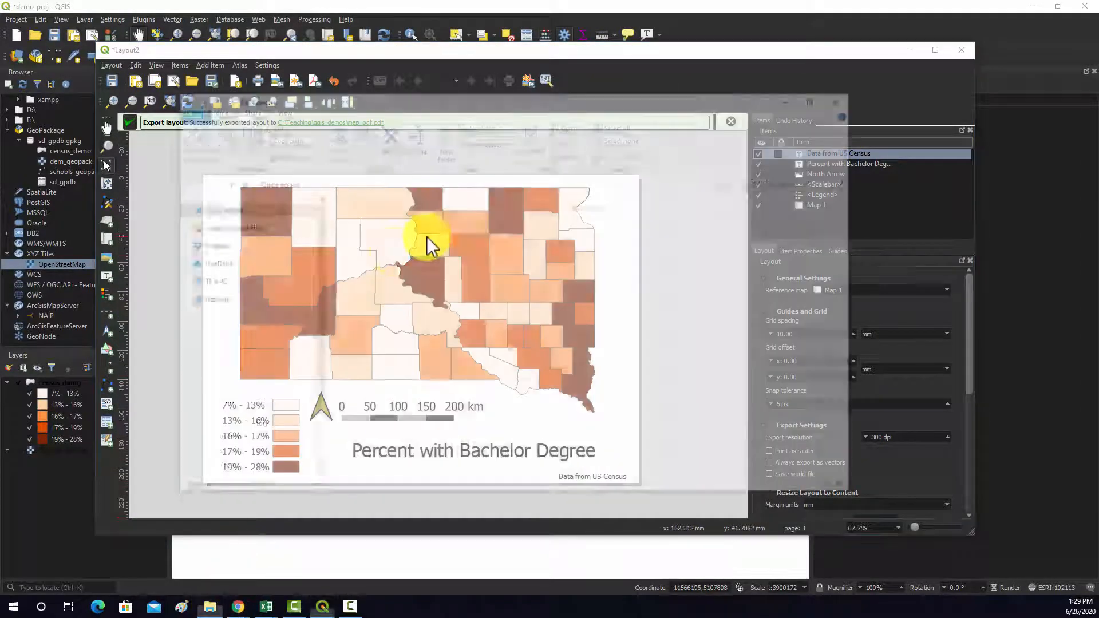
scroll(227, 401, down, 2)
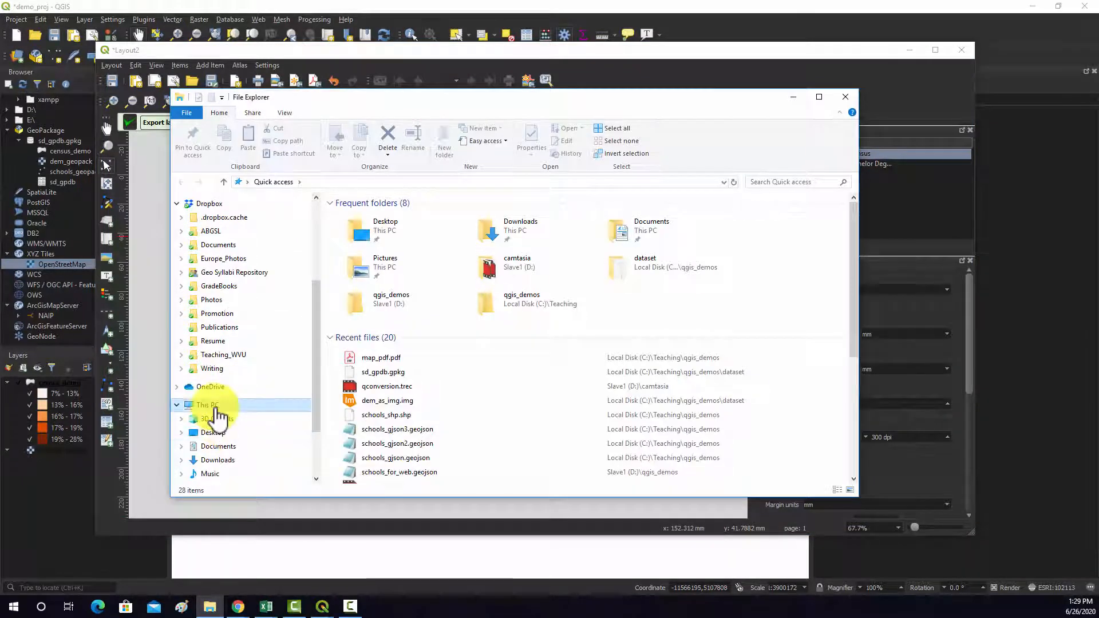
click(209, 406)
double_click(402, 343)
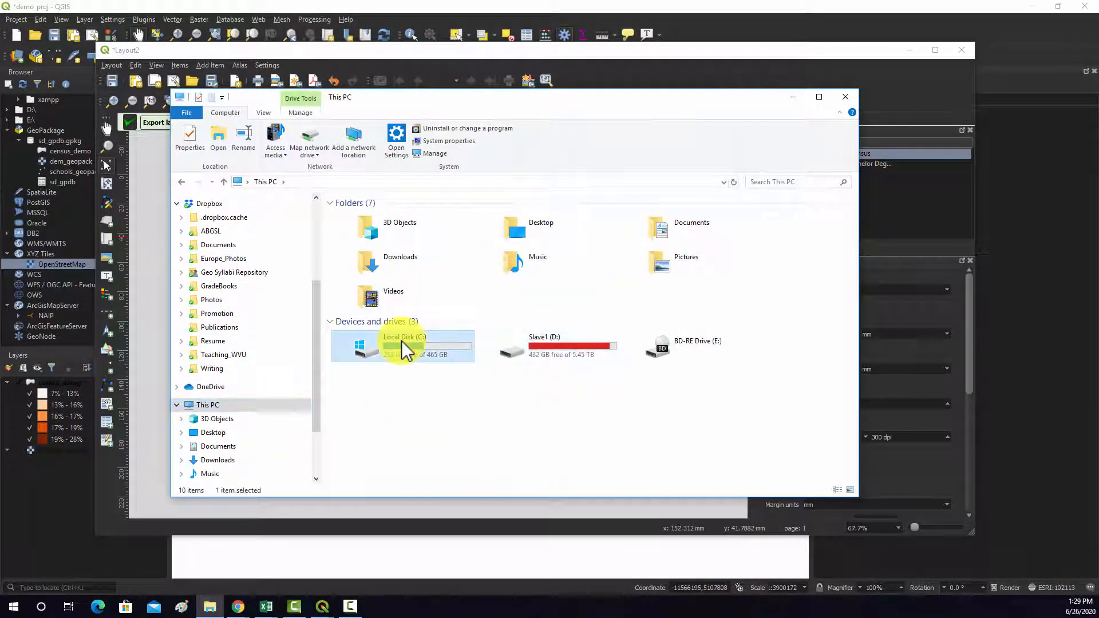
double_click(367, 373)
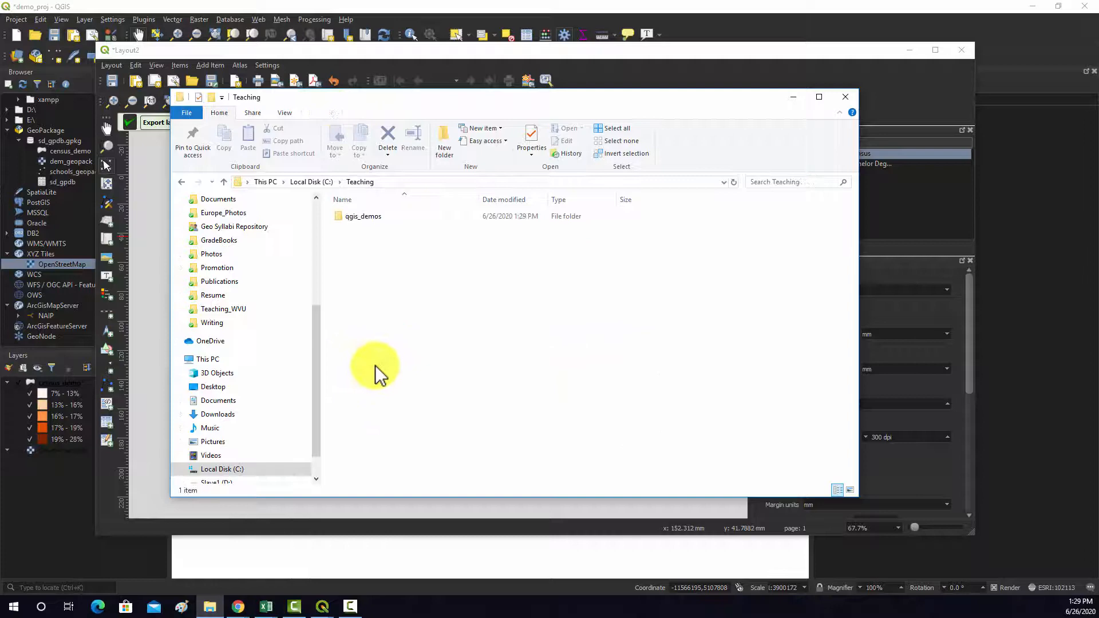
double_click(358, 222)
click(363, 447)
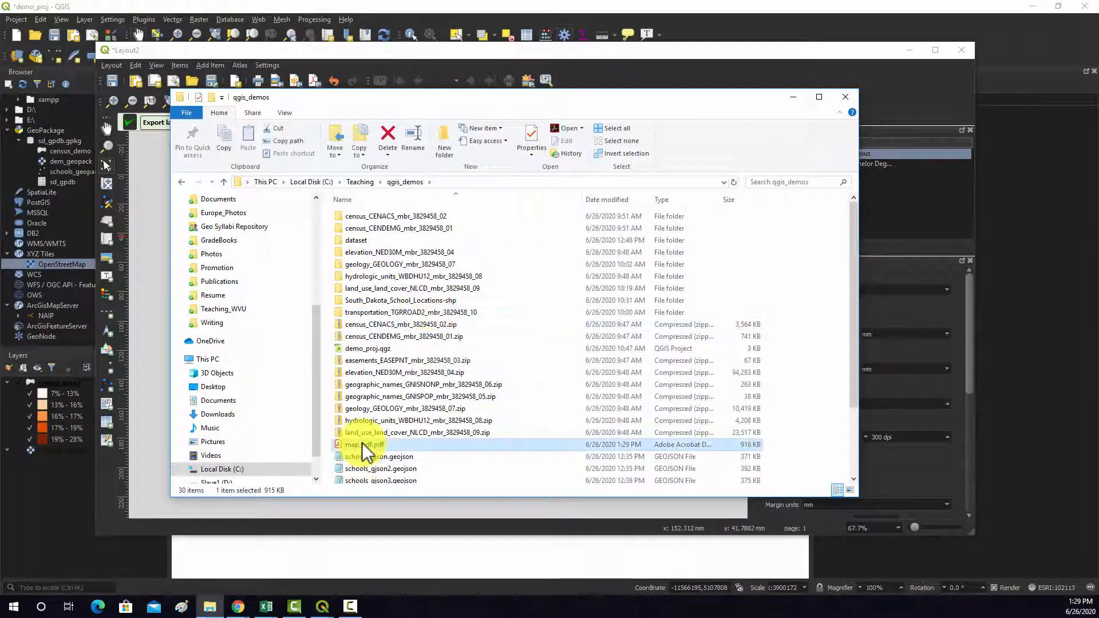
double_click(362, 446)
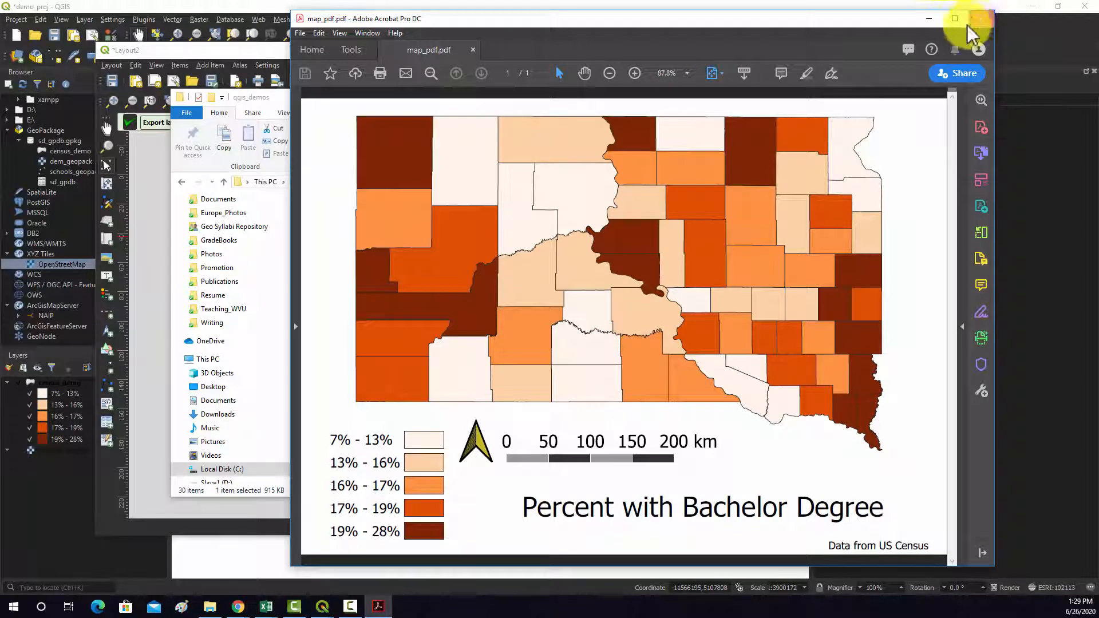
click(981, 19)
click(794, 98)
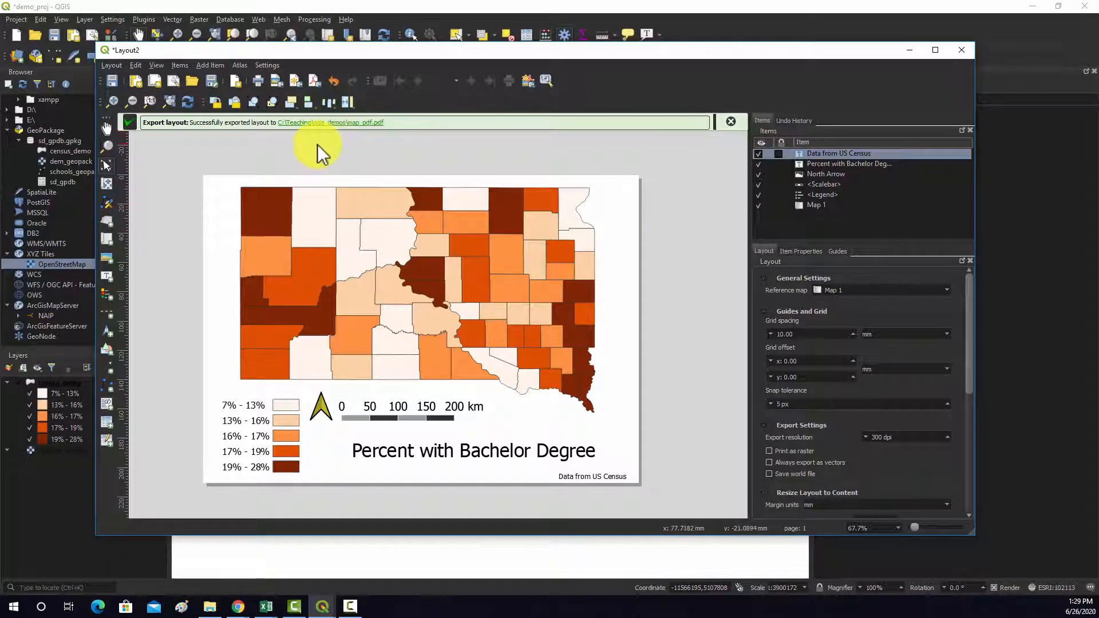
- Export the layout to SVG as map_scg in the qgis_demos folder, keeping the default SVG options
click(296, 82)
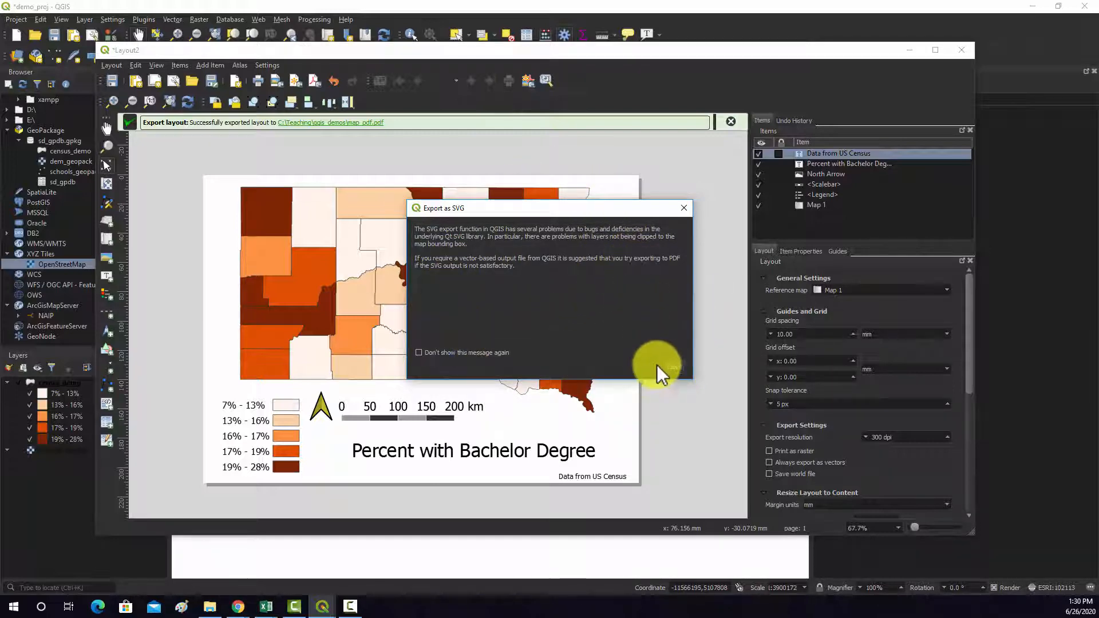
click(672, 367)
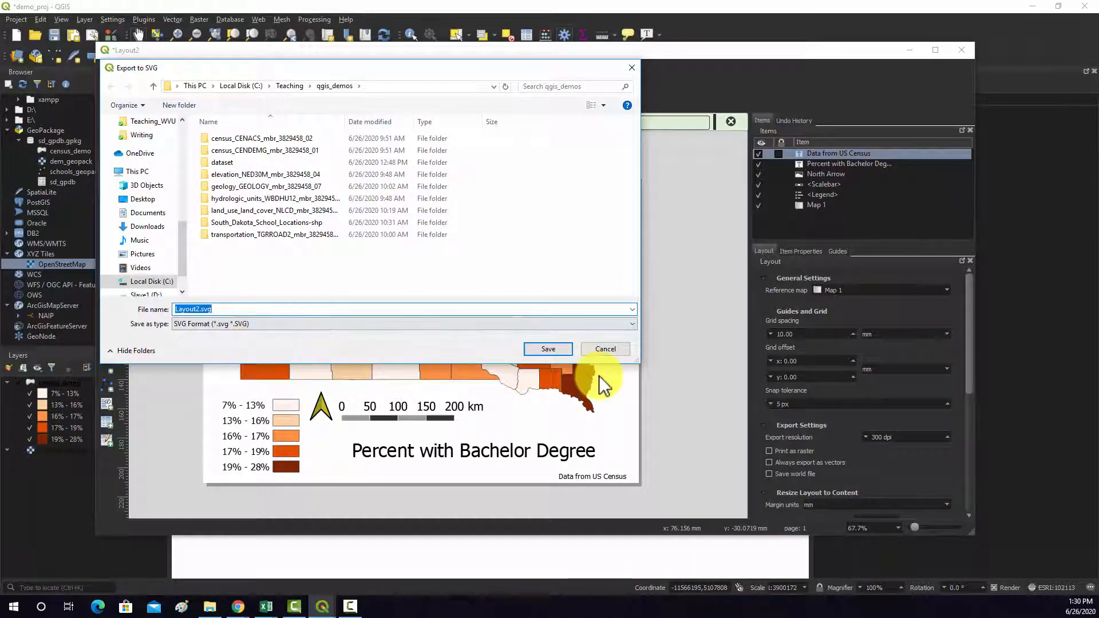
text(m)
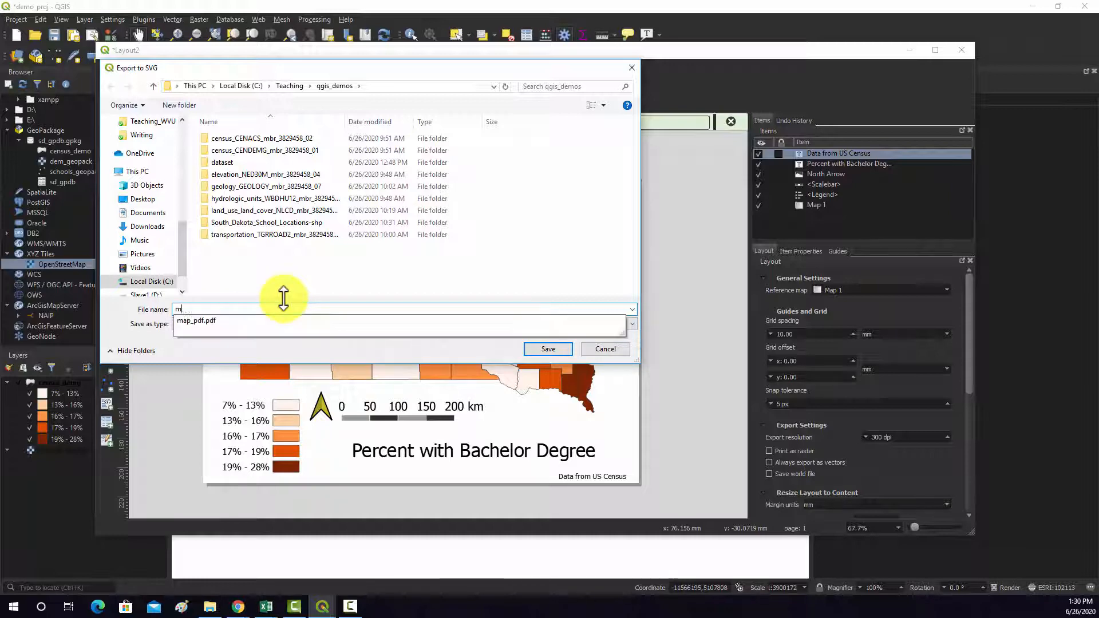
text(ap_scg)
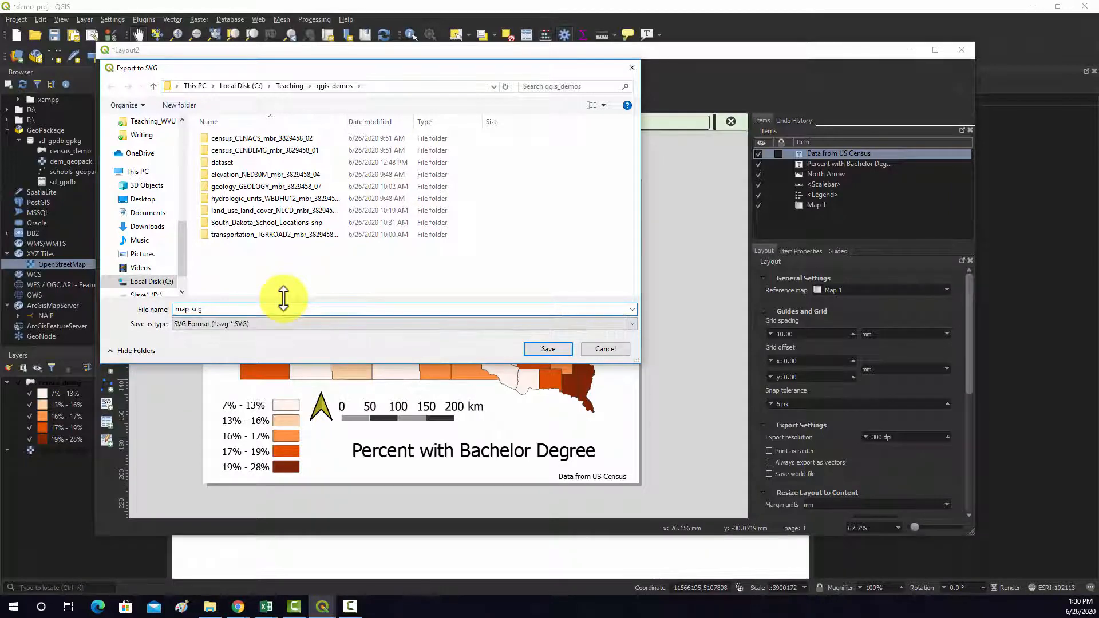
click(538, 349)
click(606, 422)
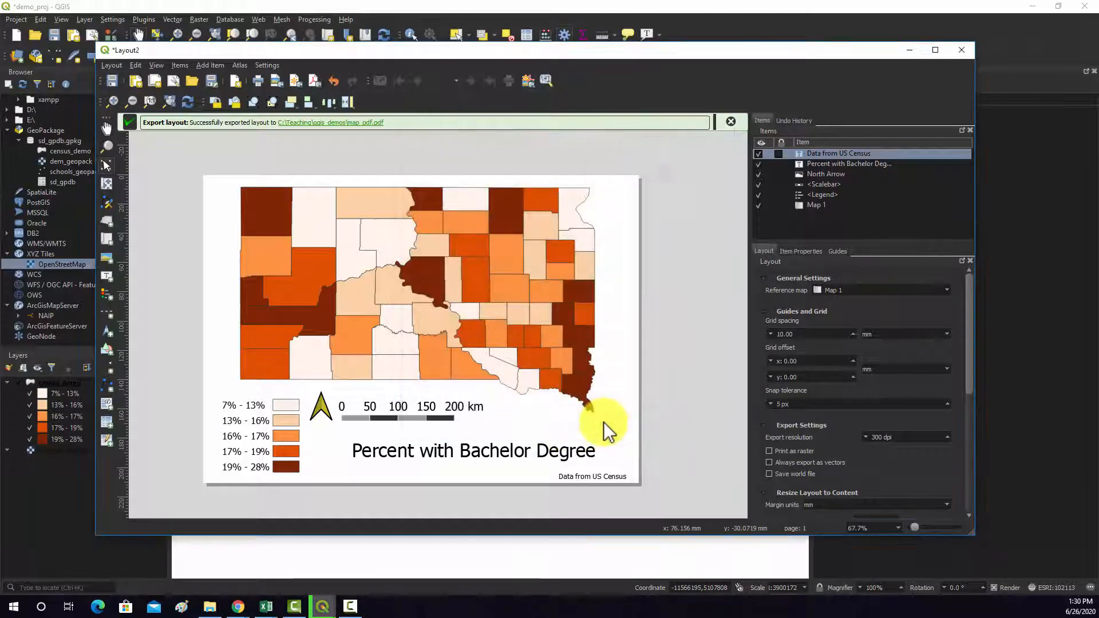
- Open map_scg.svg from the qgis_demos folder in Adobe Illustrator 2019
click(211, 606)
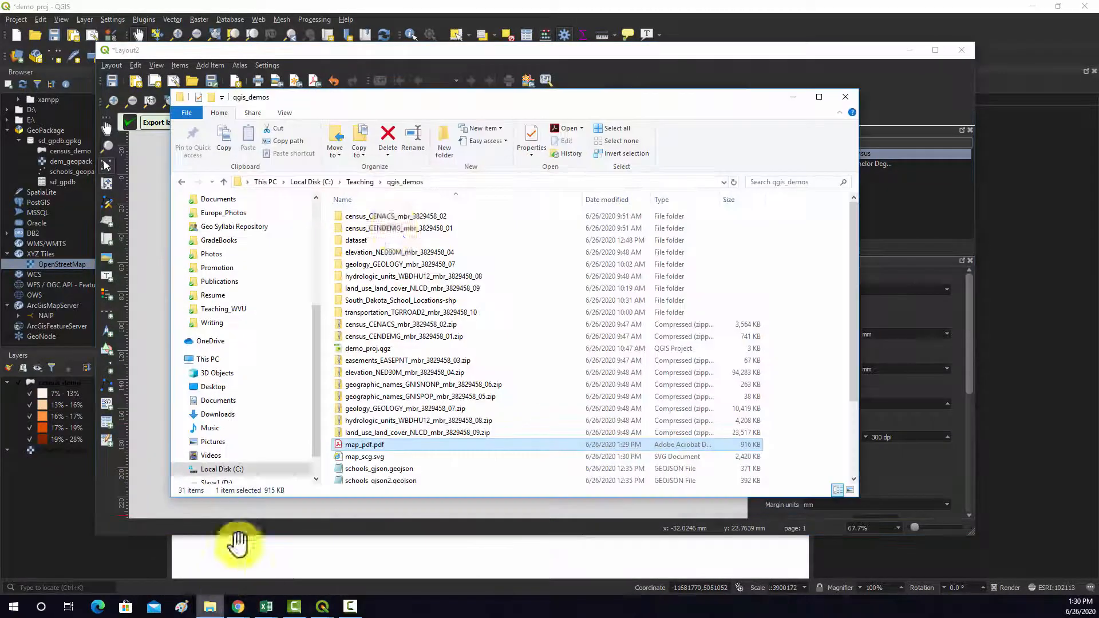
click(397, 382)
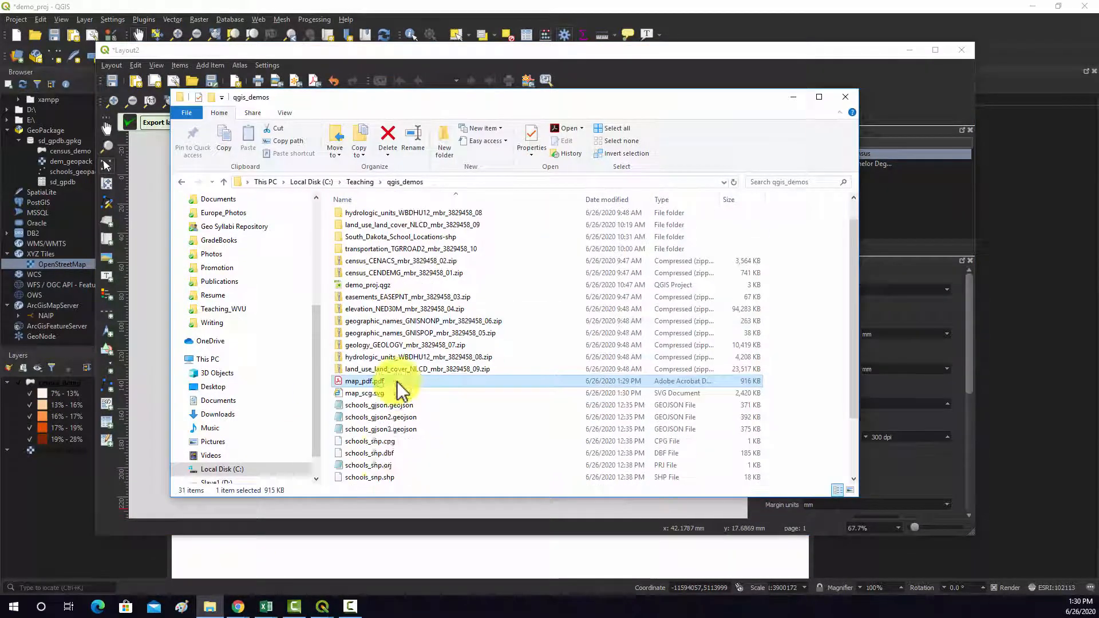
right_click(367, 393)
mouse_move(422, 254)
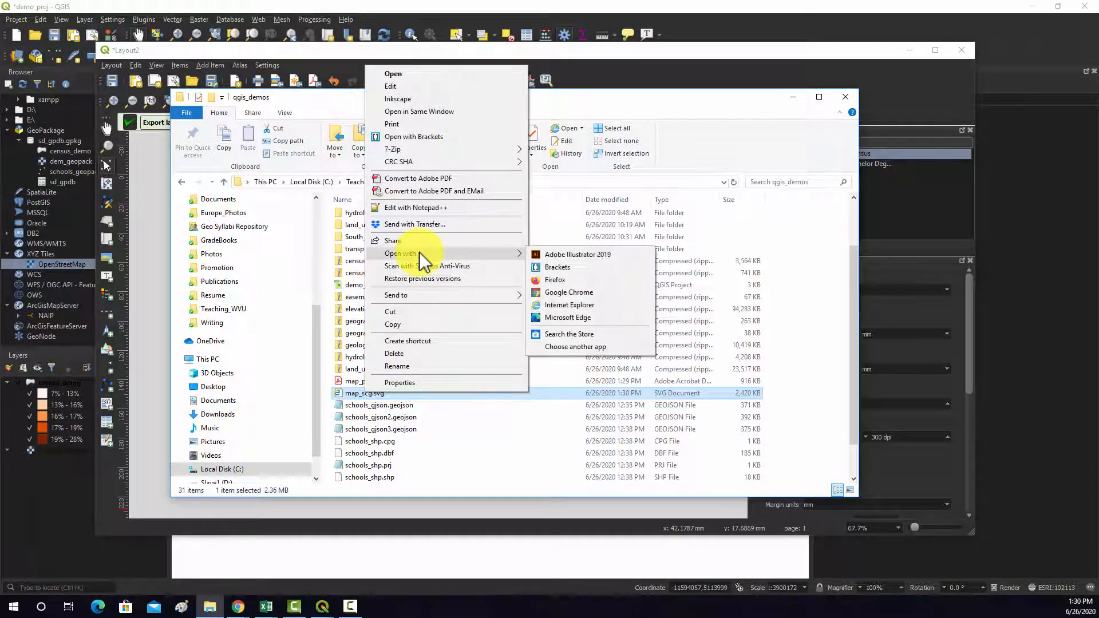
click(554, 256)
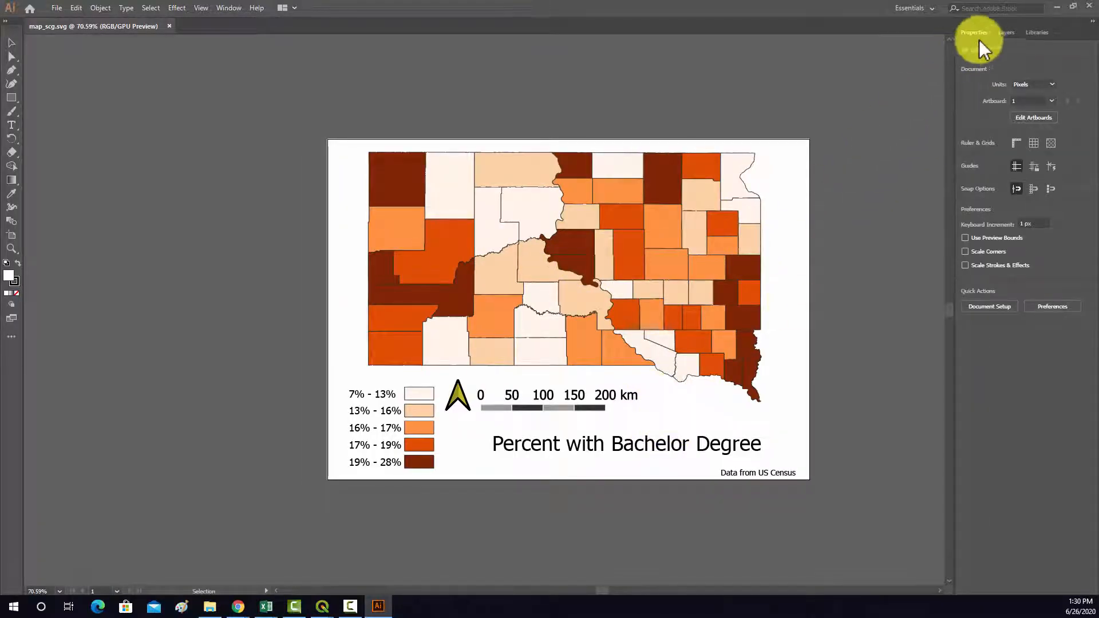
- Examine the SVG map's layer structure by expanding Layer 1, and close Illustrator
click(1005, 33)
click(992, 49)
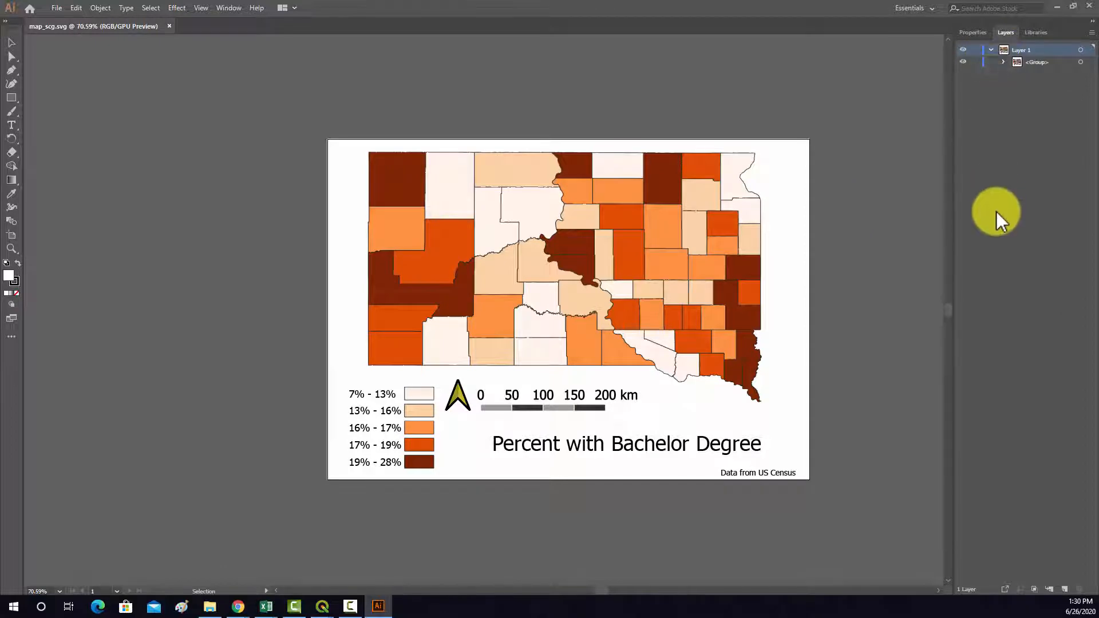
click(1088, 11)
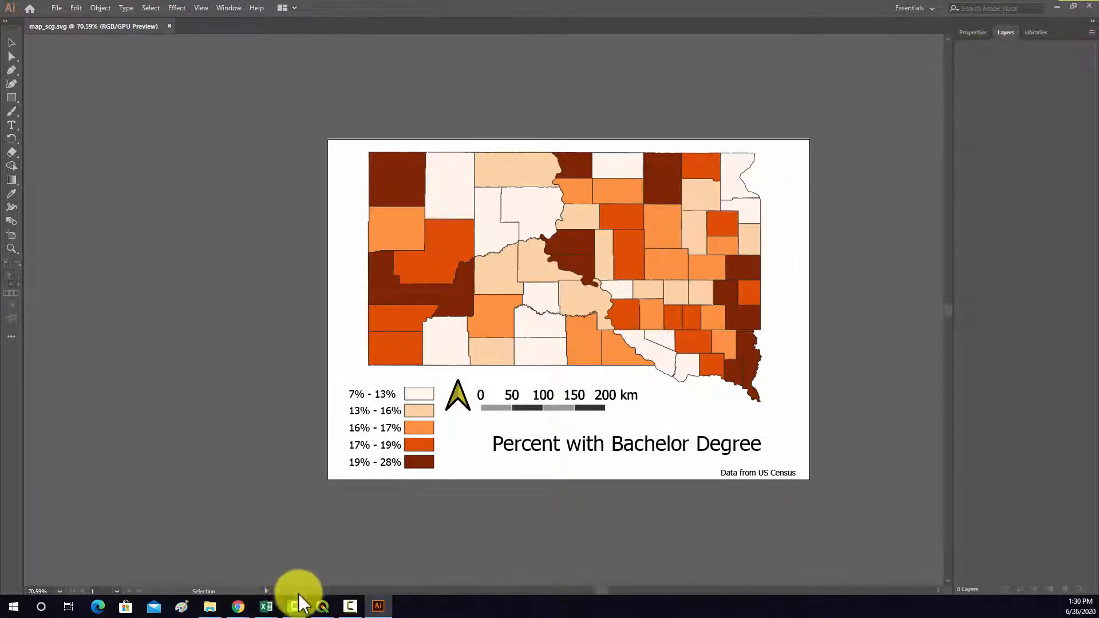
- Switch back to the QGIS Layout2 window and export the layout as a PNG image named map_png in qgis_demos, keeping the default export options
mouse_move(323, 611)
click(243, 574)
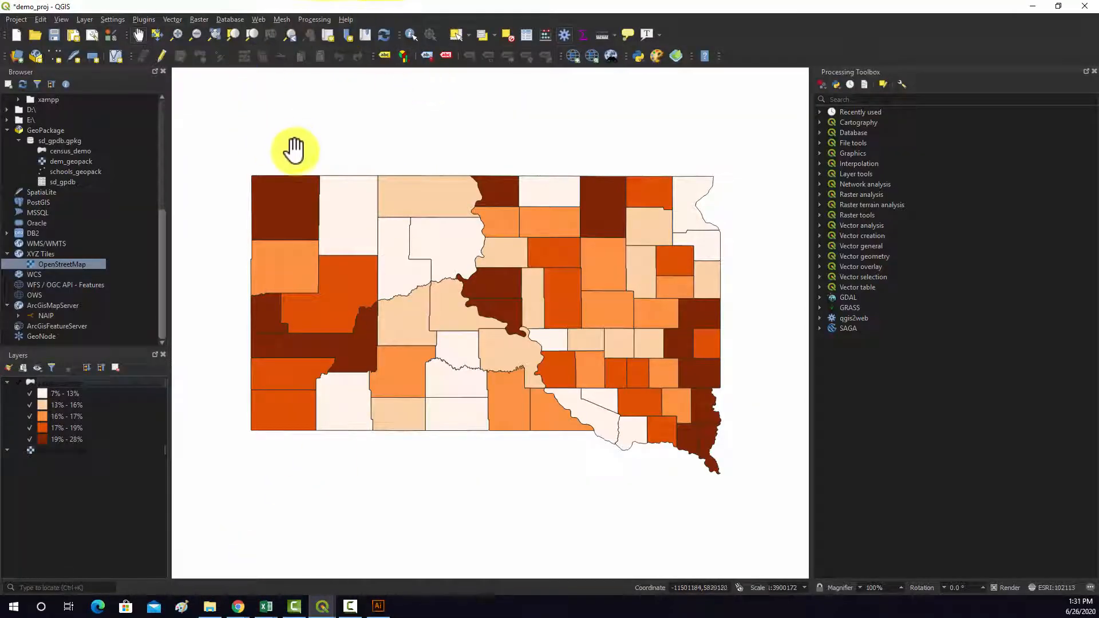
mouse_move(331, 612)
click(351, 575)
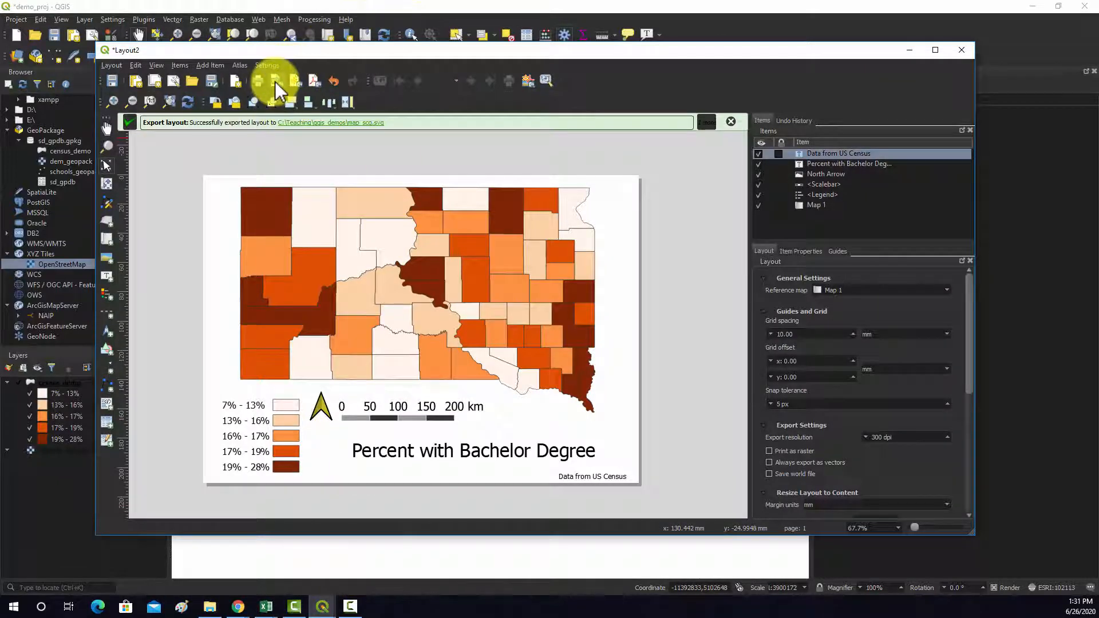
click(277, 90)
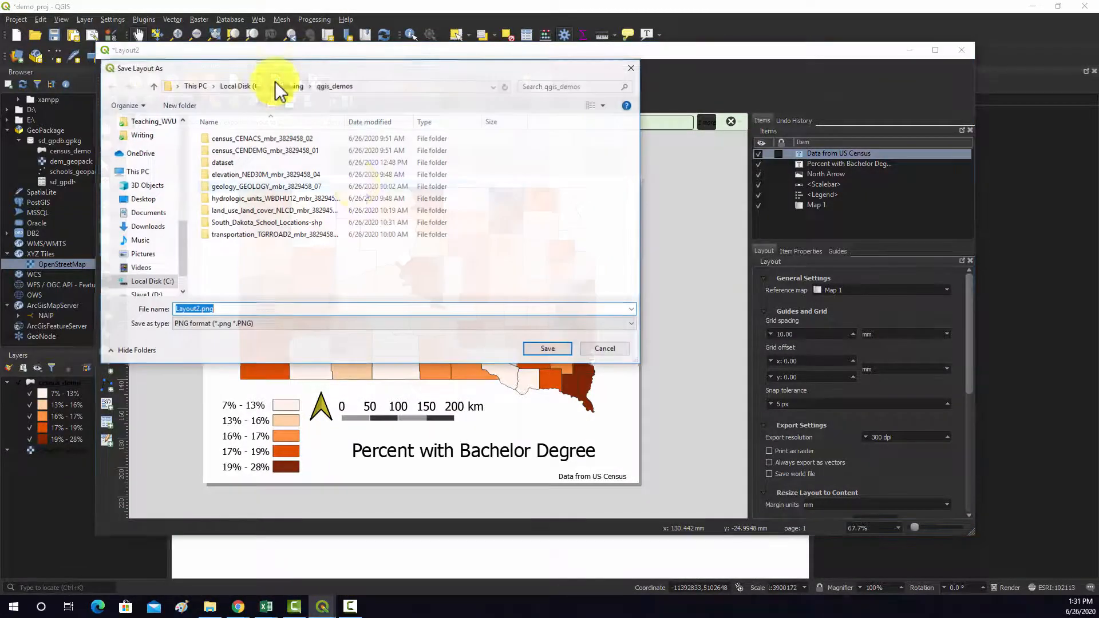
click(221, 324)
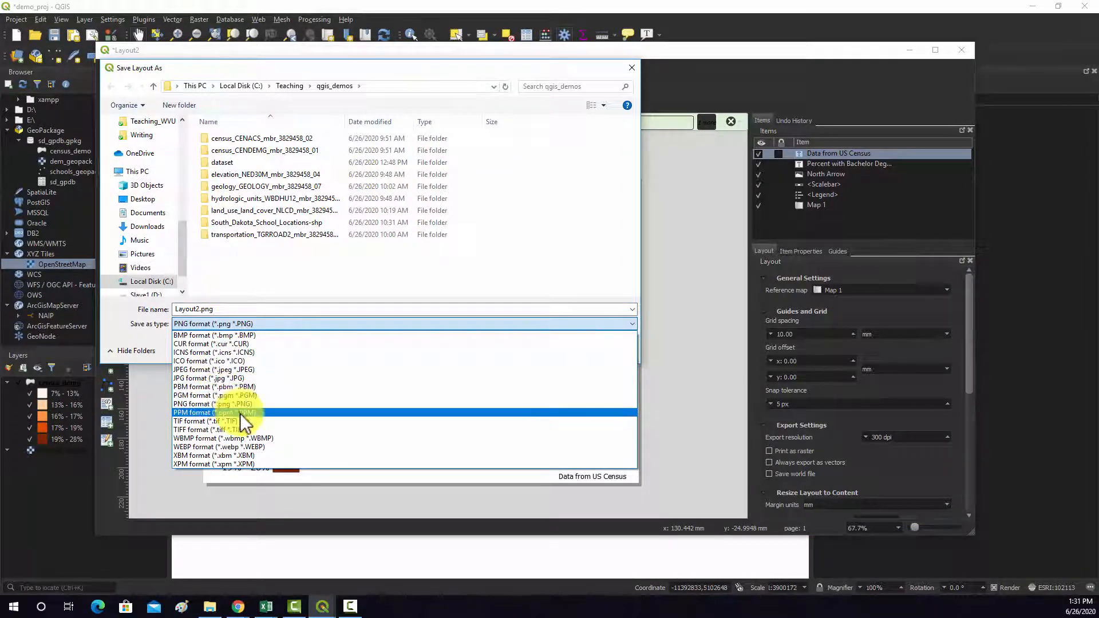
click(255, 404)
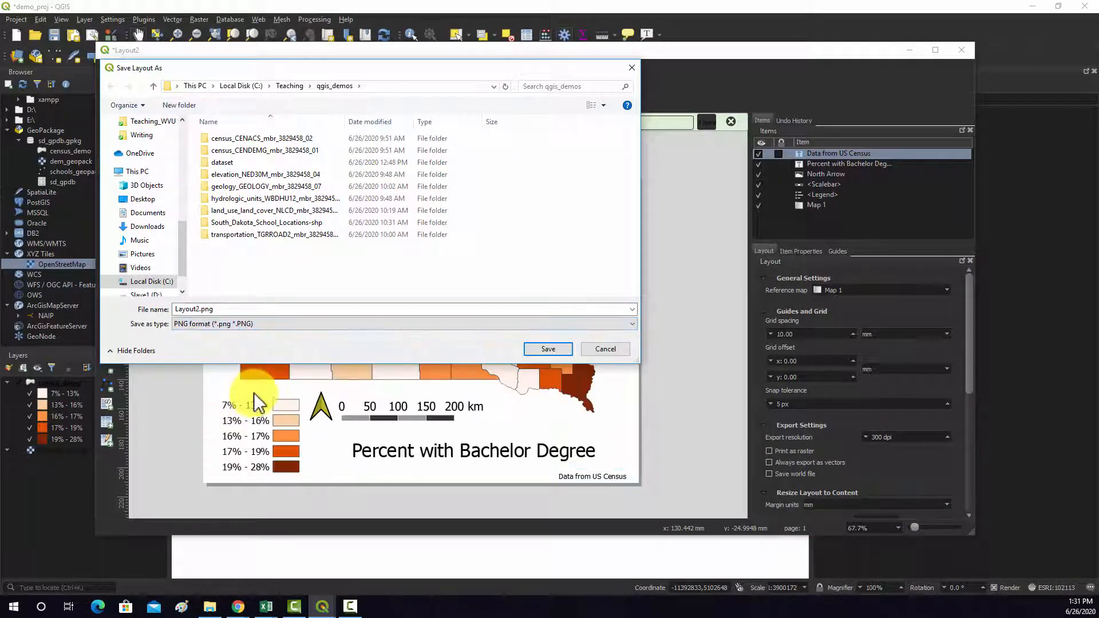
double_click(224, 309)
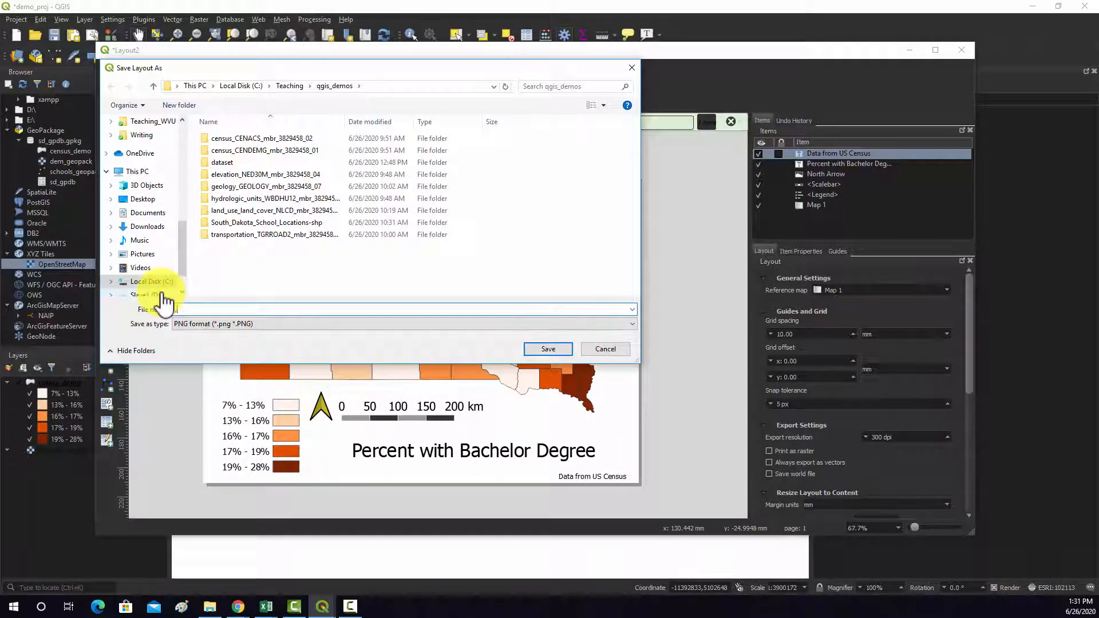
text(map_png)
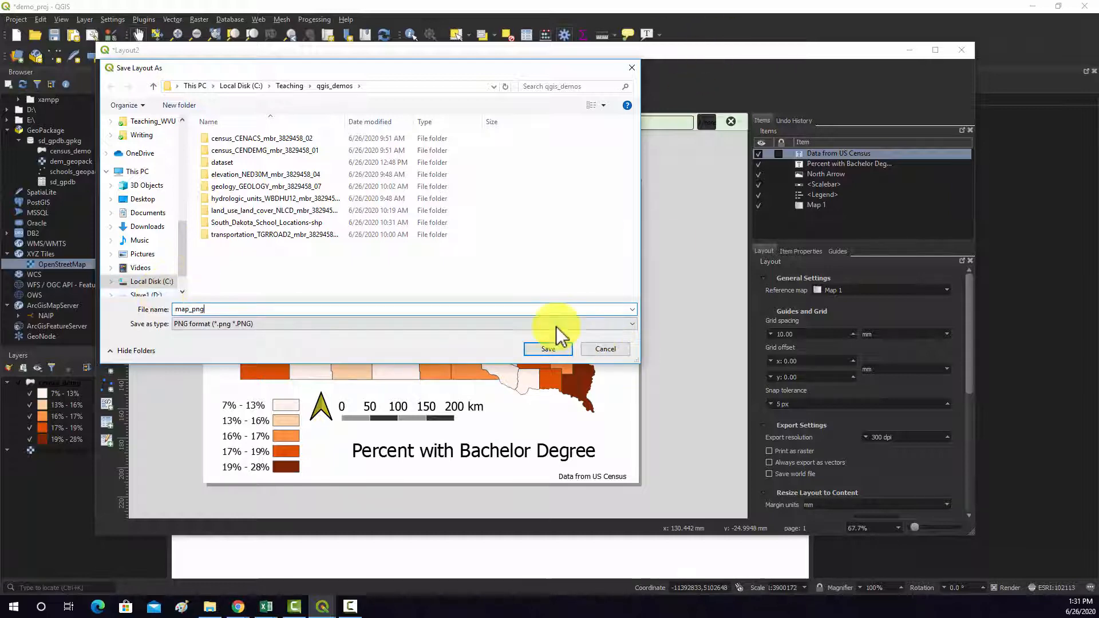
click(552, 347)
click(623, 406)
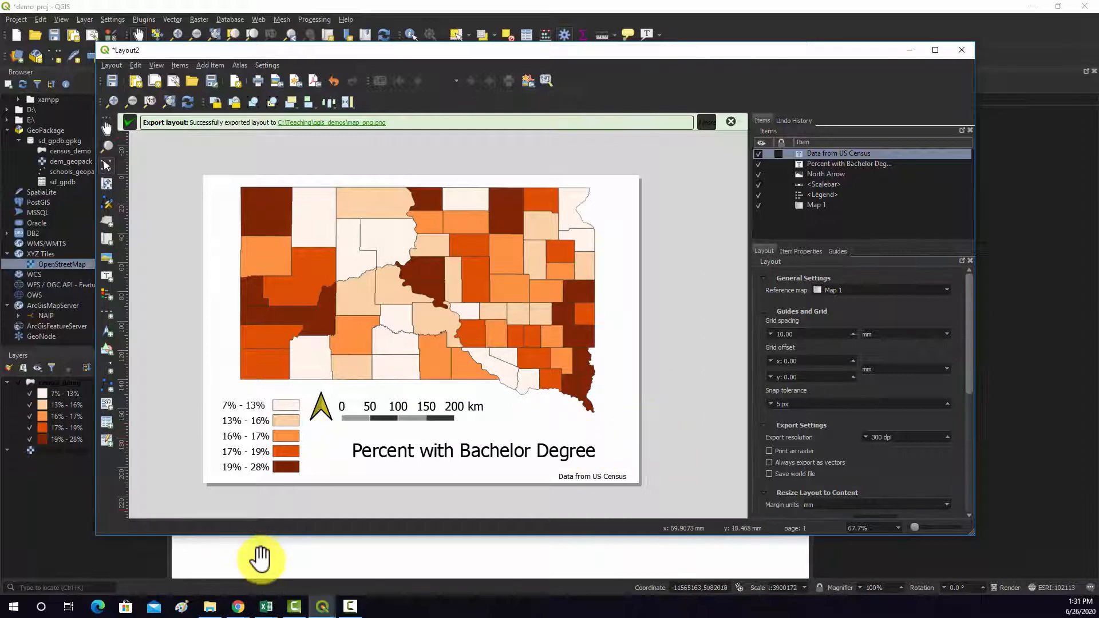
- Open the exported map_png.png from the qgis_demos folder, inspect it, and close the image viewer and File Explorer
click(210, 606)
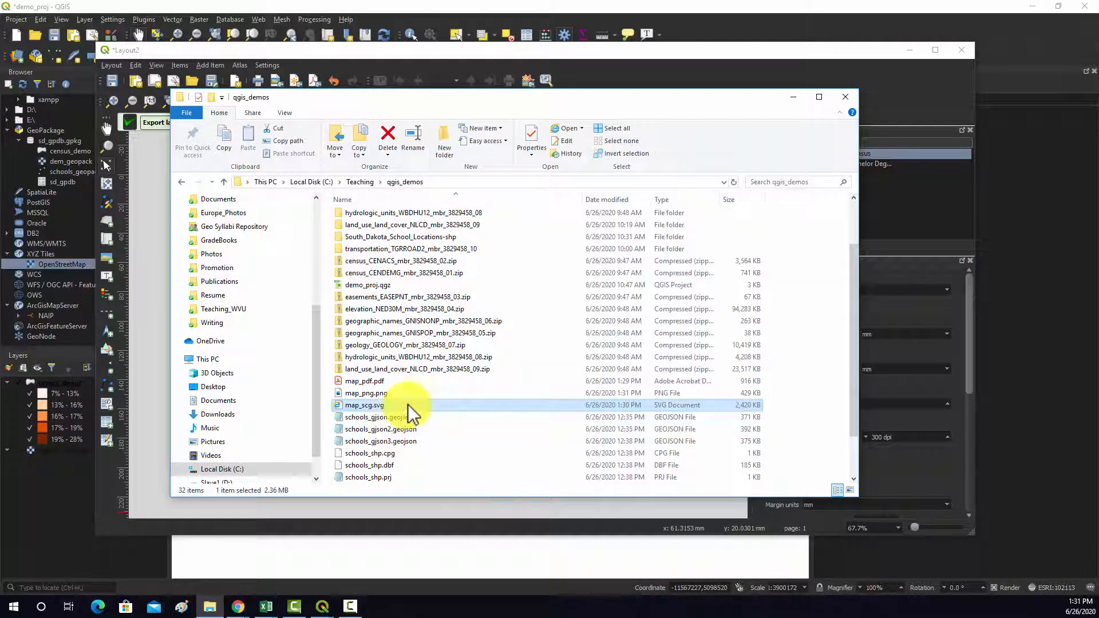
double_click(374, 394)
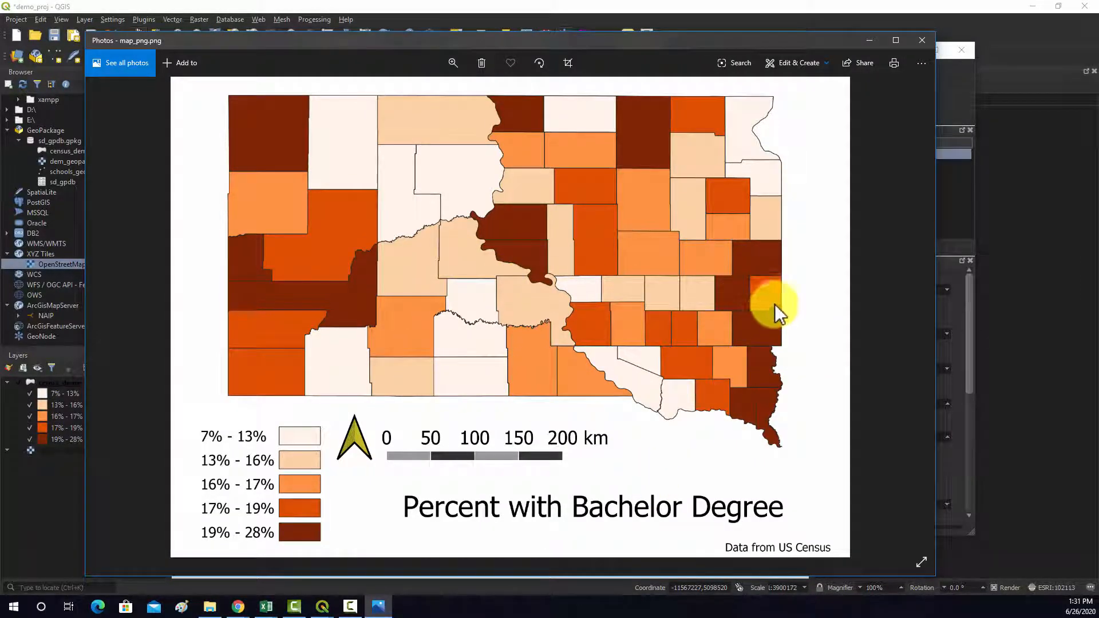
click(920, 39)
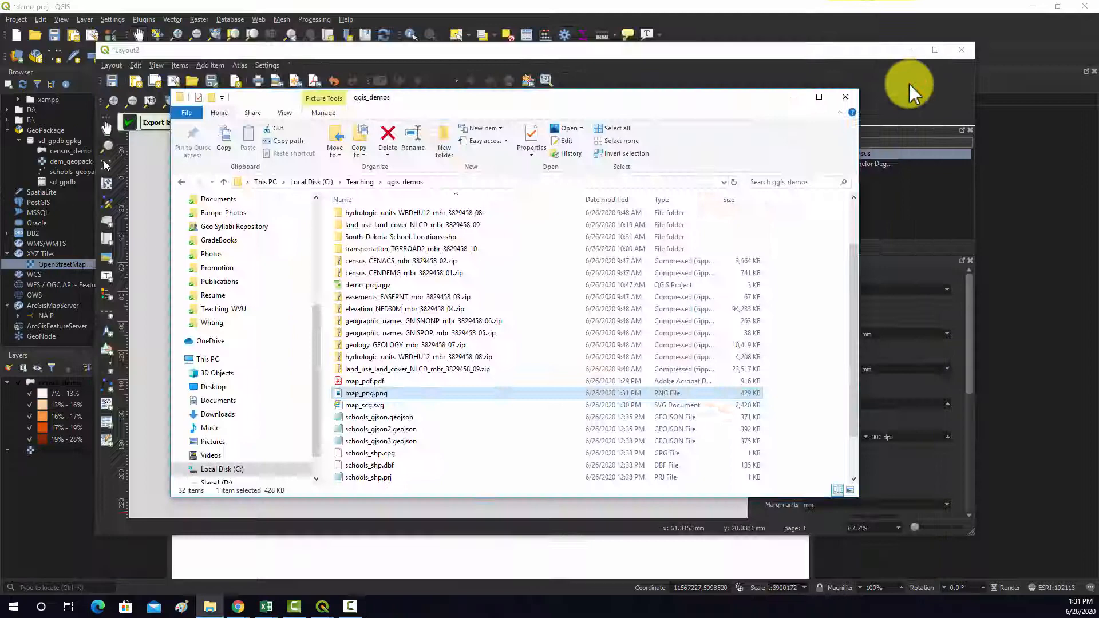
click(846, 97)
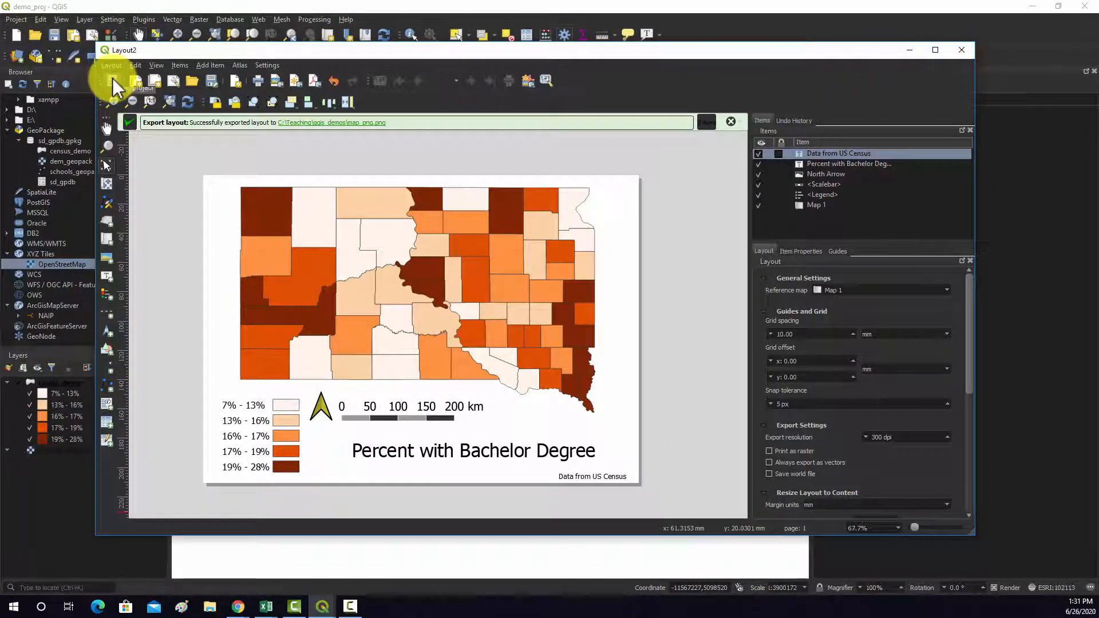
- Close the Layout2 window and pan the map slightly in the main QGIS canvas
click(961, 49)
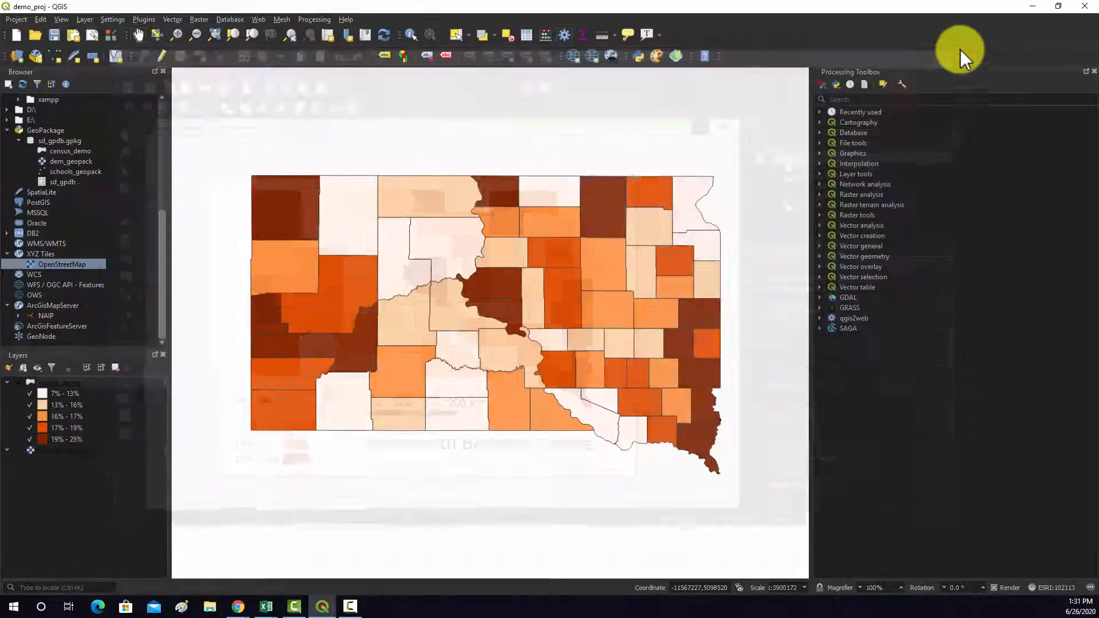
click(490, 528)
drag(474, 207, 480, 380)
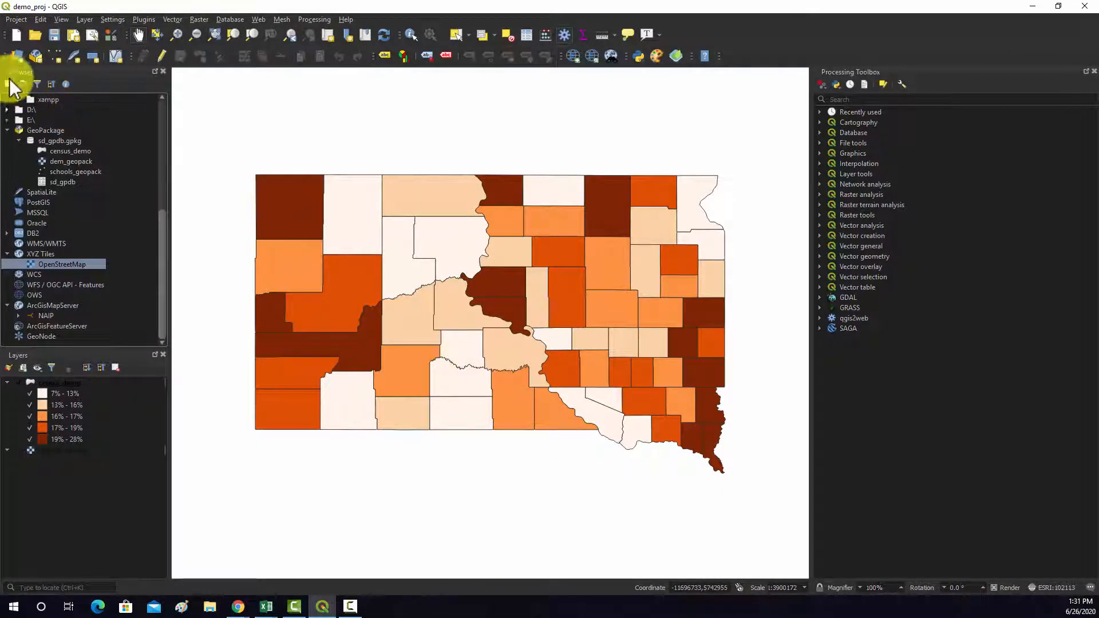
- Reopen the saved Layout2 from the project's layouts and reposition its window over the main map
click(17, 19)
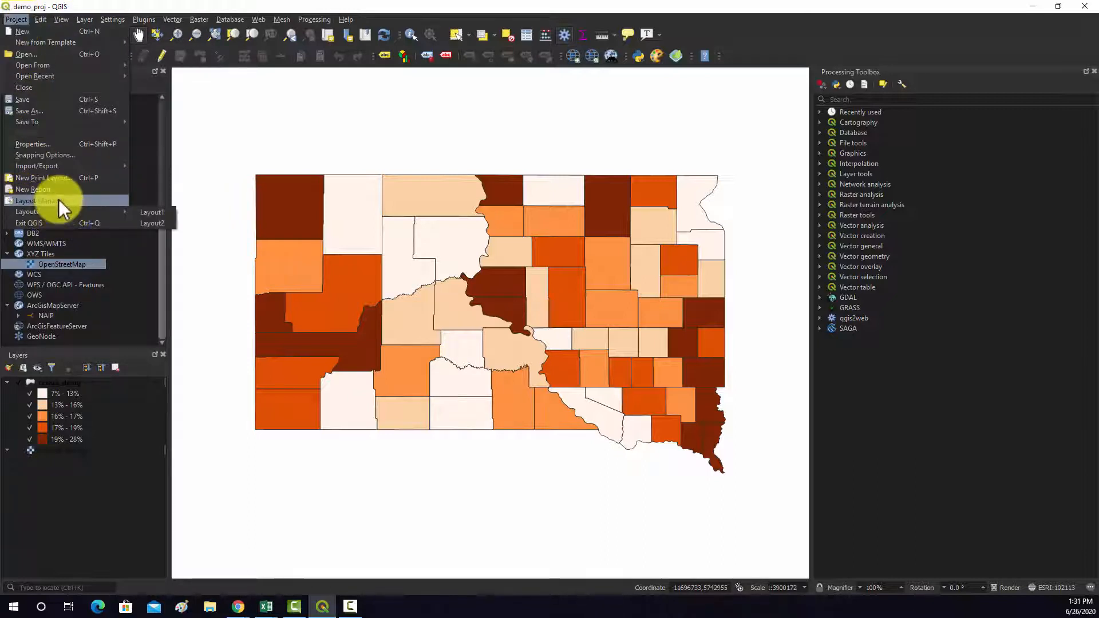
mouse_move(58, 211)
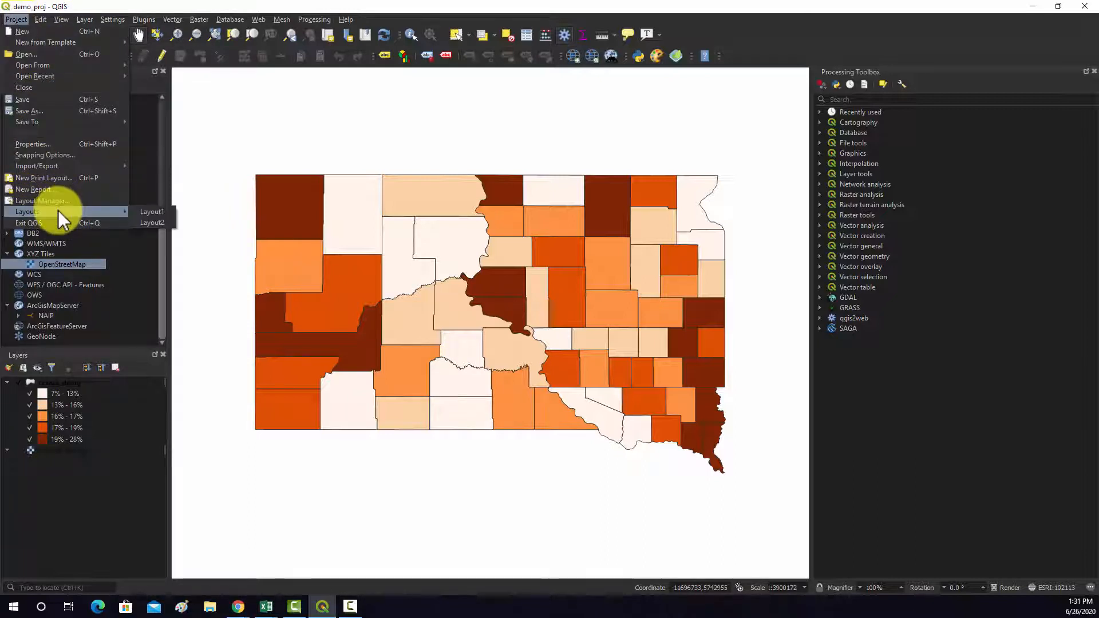
click(161, 223)
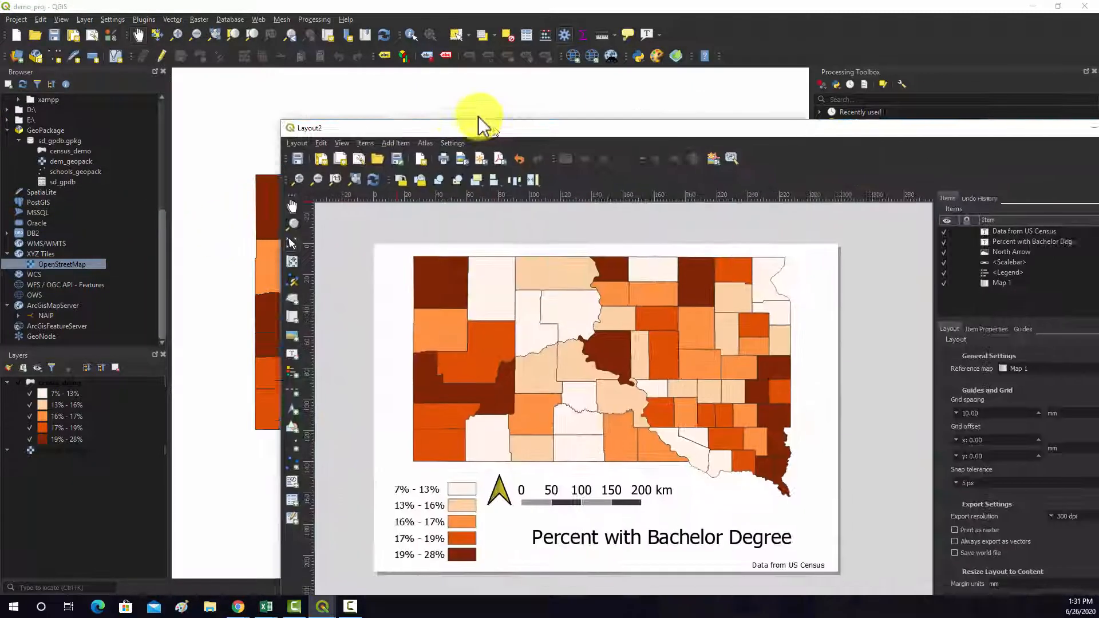
drag(479, 117, 374, 48)
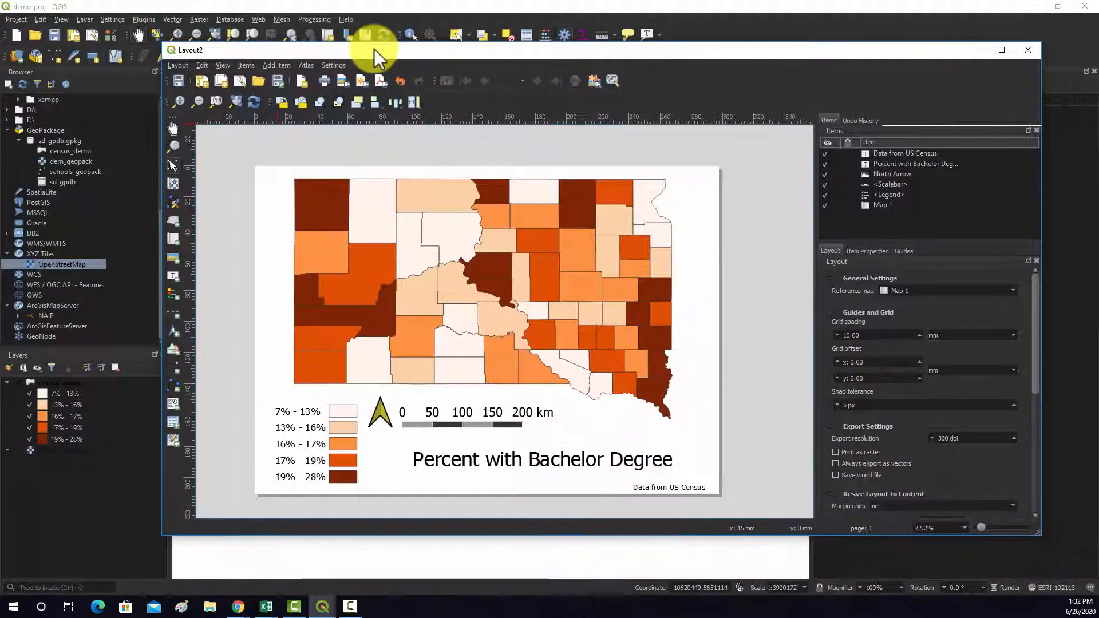